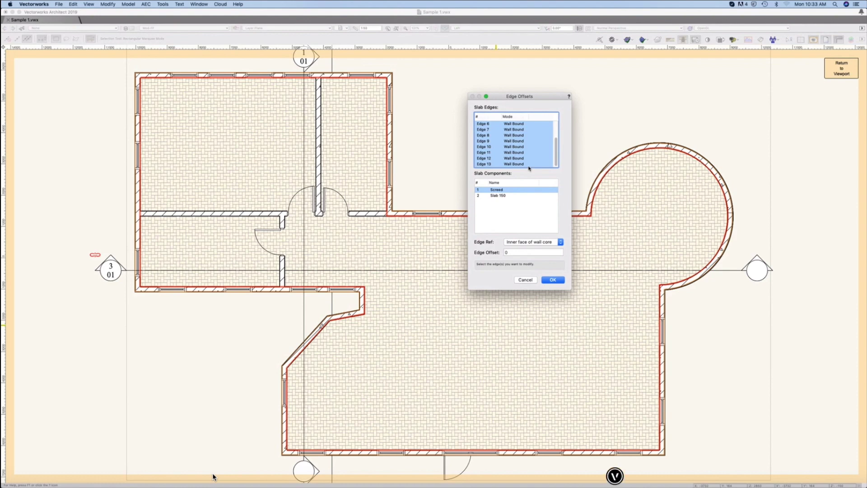
# Set the edge reference of all slab edges to Inner face of wall for both the Screed and Slab 150 components
pyautogui.keyDown('shift'); pyautogui.click(499, 197); pyautogui.keyUp('shift')
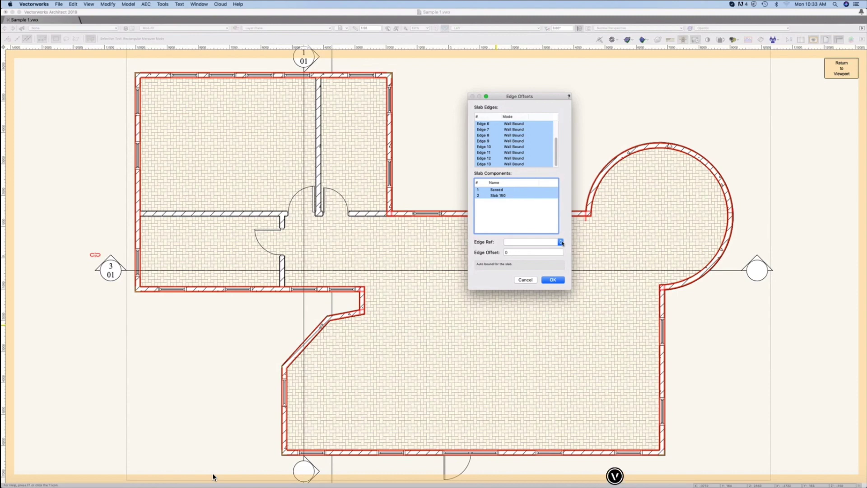
pyautogui.click(561, 242)
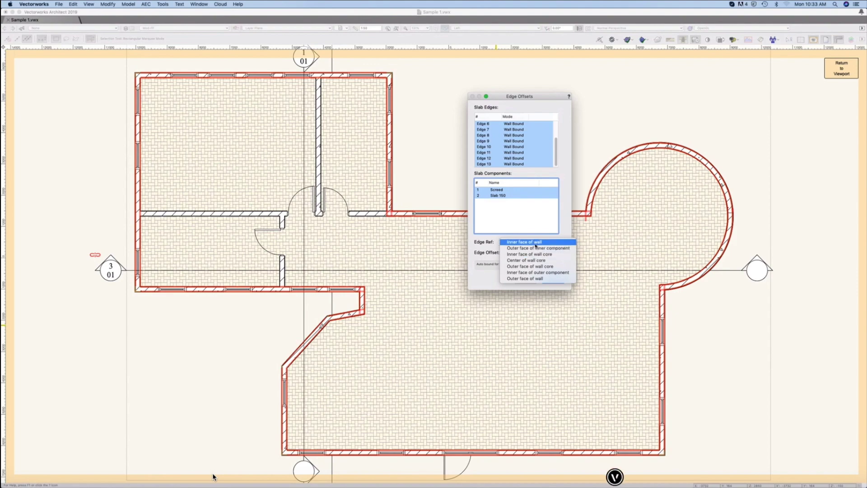
pyautogui.click(536, 244)
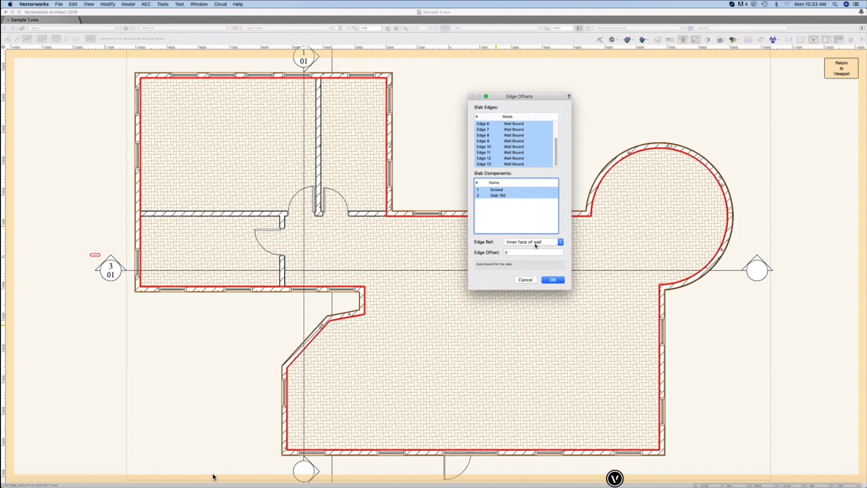
pyautogui.moveTo(241, 485)
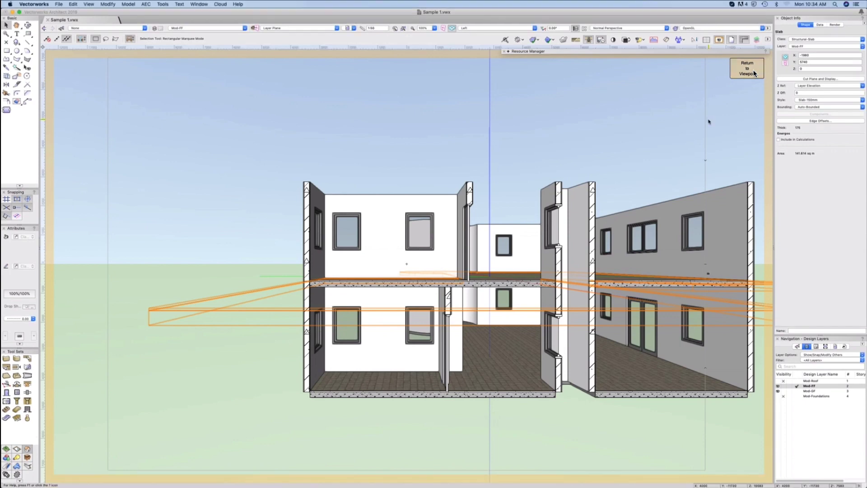
# Return to the sheet and open section viewport 4 for section in-place editing
pyautogui.click(753, 73)
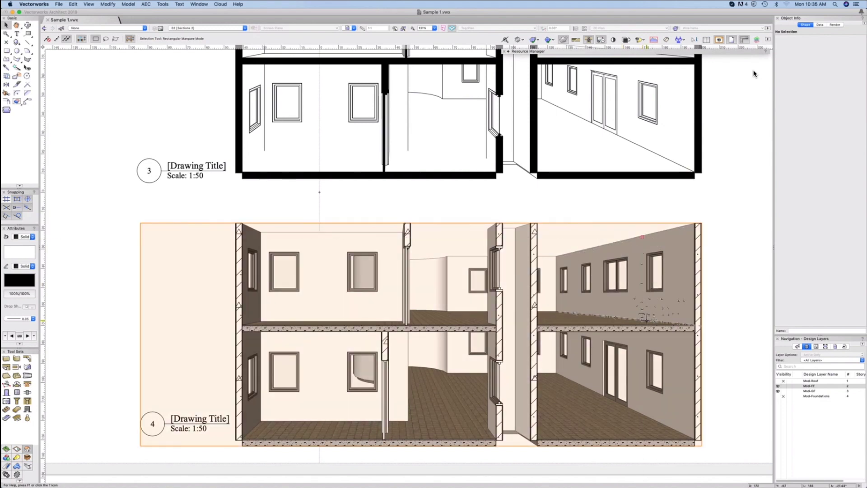
pyautogui.doubleClick(504, 308)
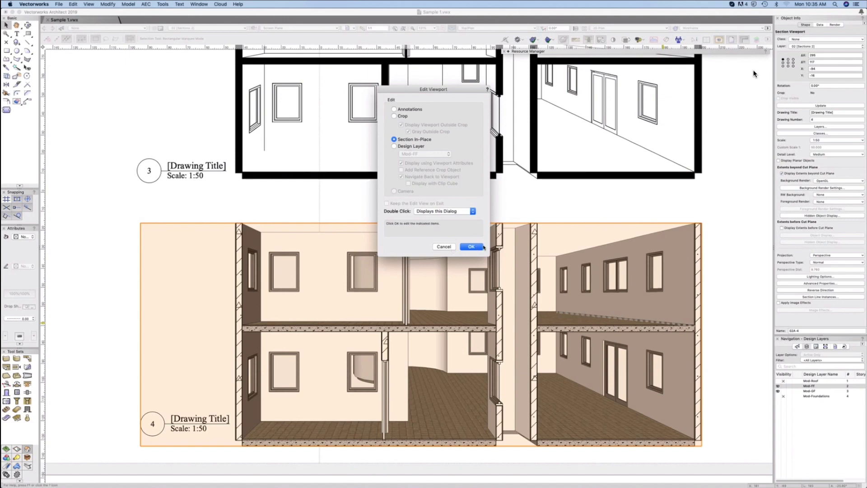
pyautogui.click(479, 247)
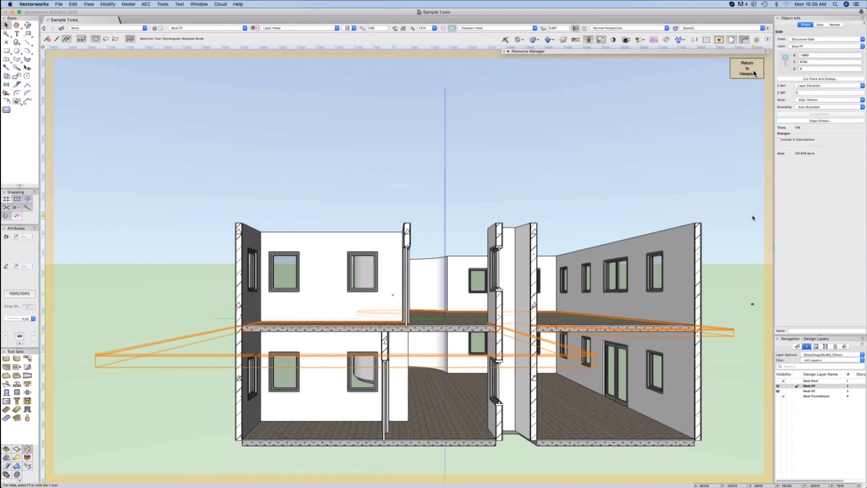
# Set the edge reference of all first-floor slab edges to Outer face of wall for both the Screed and Slab 150 components
pyautogui.doubleClick(437, 326)
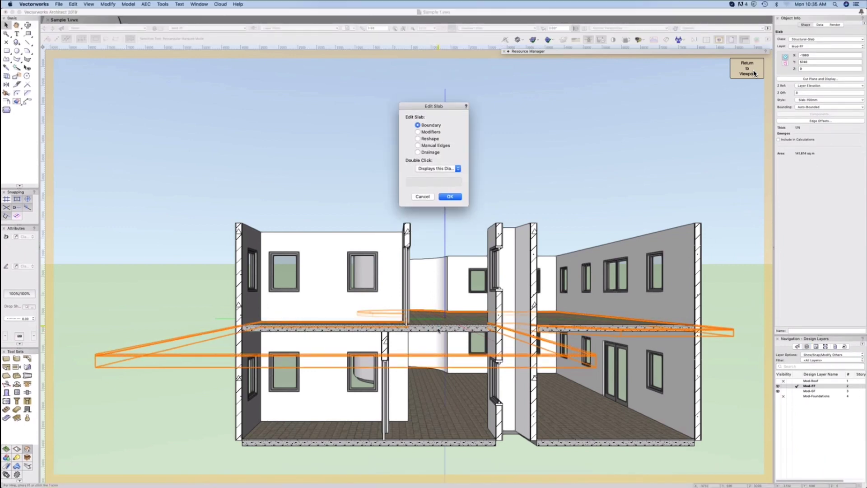
pyautogui.click(433, 197)
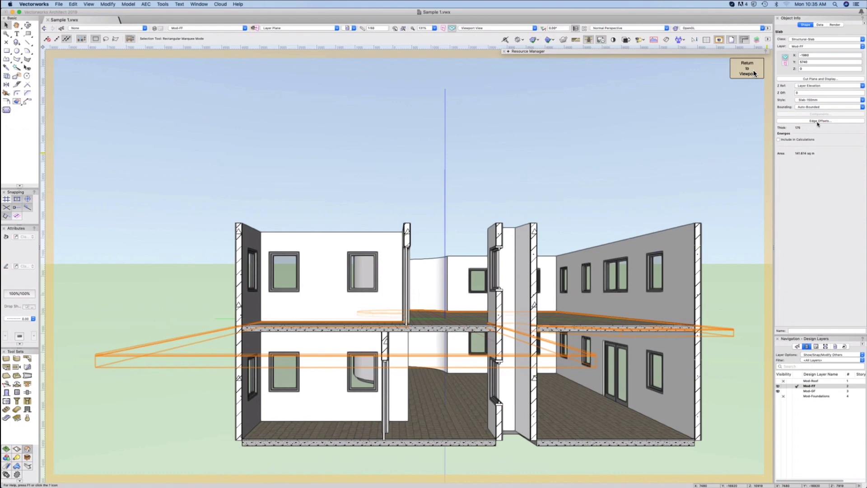
pyautogui.click(818, 121)
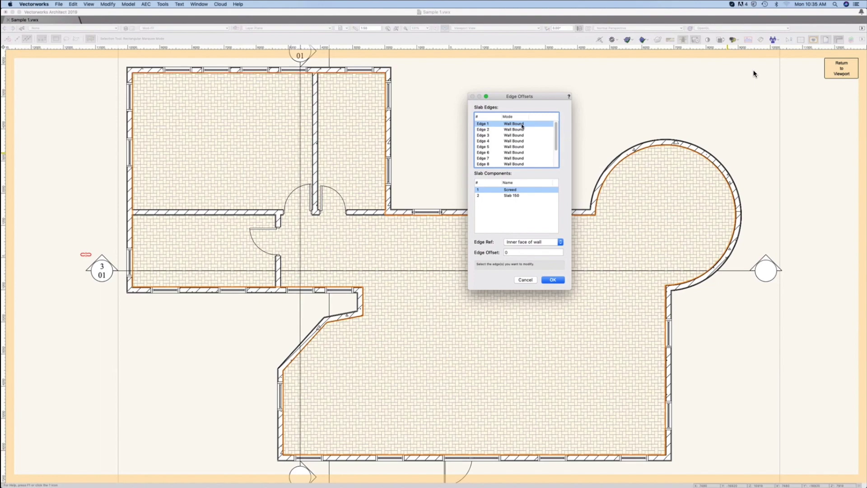
pyautogui.scroll(-3, 531, 140)
pyautogui.keyDown('shift'); pyautogui.click(518, 164); pyautogui.keyUp('shift')
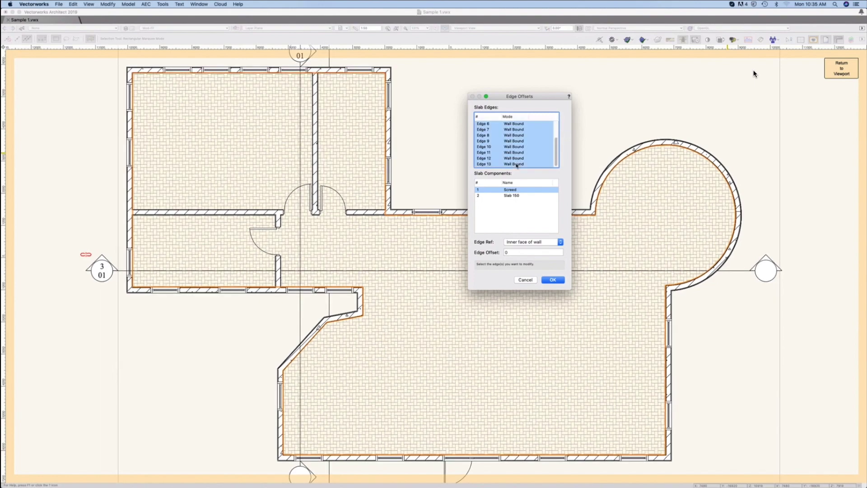
pyautogui.keyDown('shift'); pyautogui.click(511, 195); pyautogui.keyUp('shift')
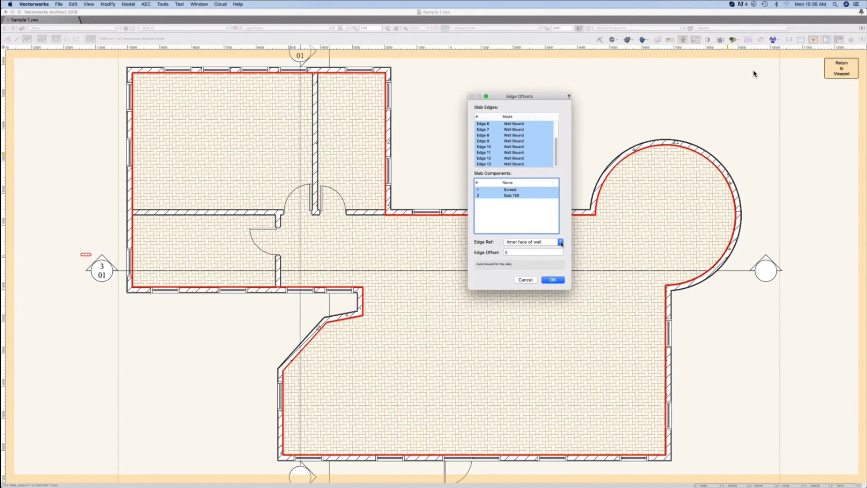
pyautogui.click(561, 242)
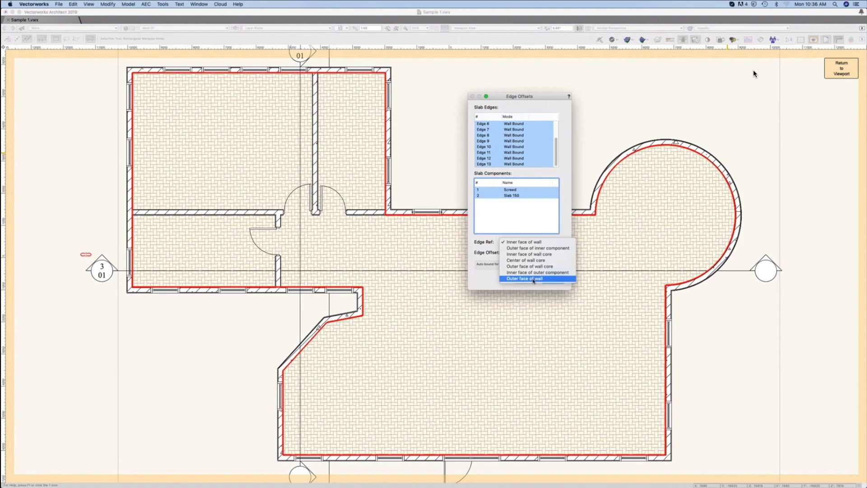
pyautogui.press('Escape')
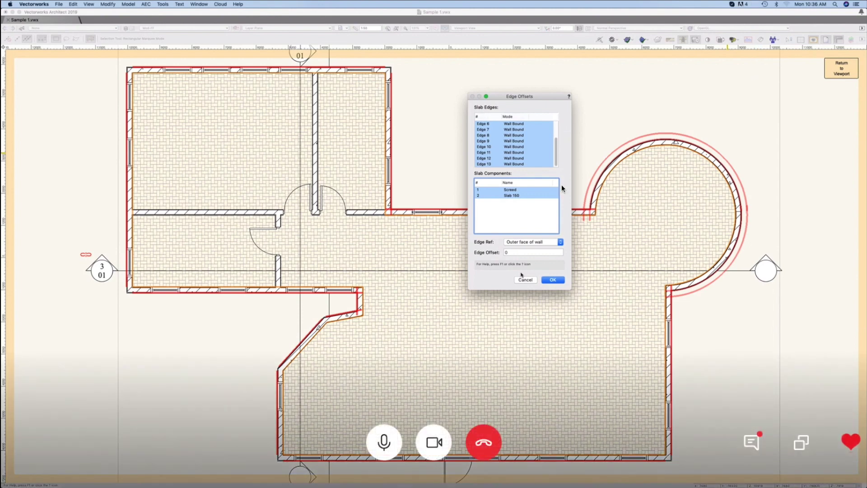
# Change the selected slab edges' reference to Inner face of outer component and apply the edge offsets
pyautogui.click(546, 240)
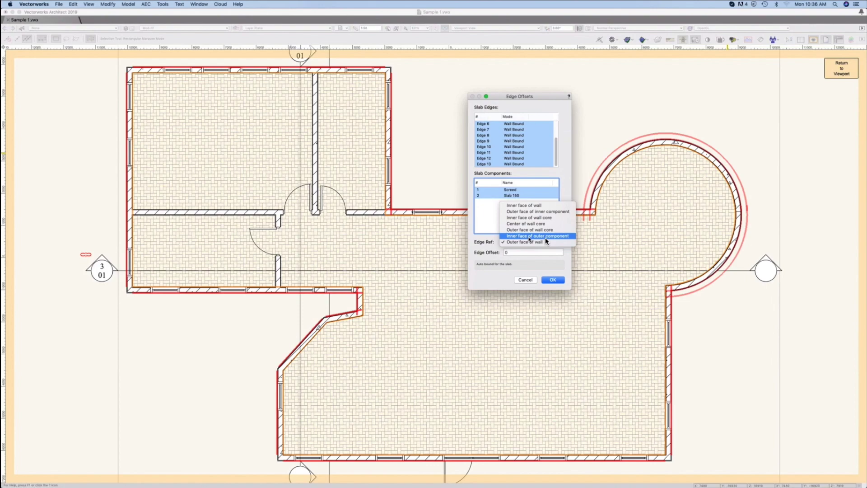
pyautogui.click(545, 237)
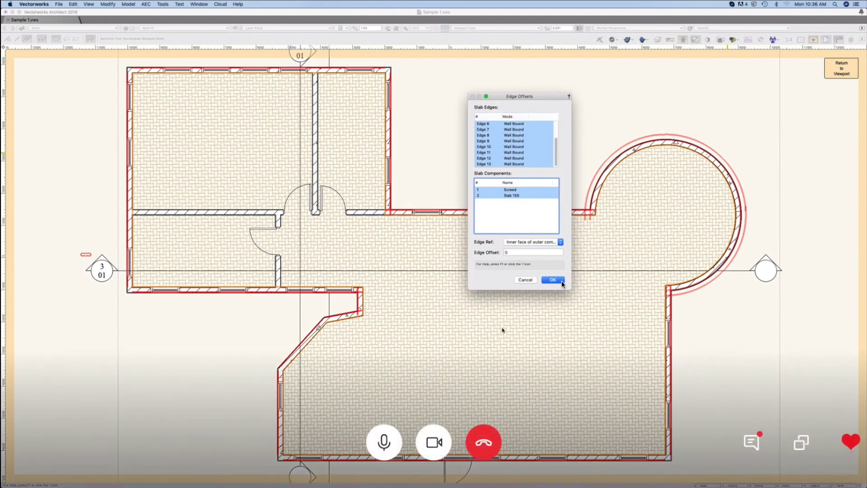
pyautogui.click(551, 280)
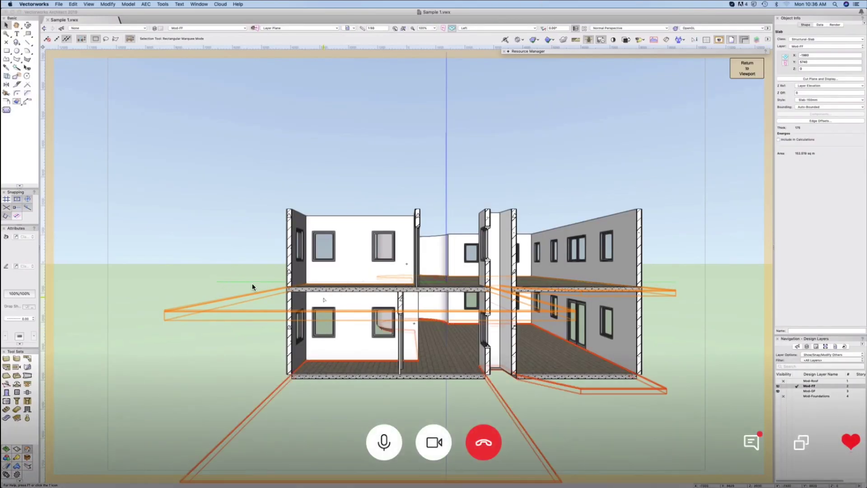
# Inspect where the first-floor slab meets the exterior wall and set the design layer options to Active Only
pyautogui.scroll(6, 289, 294)
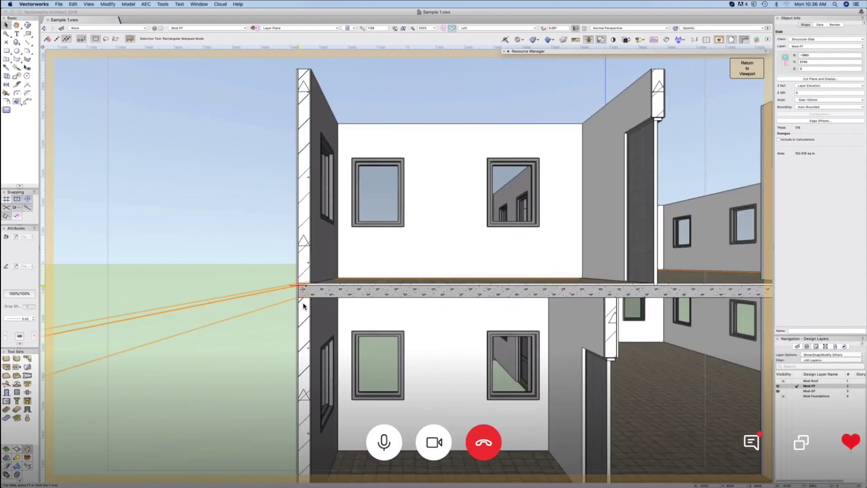
pyautogui.scroll(2, 303, 305)
pyautogui.scroll(-5, 303, 306)
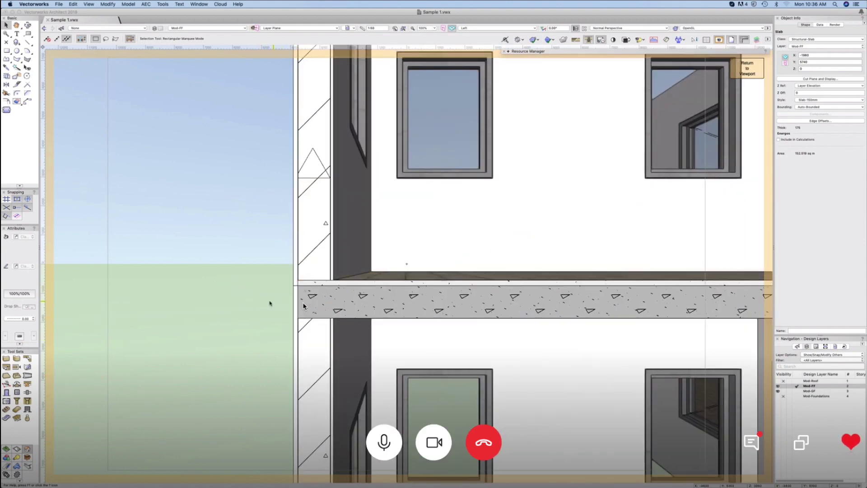
pyautogui.scroll(-5, 304, 306)
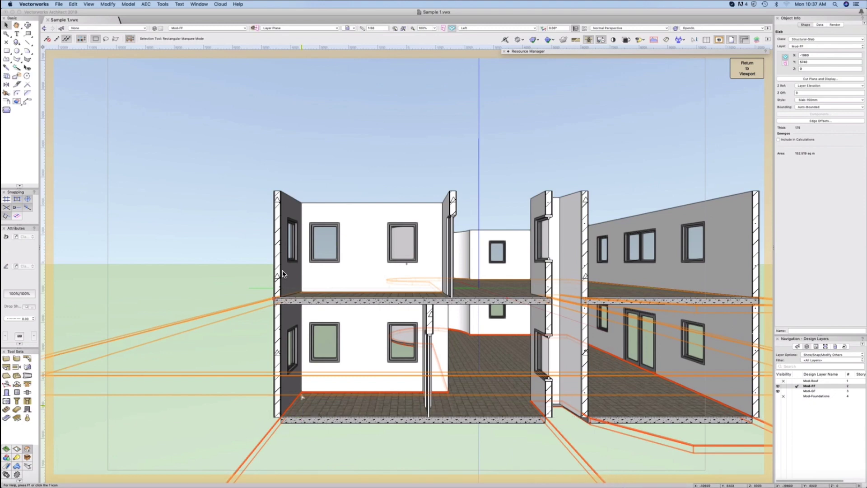
pyautogui.click(356, 177)
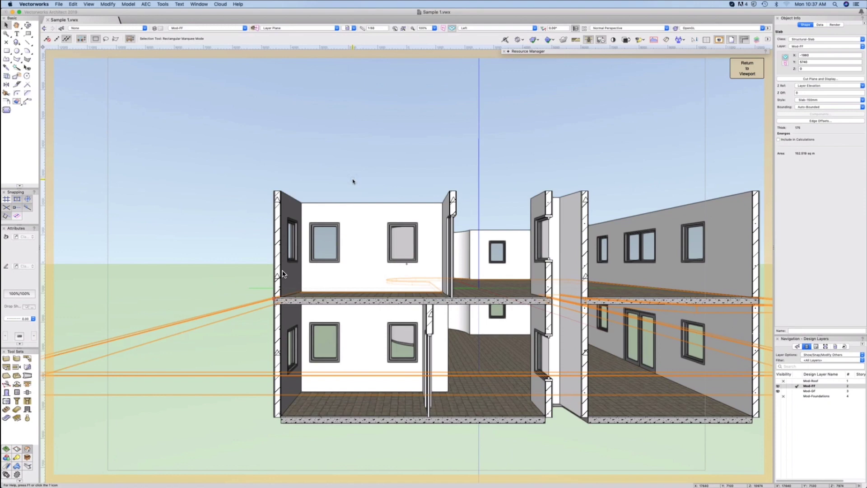
pyautogui.press('super+alt+shift+l')
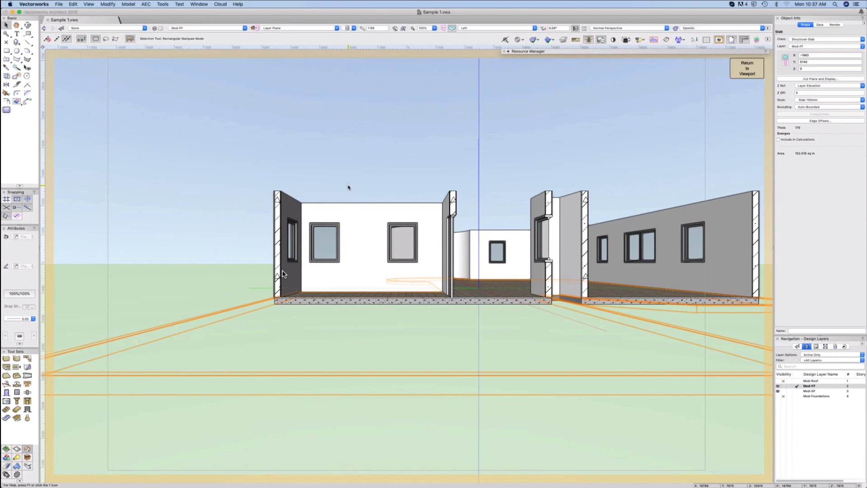
# Configure Select Similar to match only wall, slab and roof thickness, components and style, with Object Type disabled
pyautogui.press('y')
pyautogui.press('i')
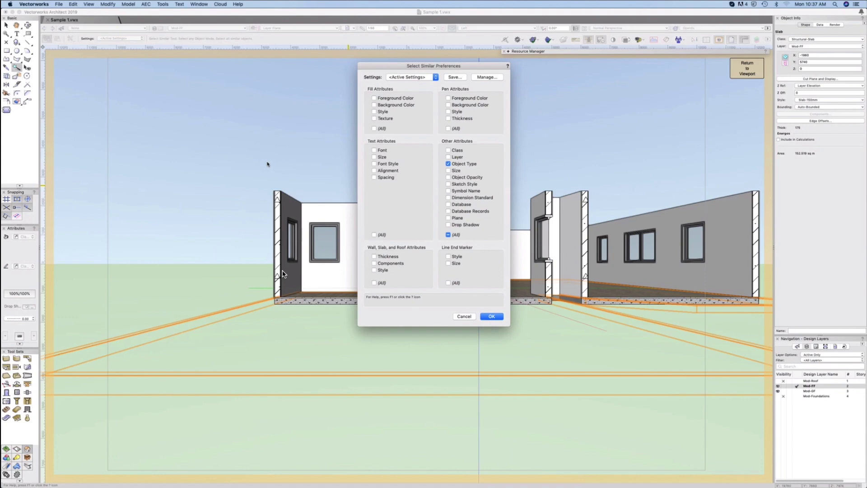
pyautogui.click(374, 256)
pyautogui.click(374, 263)
pyautogui.click(374, 269)
pyautogui.click(448, 164)
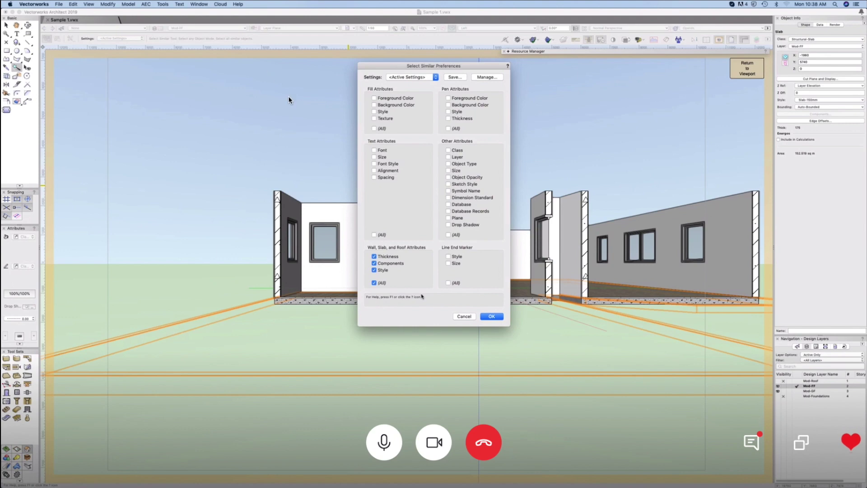
# Save the Select Similar preferences as a set named "Select Similar Walls" and apply them
pyautogui.click(461, 79)
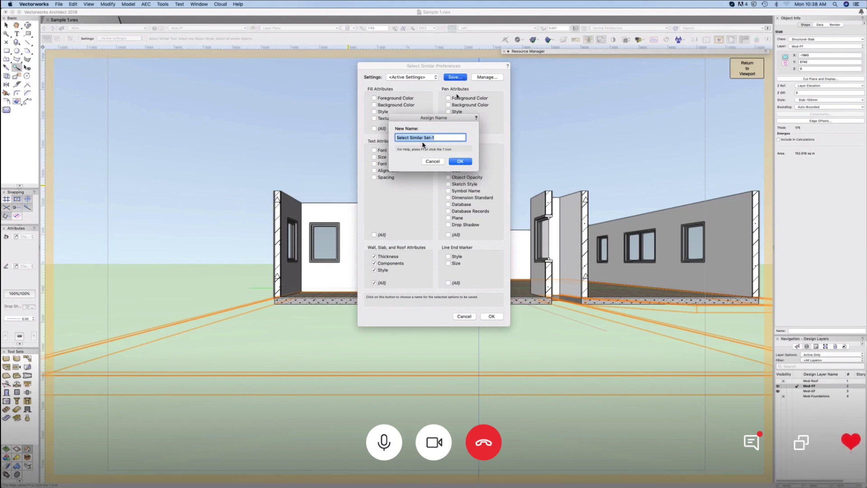
pyautogui.press('Right')
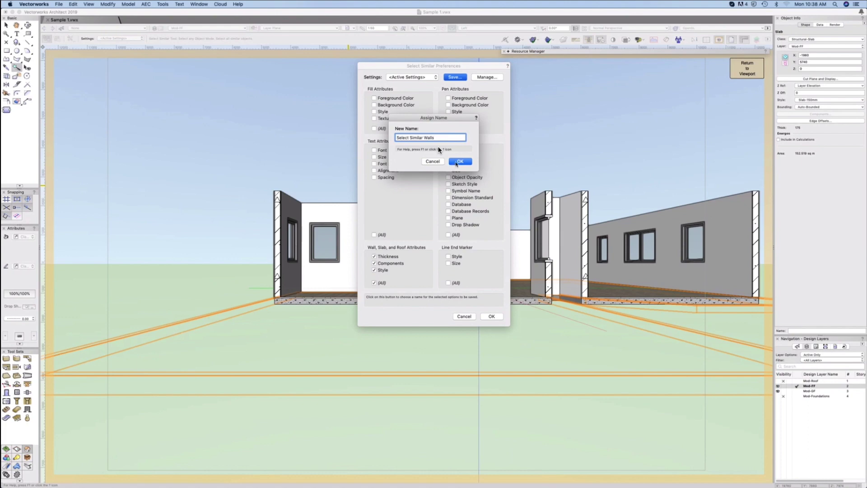
pyautogui.press('Return')
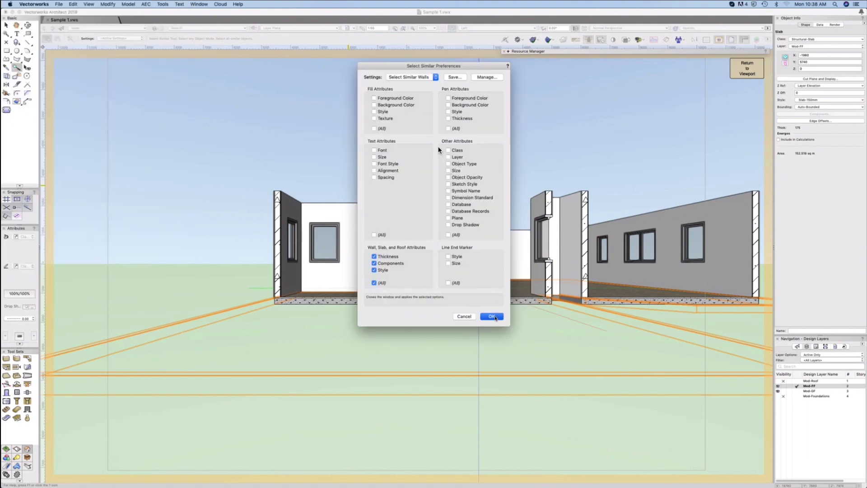
pyautogui.click(494, 316)
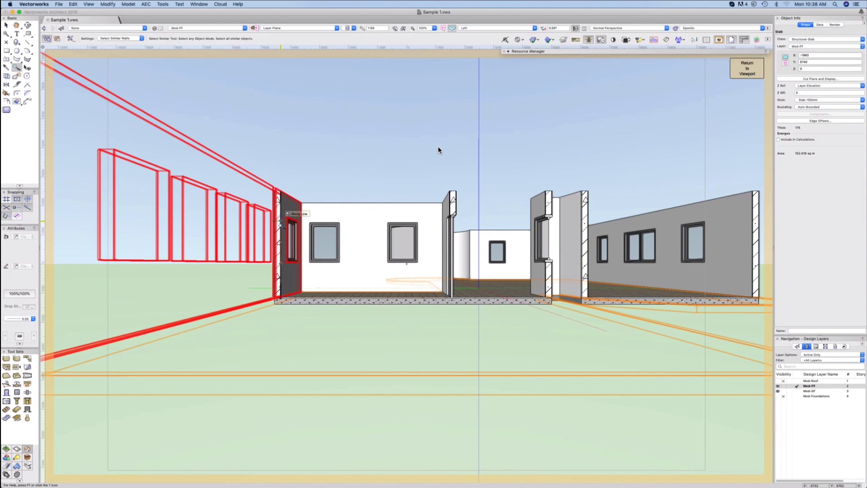
# Select all similar exterior walls and set their core and interior render components' top offset to 0 and bottom offset to 150
pyautogui.click(279, 226)
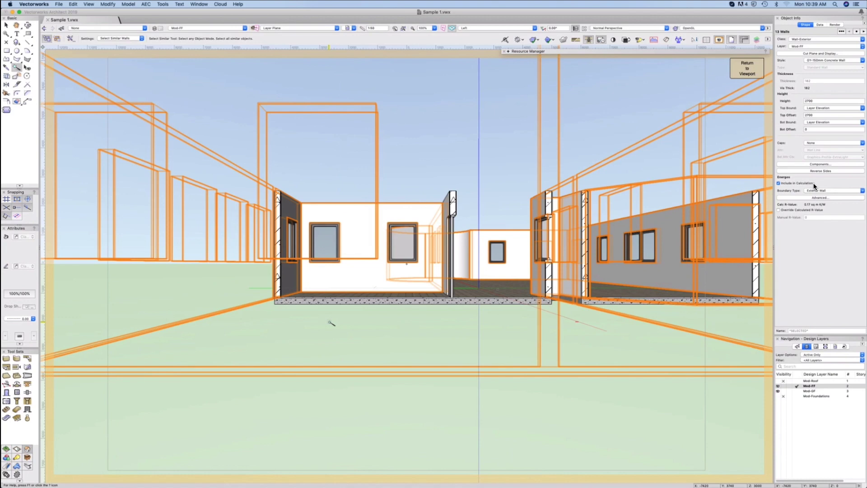
pyautogui.click(828, 165)
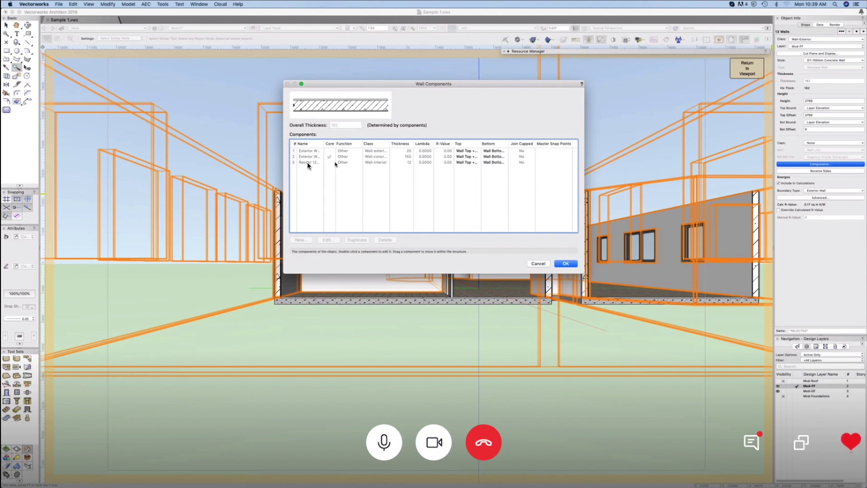
pyautogui.click(308, 158)
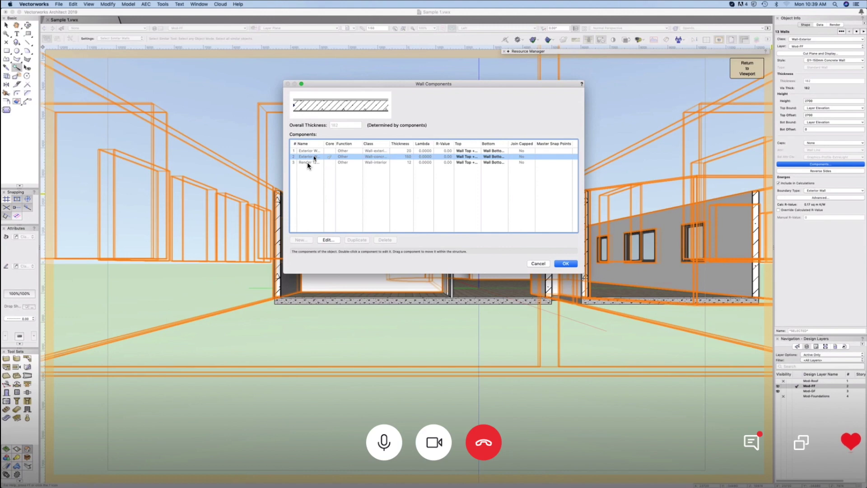
pyautogui.click(312, 163)
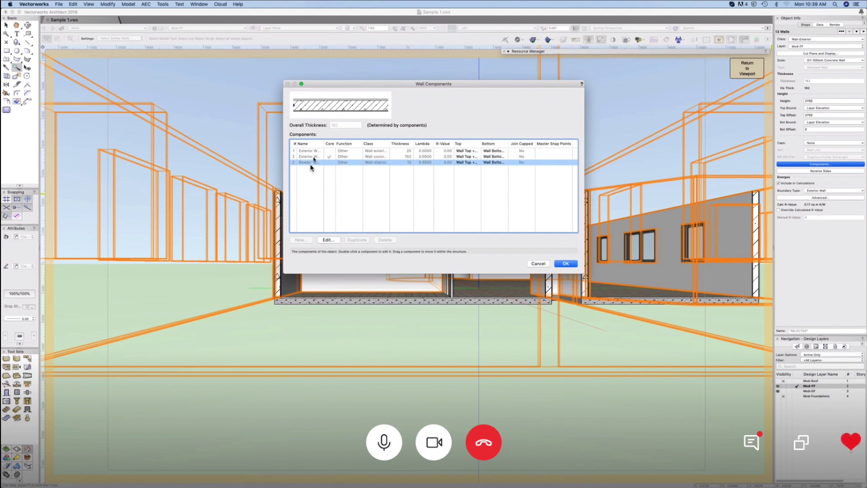
pyautogui.keyDown('shift'); pyautogui.click(309, 156); pyautogui.keyUp('shift')
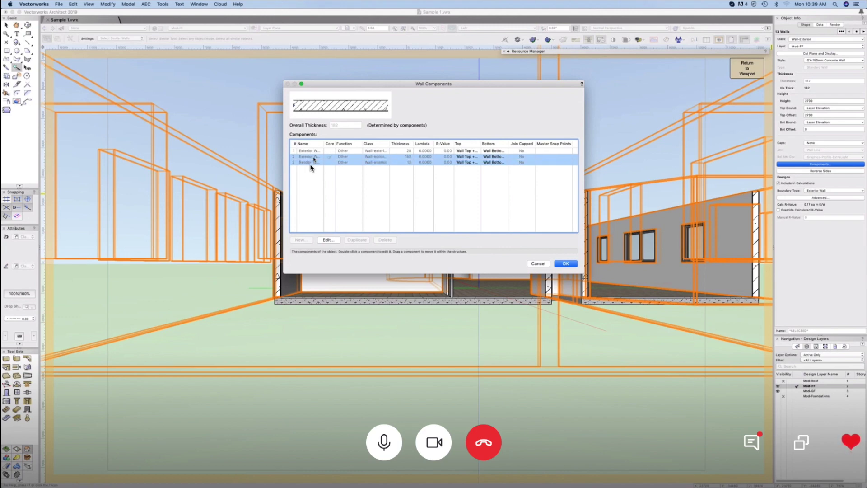
pyautogui.click(327, 240)
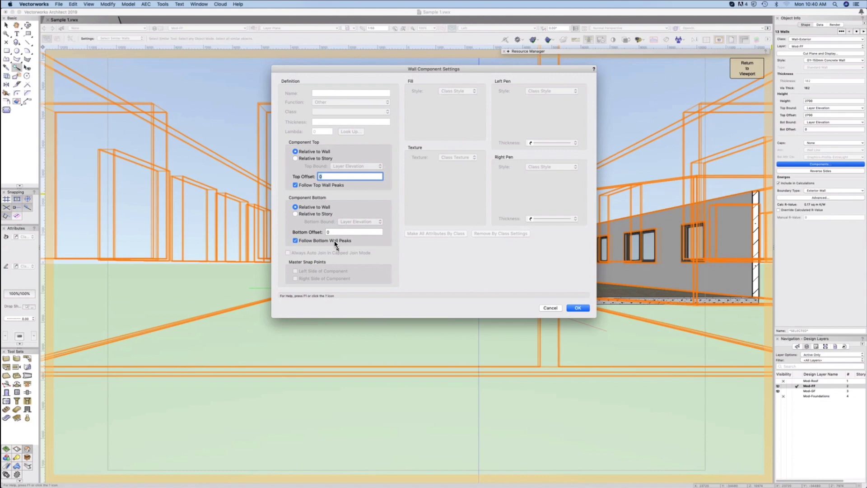
pyautogui.write('150')
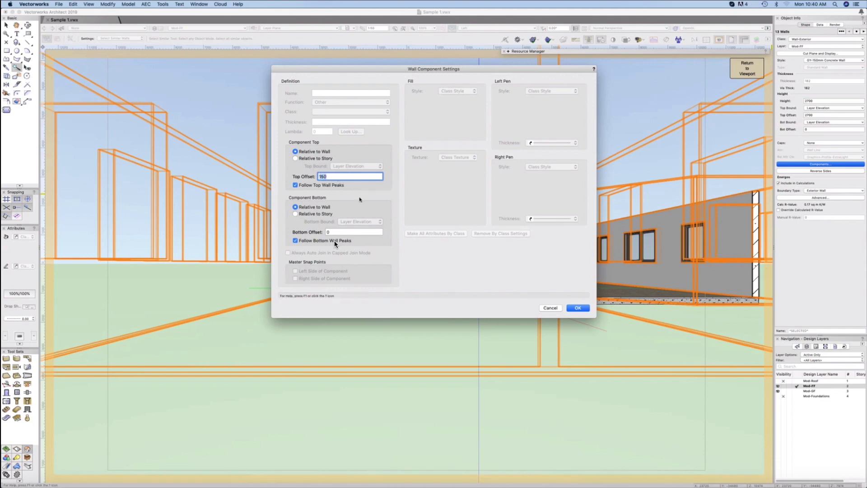
pyautogui.write('0')
pyautogui.press('Tab')
pyautogui.write('150')
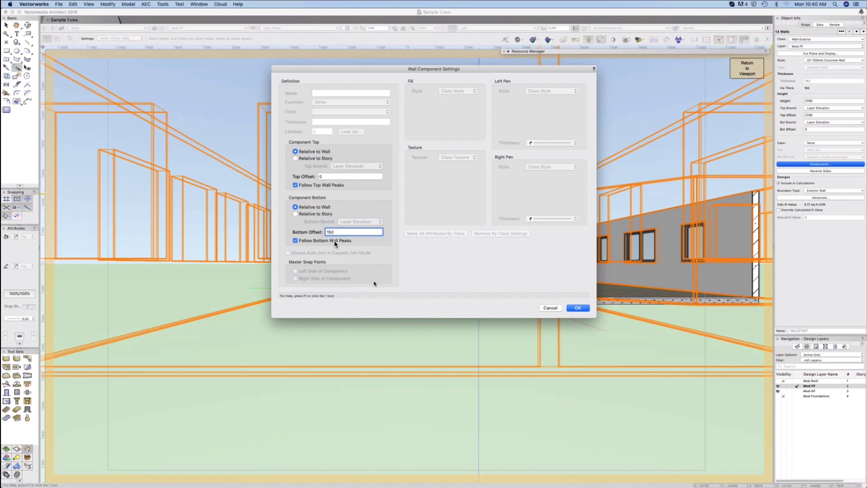
pyautogui.click(578, 308)
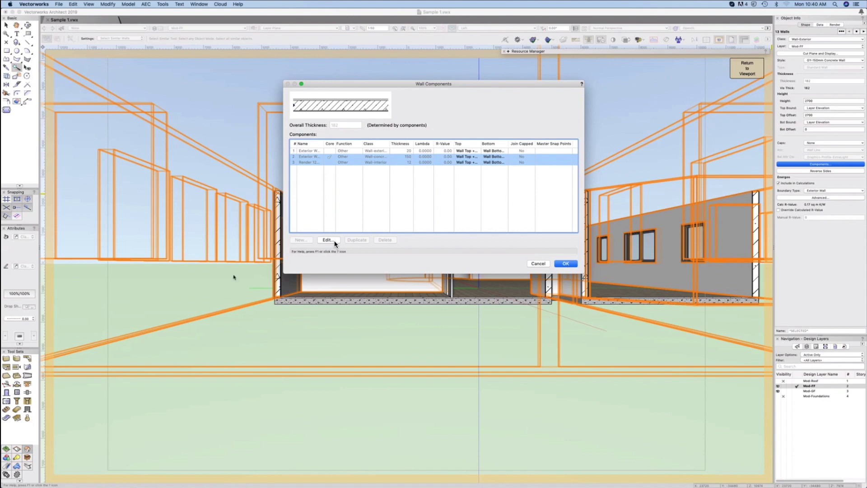
# Set the top offset of the core and interior render components to 100 and apply the wall component changes
pyautogui.click(324, 241)
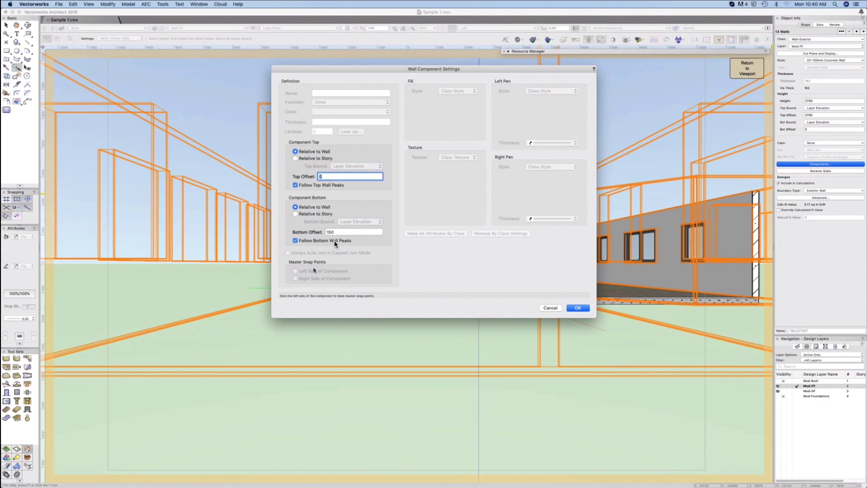
pyautogui.write('100')
pyautogui.doubleClick(331, 177)
pyautogui.click(577, 308)
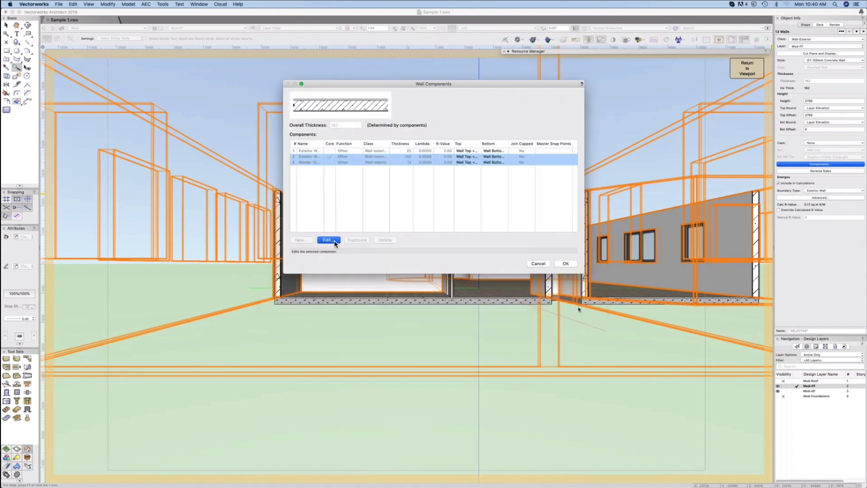
pyautogui.click(567, 266)
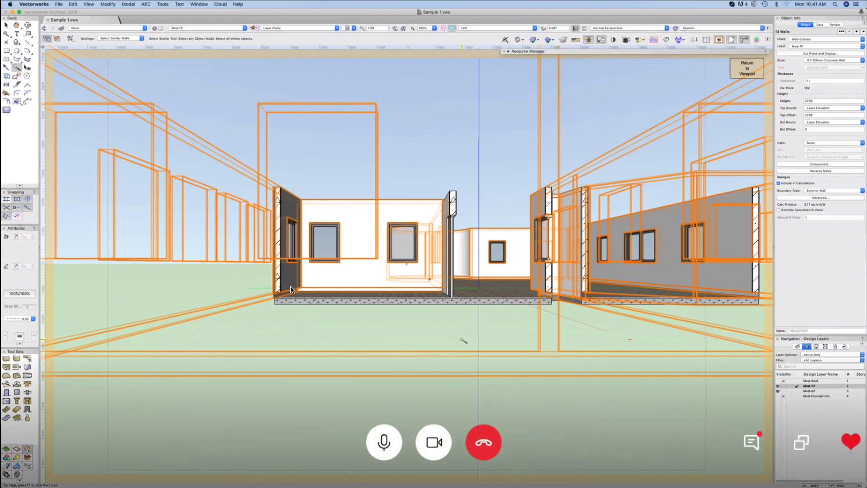
# Check the wall-to-slab junction and set the bottom offset of the selected exterior walls to -150
pyautogui.scroll(5, 290, 289)
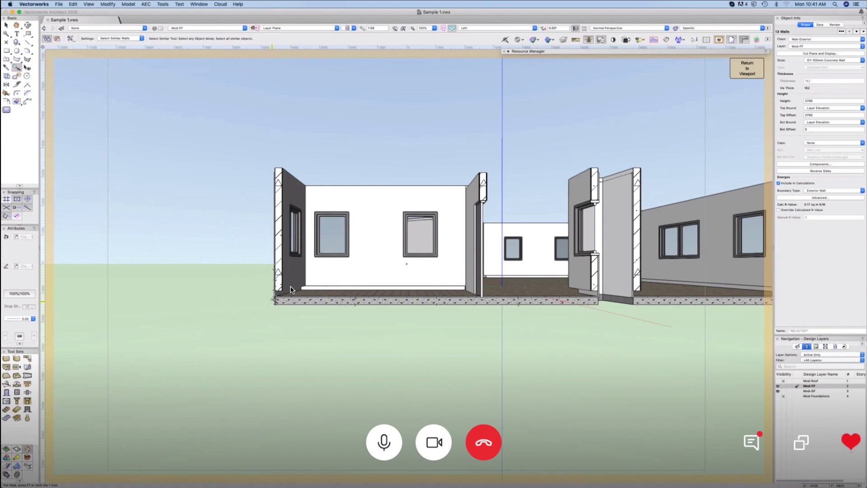
pyautogui.scroll(2, 290, 289)
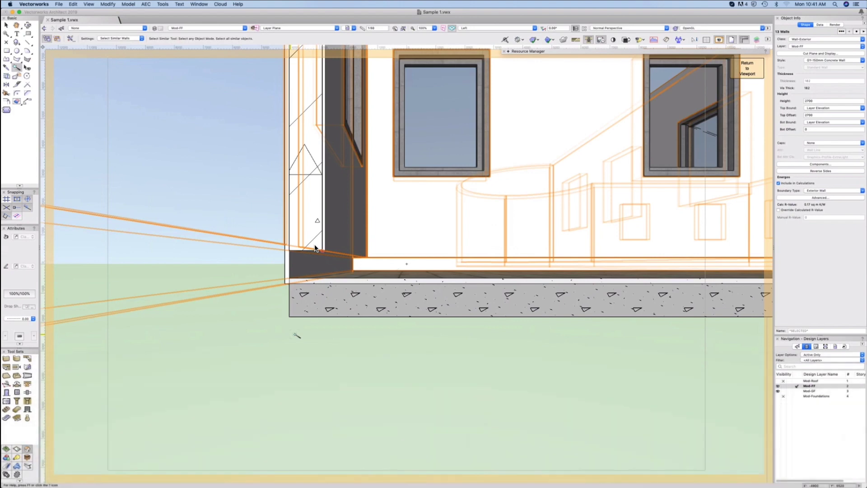
pyautogui.scroll(-5, 314, 248)
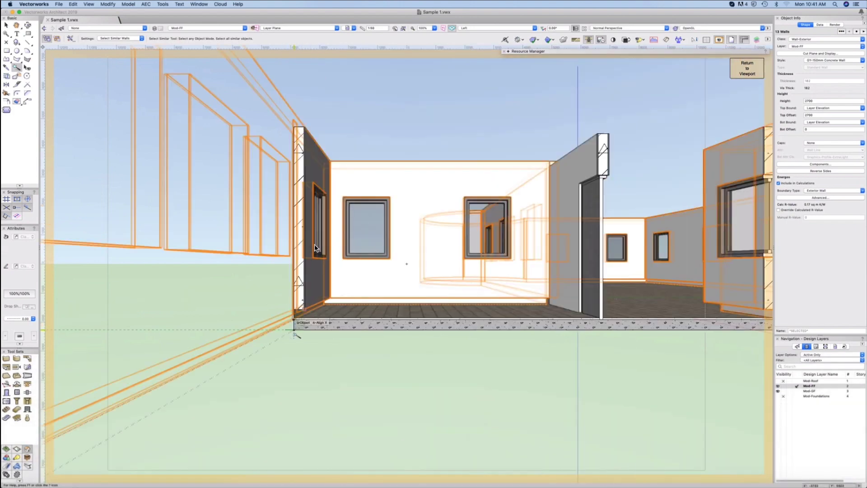
pyautogui.scroll(8, 315, 248)
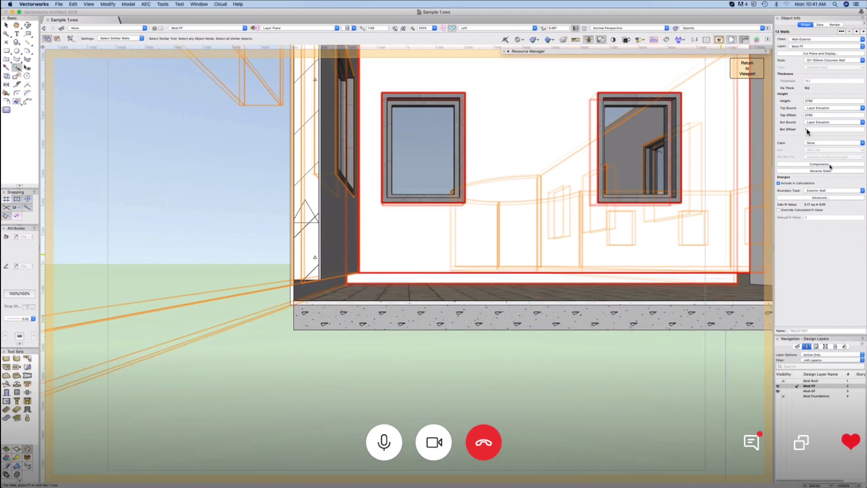
pyautogui.click(829, 165)
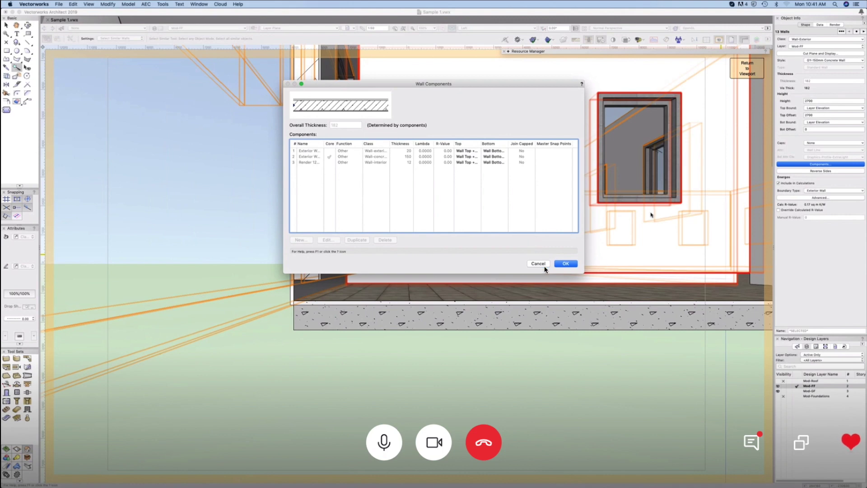
pyautogui.click(545, 264)
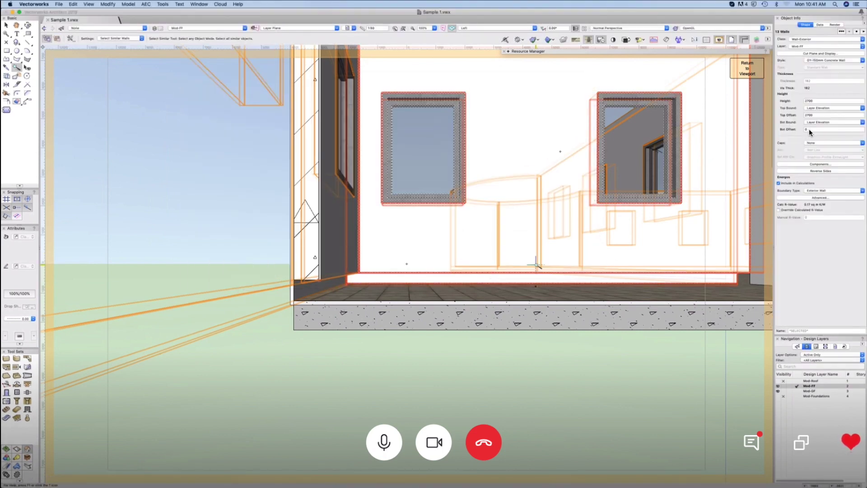
pyautogui.click(817, 115)
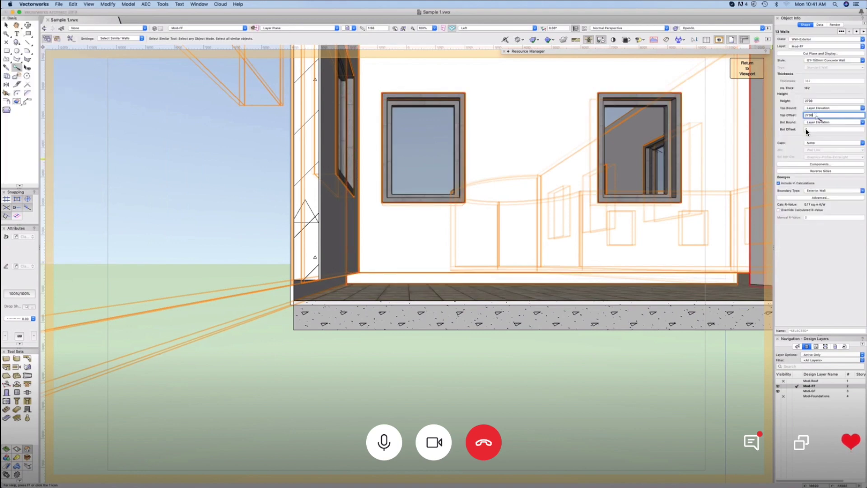
pyautogui.click(811, 129)
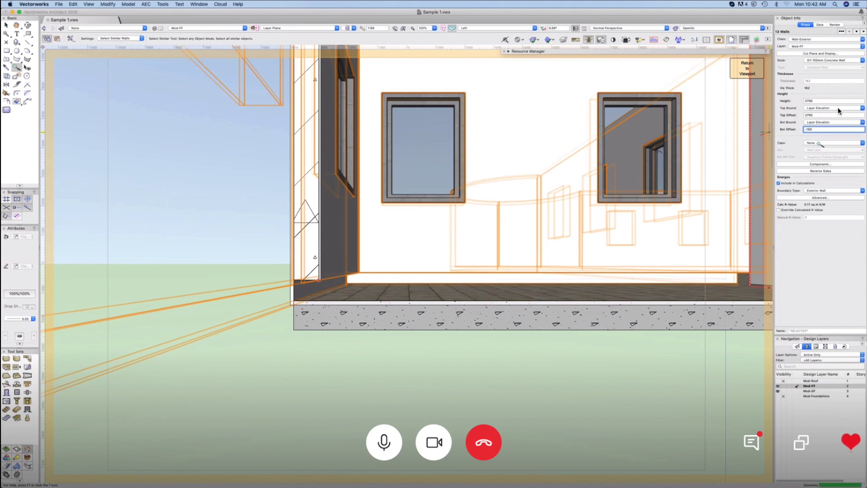
pyautogui.press('Return')
# Change the top bound of the selected exterior walls to Layer Wall Height
pyautogui.click(819, 109)
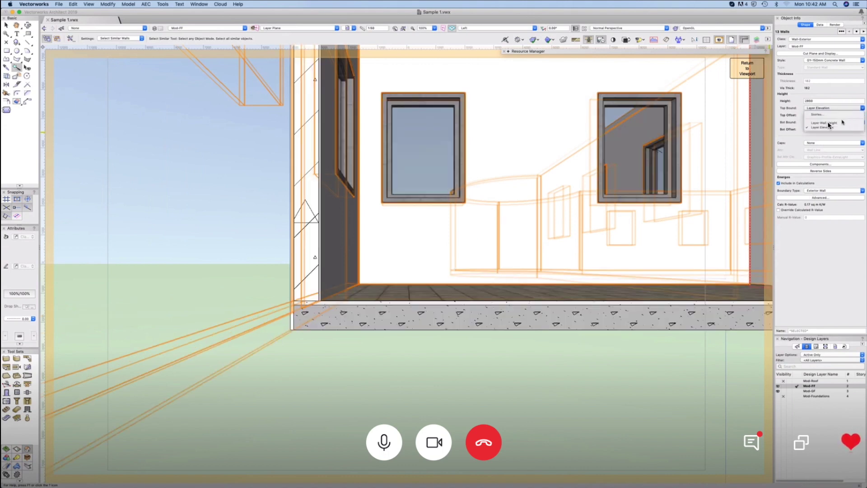
pyautogui.click(828, 127)
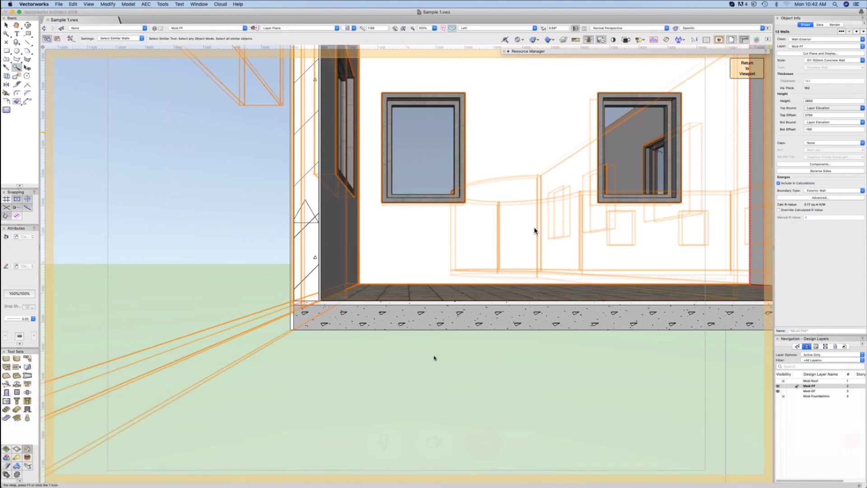
pyautogui.press('super+z')
pyautogui.scroll(-5, 410, 371)
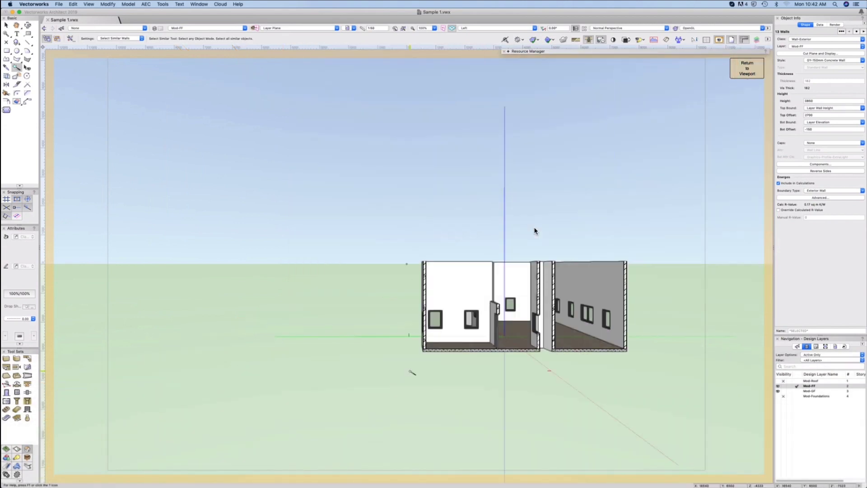
# Reselect all similar exterior walls and set their top offset to 1100
pyautogui.click(534, 226)
pyautogui.scroll(5, 524, 278)
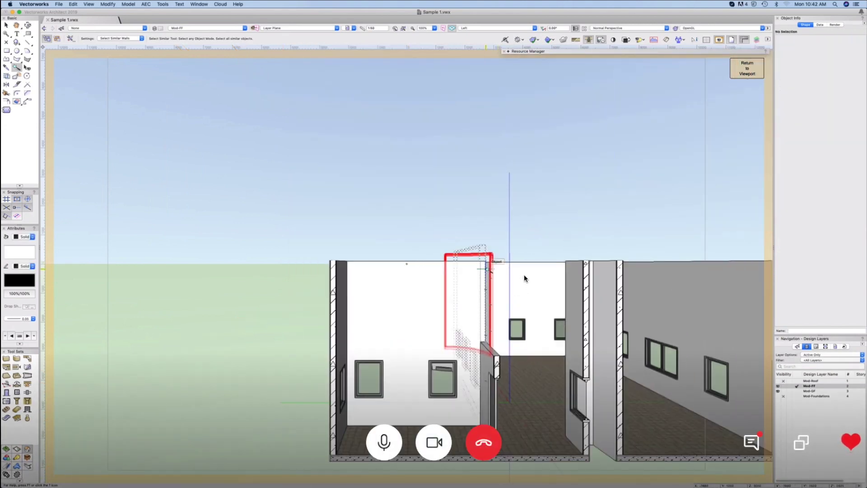
pyautogui.scroll(3, 524, 274)
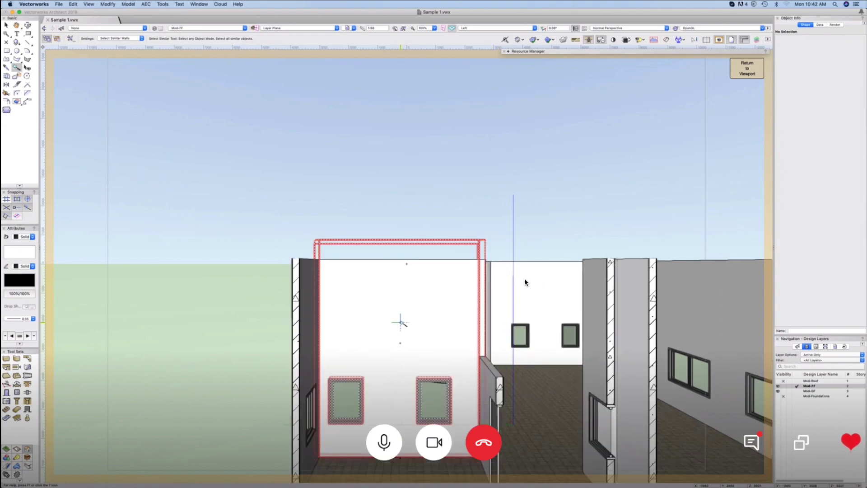
pyautogui.scroll(-6, 524, 278)
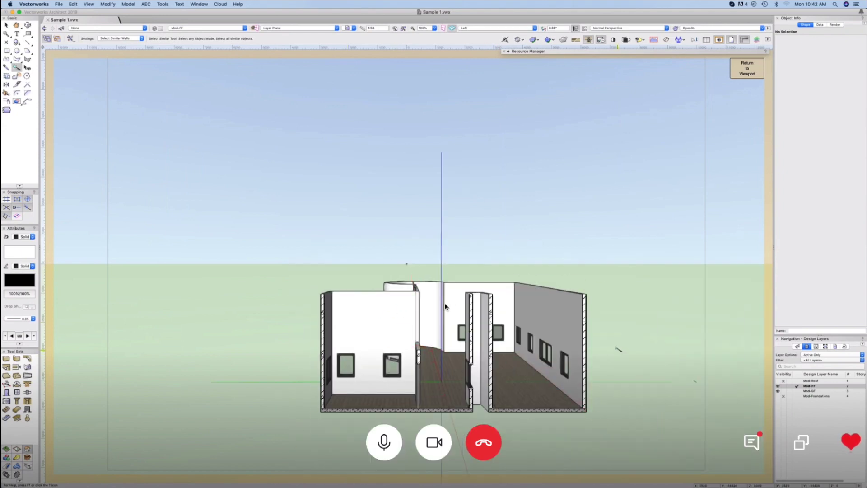
pyautogui.click(417, 309)
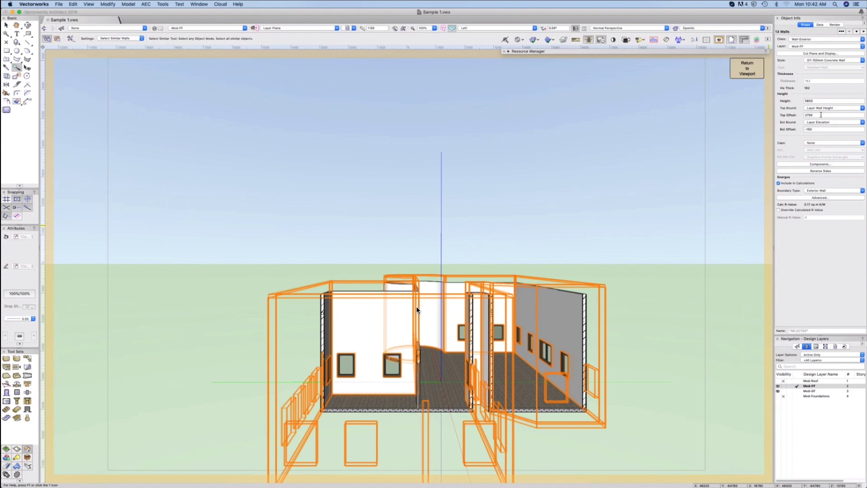
pyautogui.doubleClick(813, 115)
pyautogui.write('0')
pyautogui.press('Return')
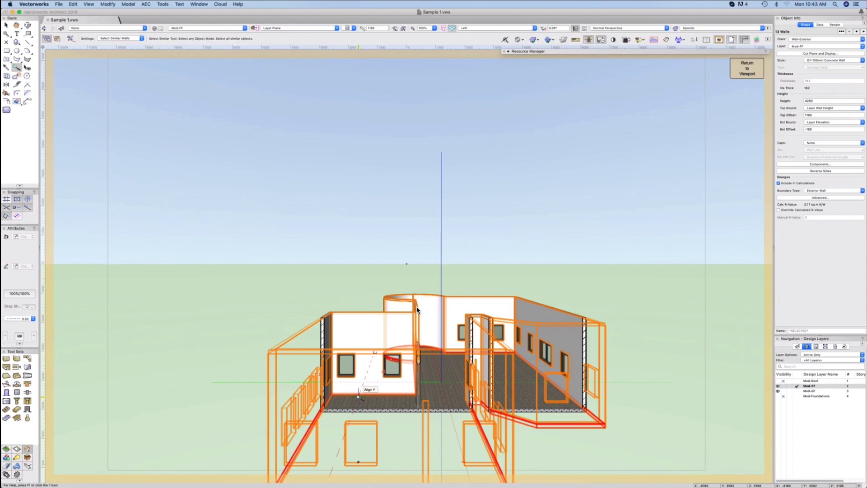
# Copy the first-floor slab in place onto the Mod-Roof layer and allow that layer to be shown in the viewport
pyautogui.press('x')
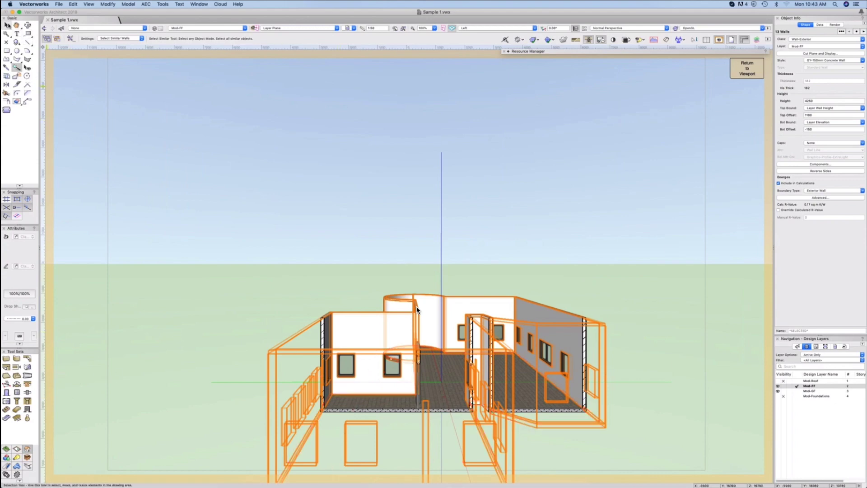
pyautogui.scroll(2, 416, 310)
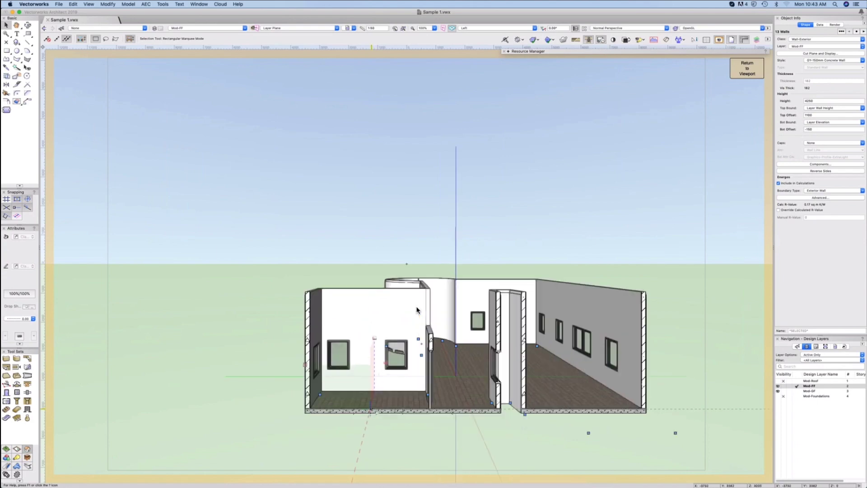
pyautogui.click(416, 310)
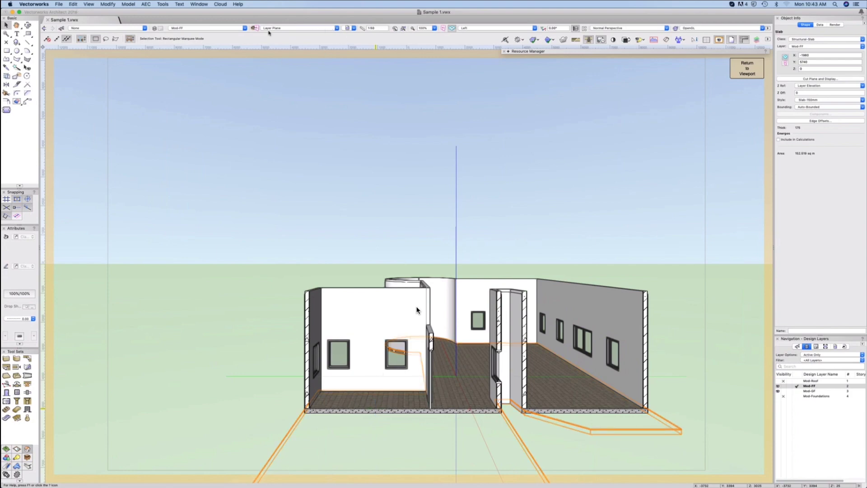
pyautogui.click(244, 28)
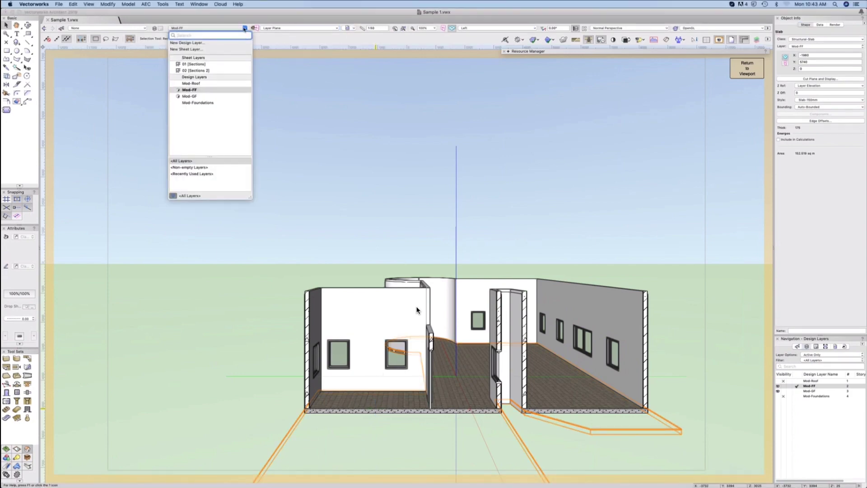
pyautogui.click(348, 174)
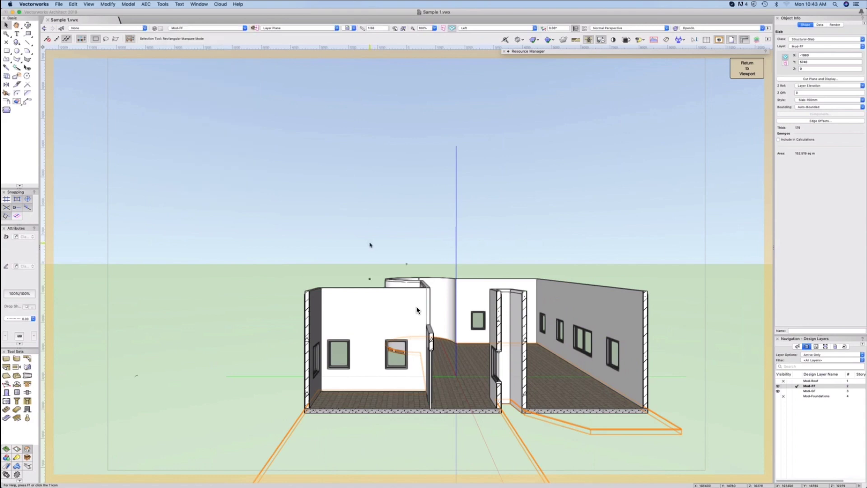
pyautogui.press('super+Up')
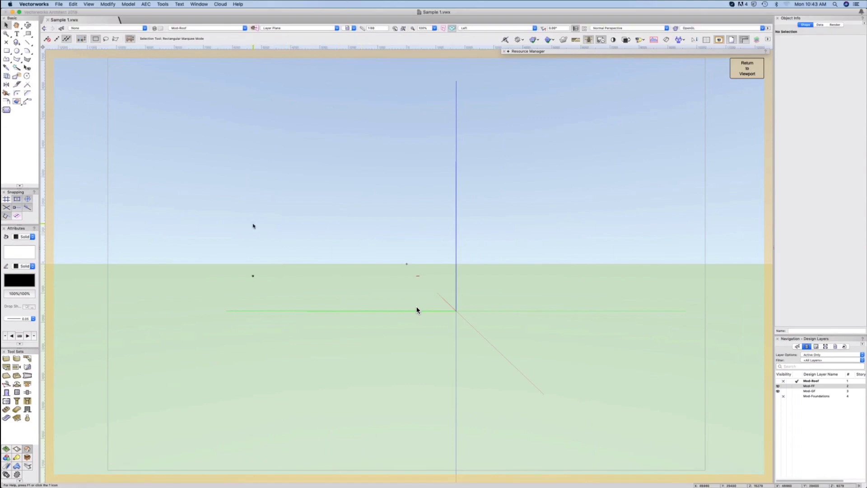
pyautogui.press('super+alt+v')
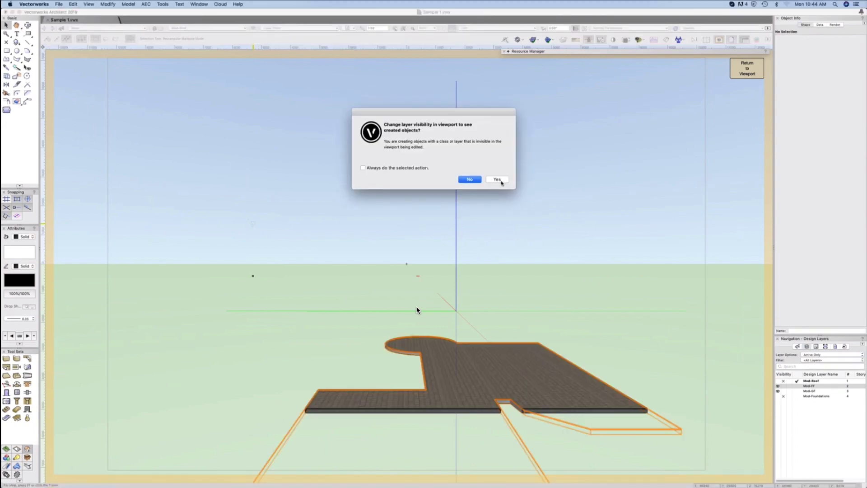
pyautogui.click(501, 180)
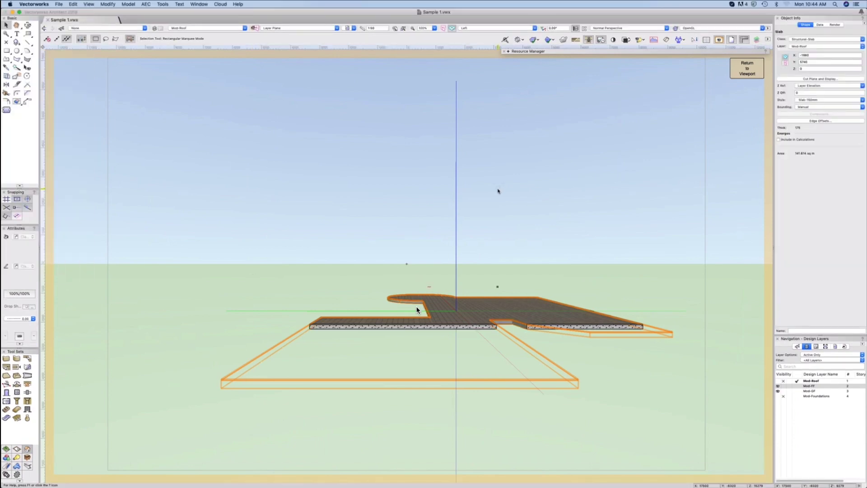
# Make Mod-FF the active layer, leave the in-place section edit and check the roof slab in section viewport 4
pyautogui.press('super+5')
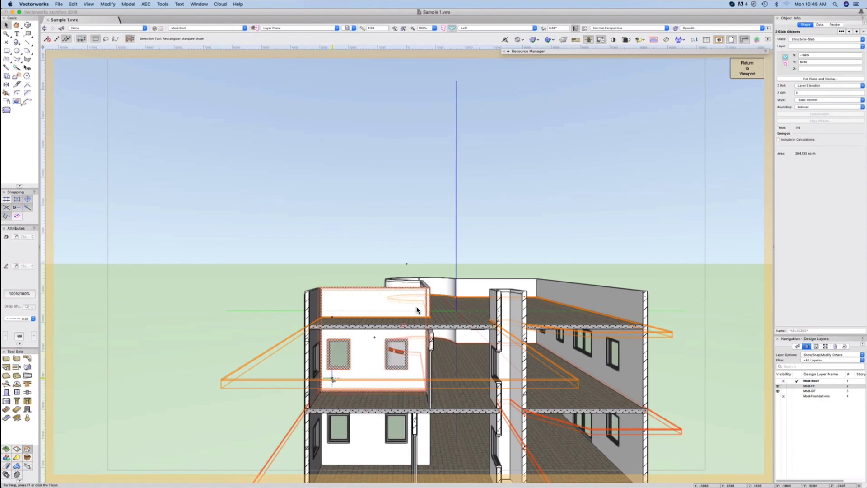
pyautogui.press('super+alt+a')
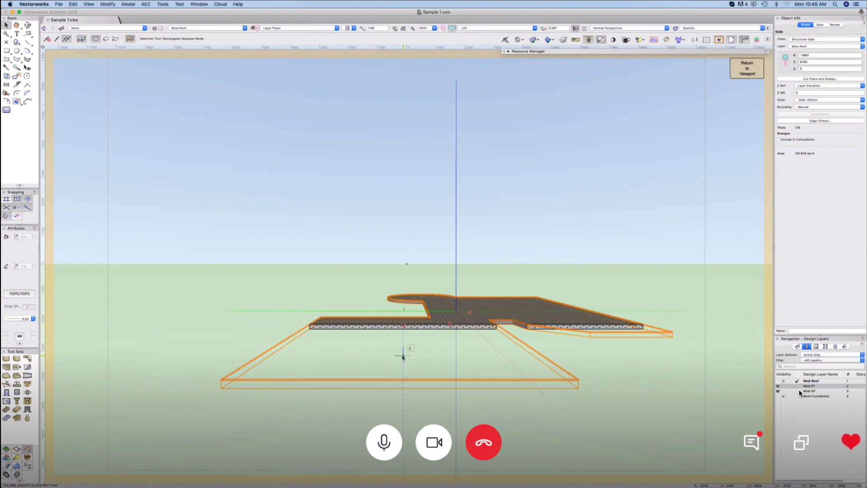
pyautogui.click(798, 390)
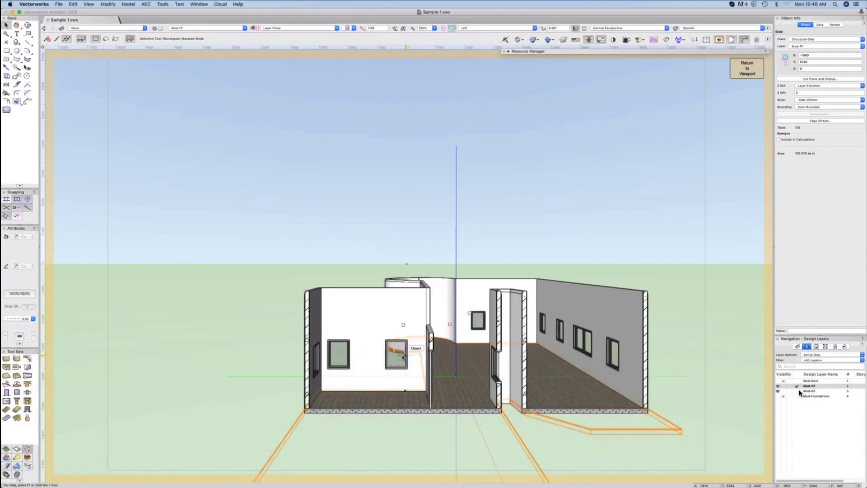
pyautogui.press('super+5')
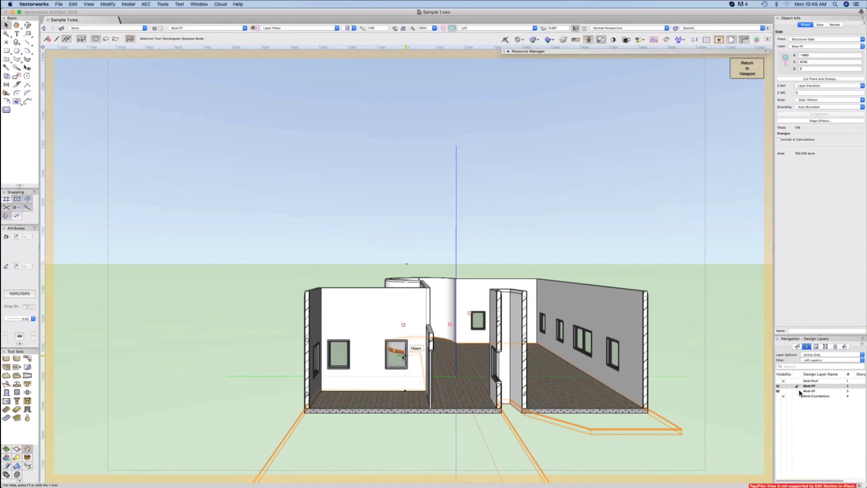
pyautogui.click(501, 242)
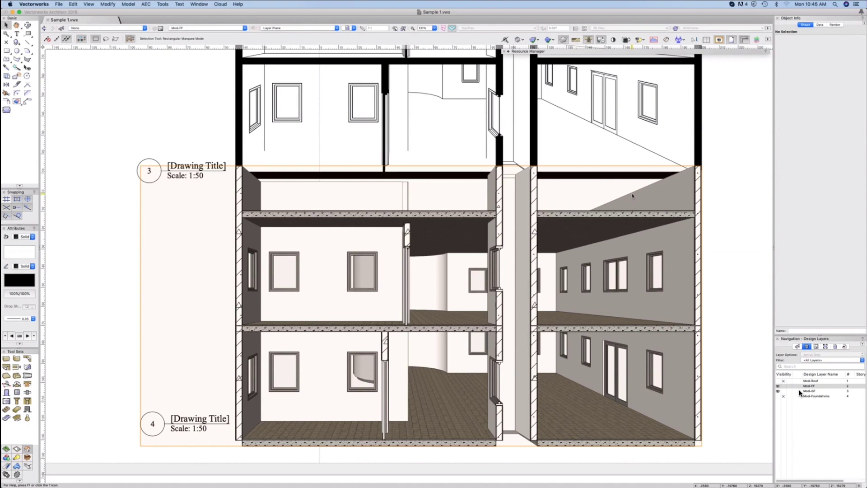
pyautogui.click(631, 194)
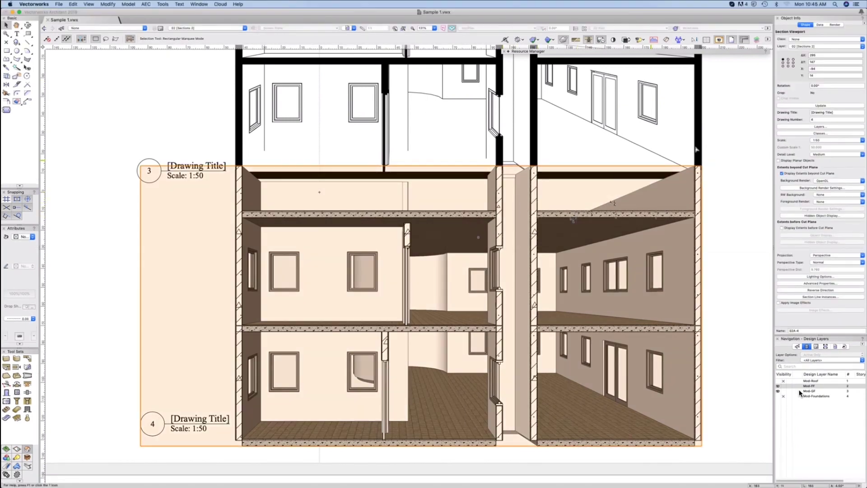
pyautogui.click(727, 167)
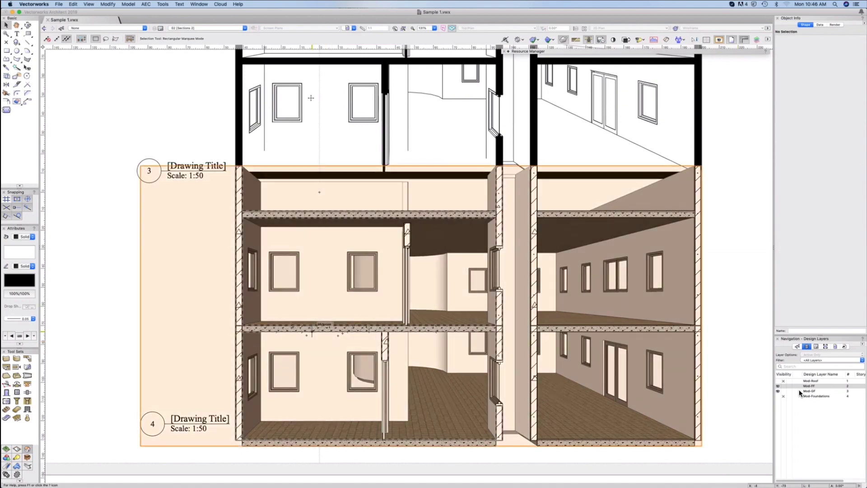
pyautogui.click(312, 332)
# Open the First Floor saved view and delete the distorted lower segment of the curved exterior wall
pyautogui.click(353, 28)
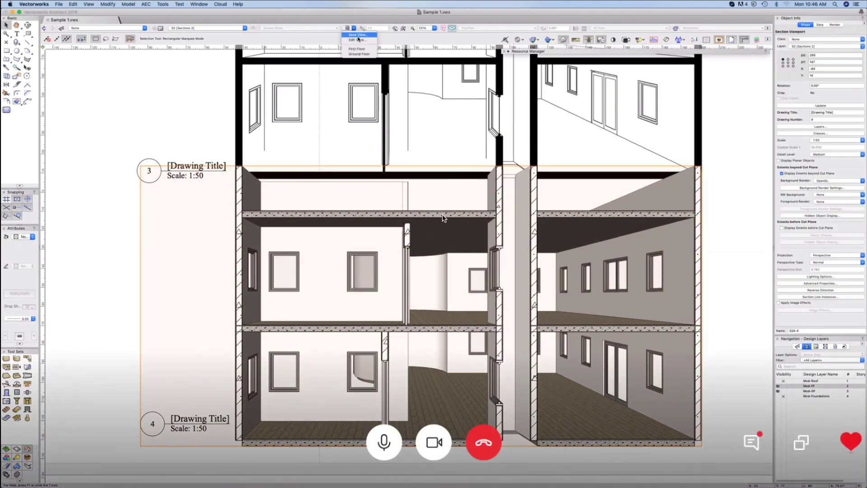
pyautogui.click(358, 49)
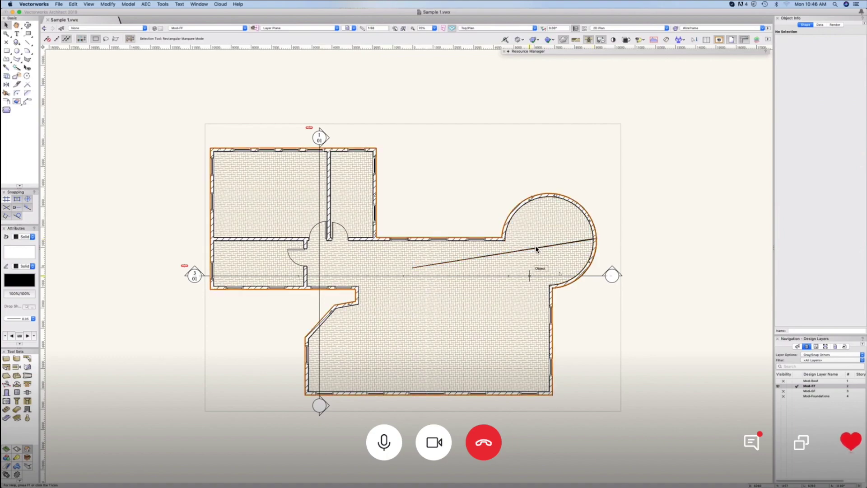
pyautogui.scroll(1, 602, 240)
pyautogui.scroll(5, 537, 248)
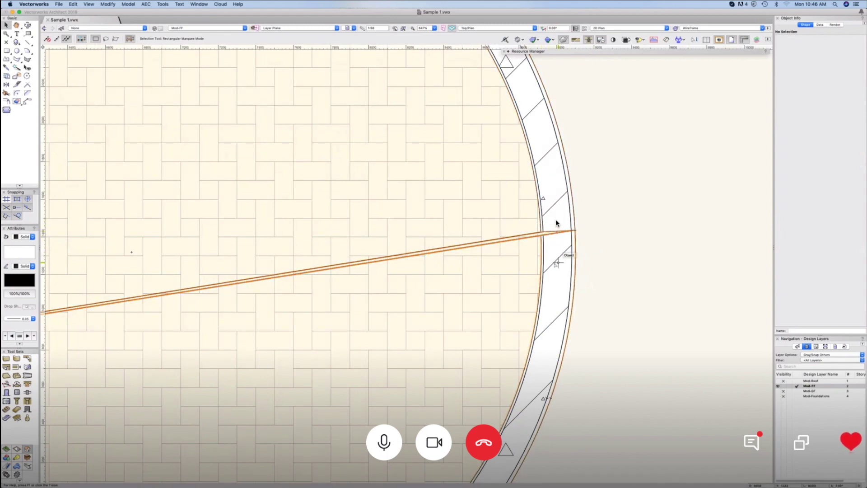
pyautogui.scroll(-1, 559, 226)
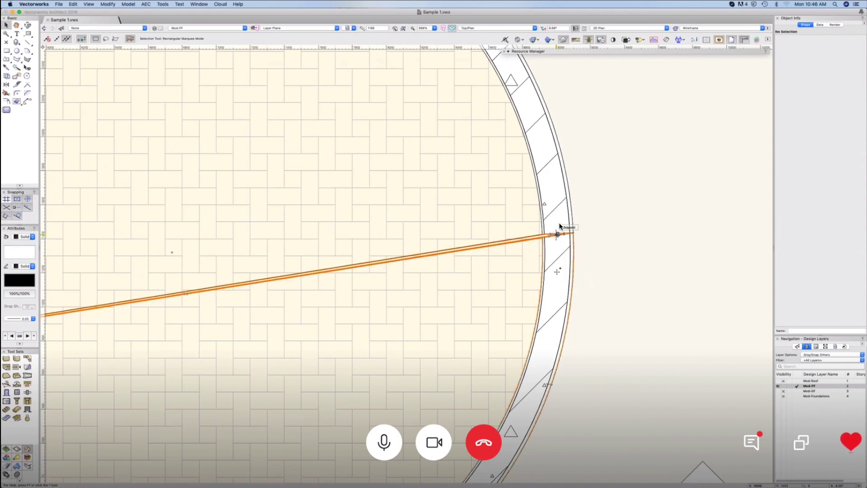
pyautogui.click(559, 226)
pyautogui.press('Delete')
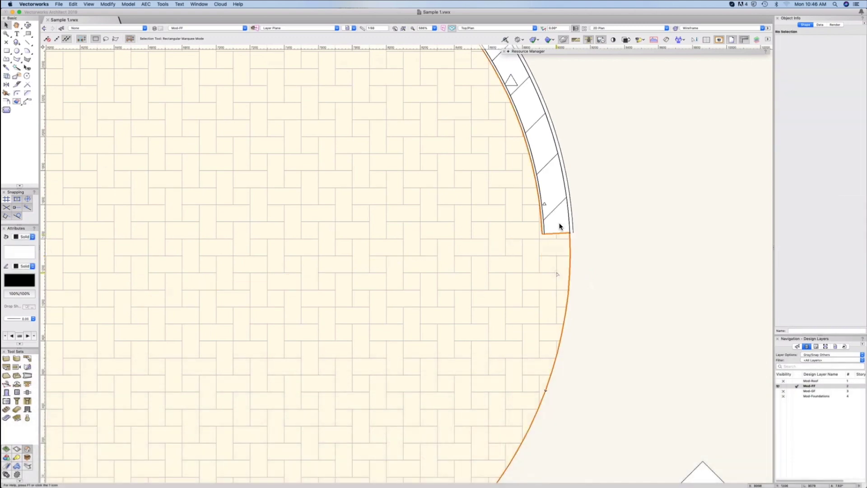
# Try to join the remaining curved wall directly to the straight exterior wall below the circular bay
pyautogui.scroll(-5, 570, 238)
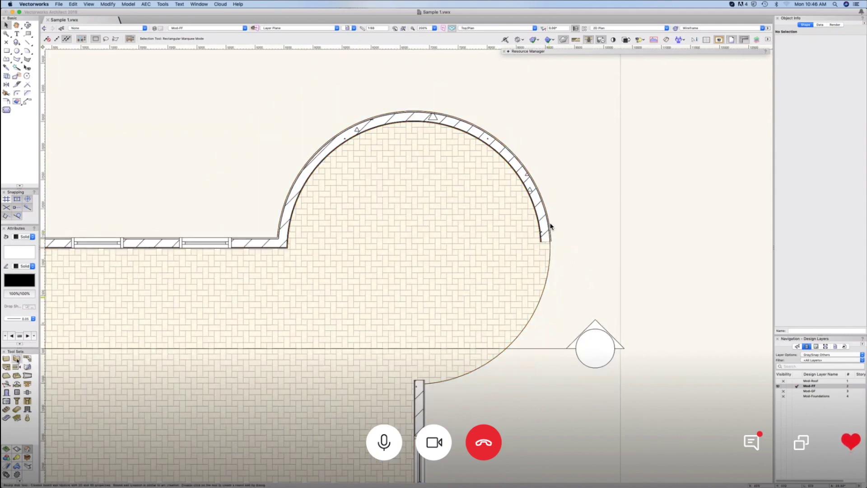
pyautogui.click(28, 358)
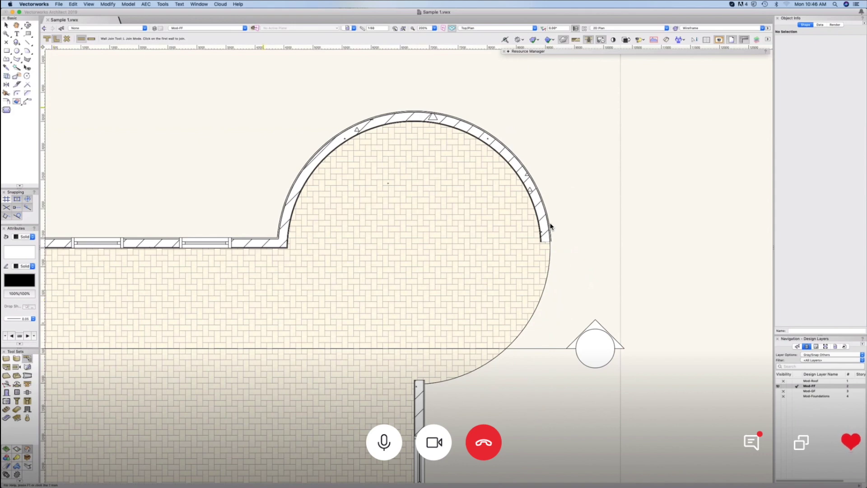
pyautogui.click(551, 227)
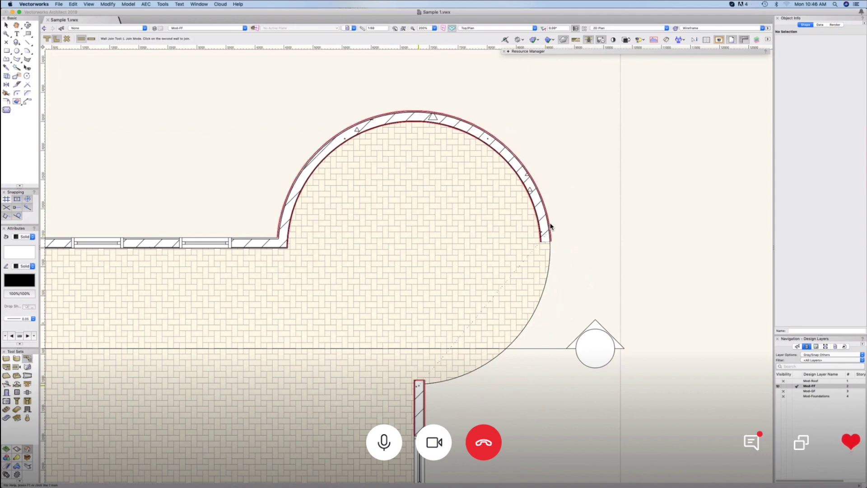
pyautogui.click(419, 386)
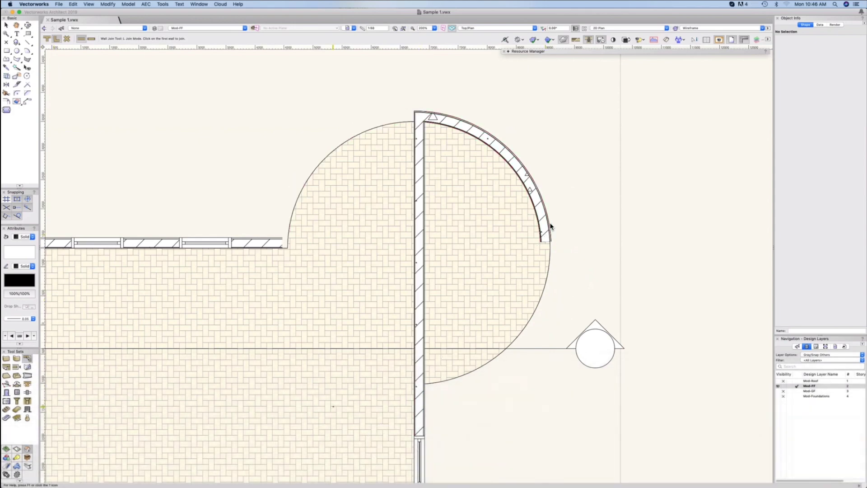
pyautogui.press('super+z')
pyautogui.press('super+y')
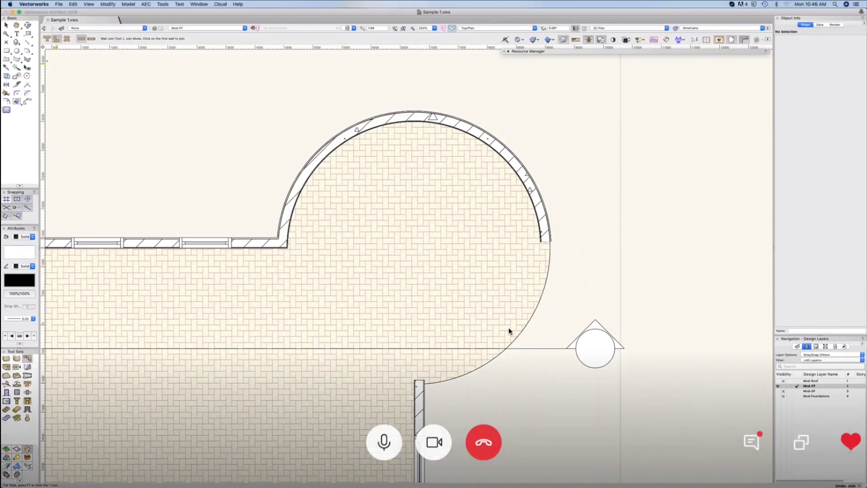
# Extend the open end of the curved wall around the slab's arc to just beside the straight exterior wall
pyautogui.press('x')
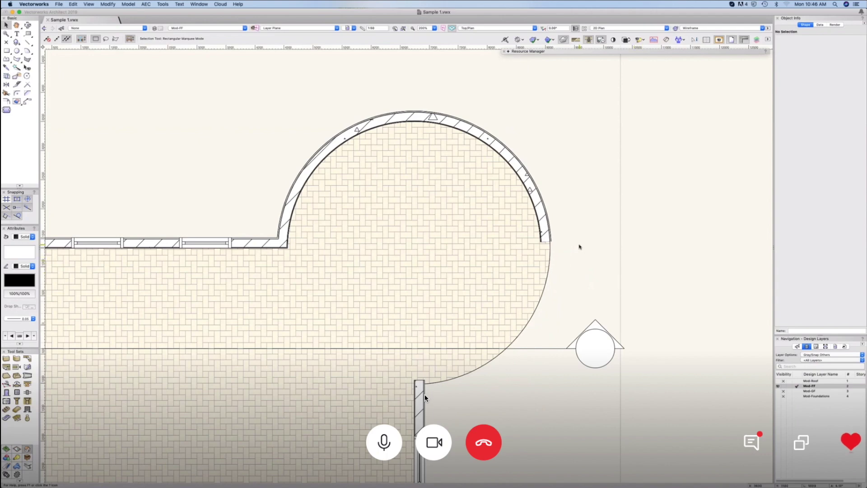
pyautogui.click(546, 240)
pyautogui.moveTo(547, 240); pyautogui.dragTo(426, 373)
pyautogui.click(482, 394)
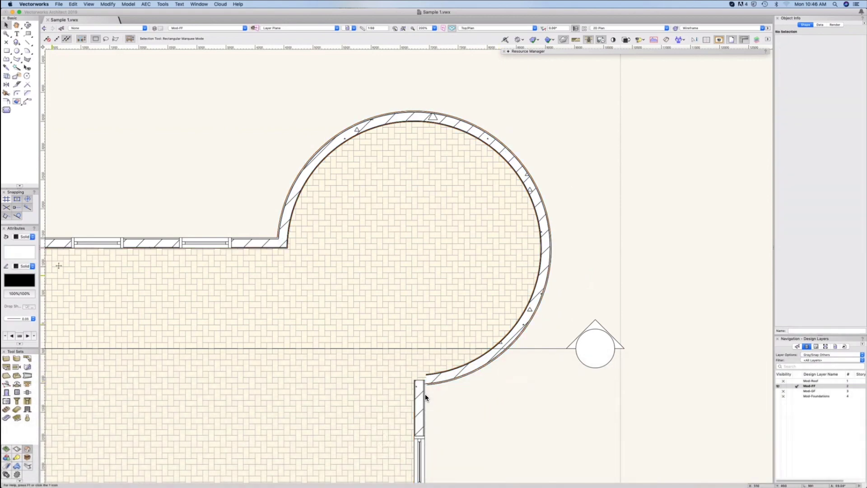
# Join the extended curved wall to the straight exterior wall at the corner below the circular bay
pyautogui.click(28, 360)
pyautogui.click(442, 375)
pyautogui.click(425, 397)
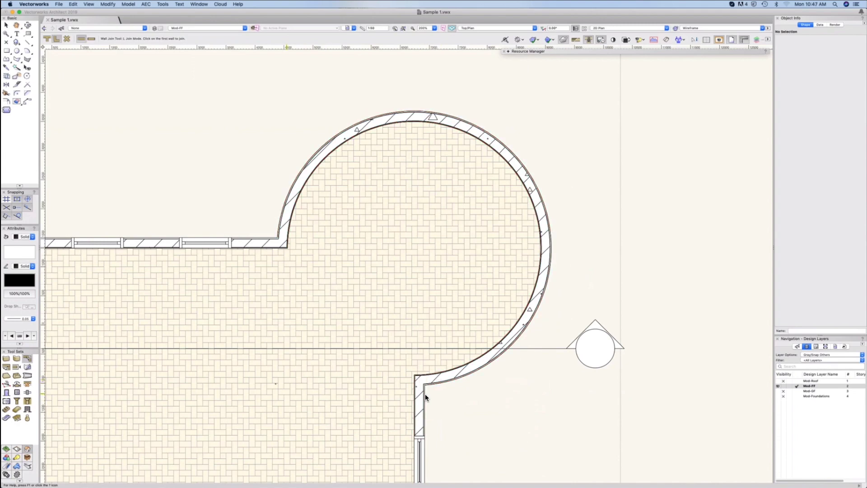
pyautogui.click(7, 25)
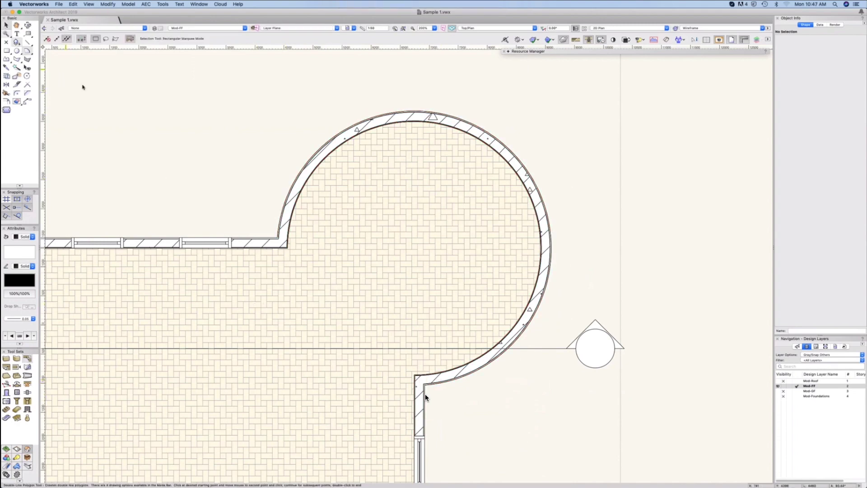
# Fit the whole floor plan in view and create a backup copy of the document
pyautogui.press('super+6')
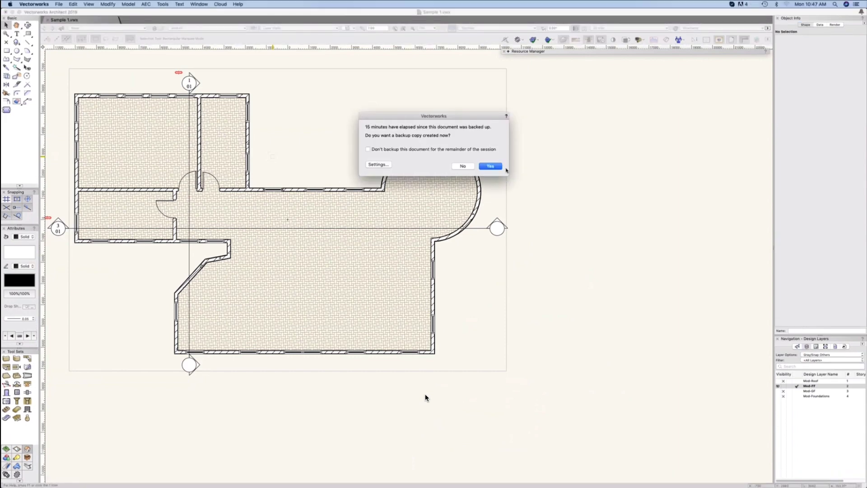
pyautogui.click(499, 168)
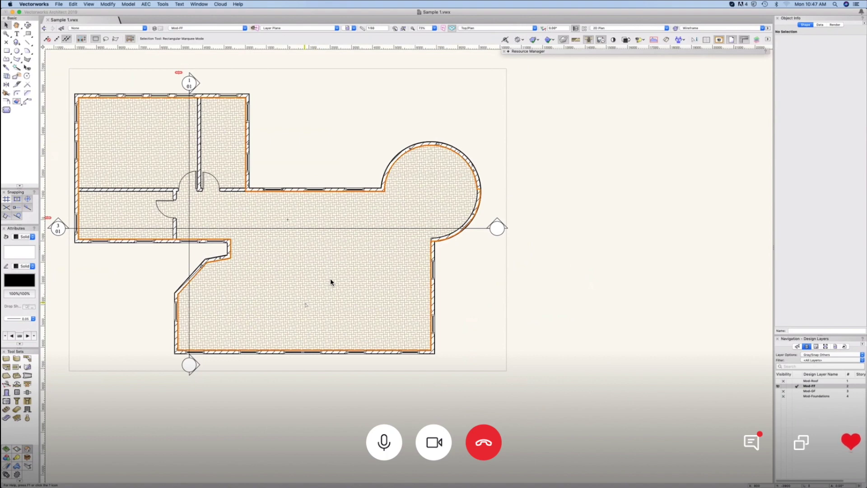
# With the first-floor slab selected and the Mod-GF layer shown beneath it, set the Clip tool to a rectangular marquee
pyautogui.click(330, 278)
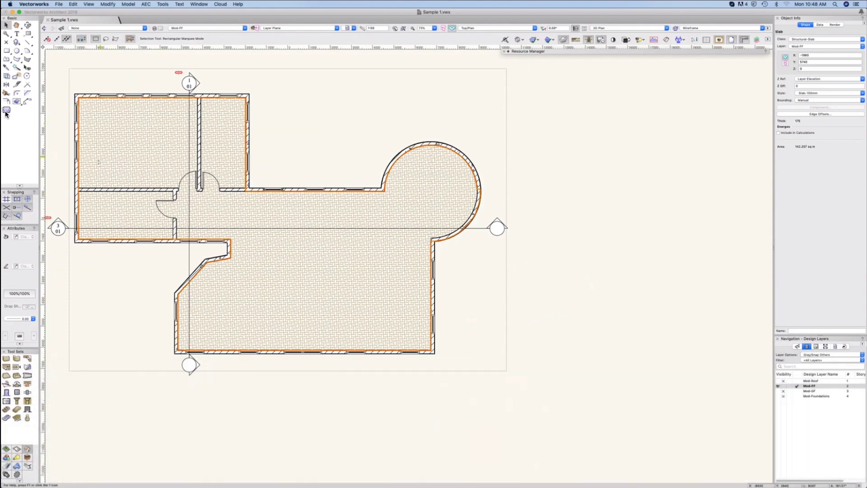
pyautogui.click(5, 112)
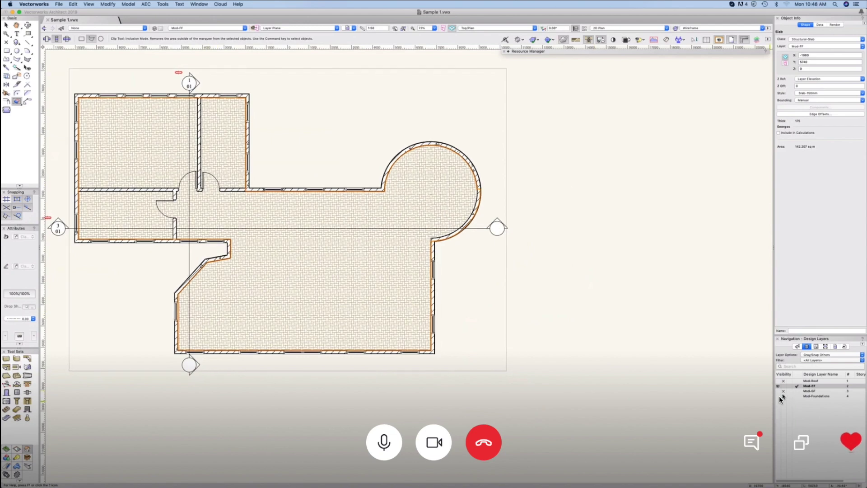
pyautogui.click(778, 391)
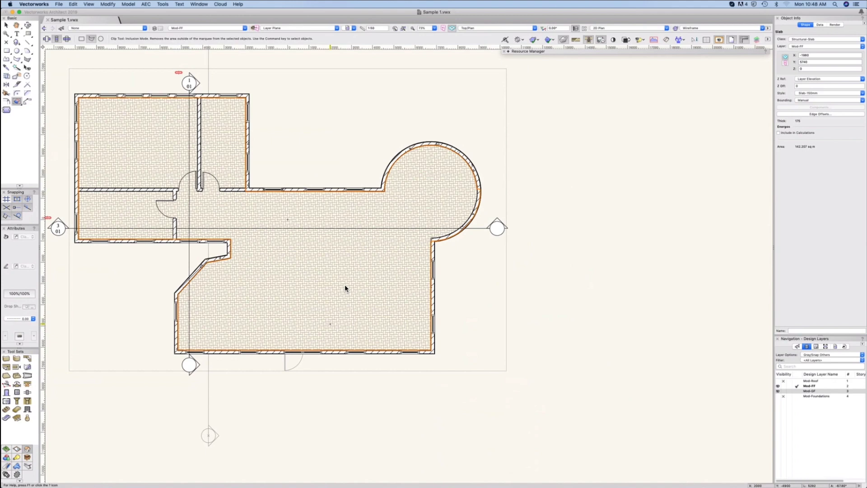
pyautogui.press('b')
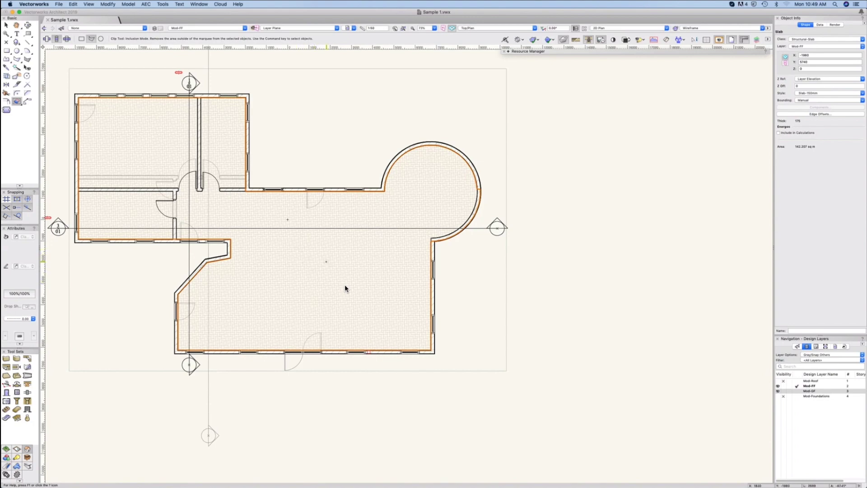
pyautogui.click(289, 246)
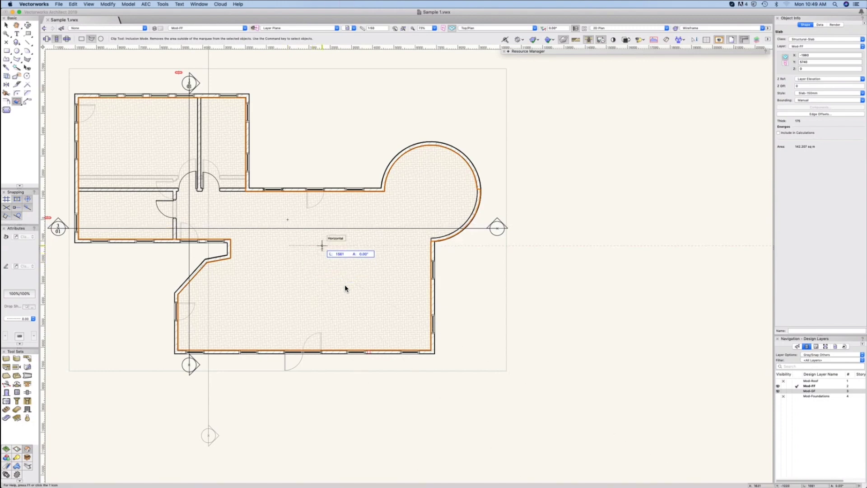
pyautogui.click(83, 40)
pyautogui.click(289, 247)
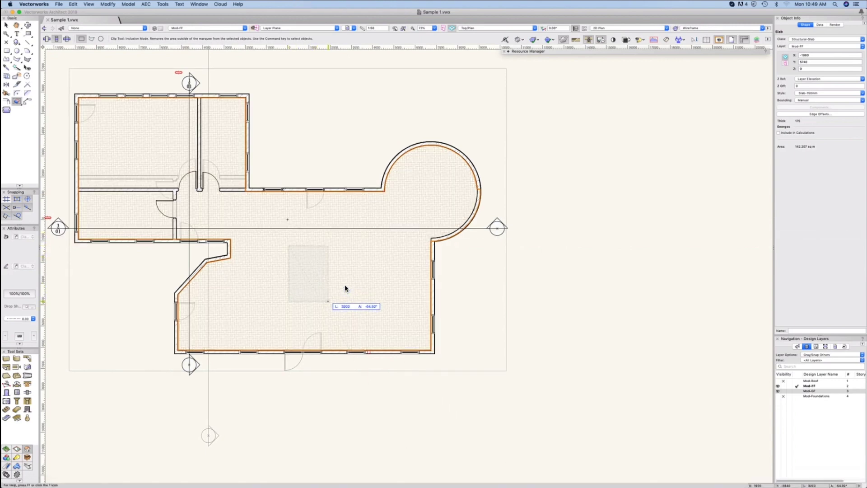
pyautogui.click(328, 301)
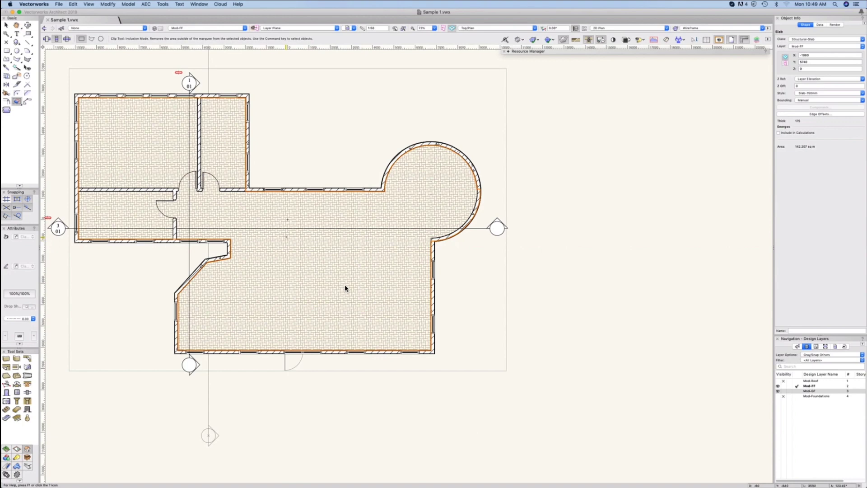
pyautogui.click(287, 237)
pyautogui.click(316, 287)
# Clip a rectangular opening about 2000 by 2640 mm out of the large room's floor, applying the shape to the entire slab
pyautogui.press('u')
pyautogui.click(290, 241)
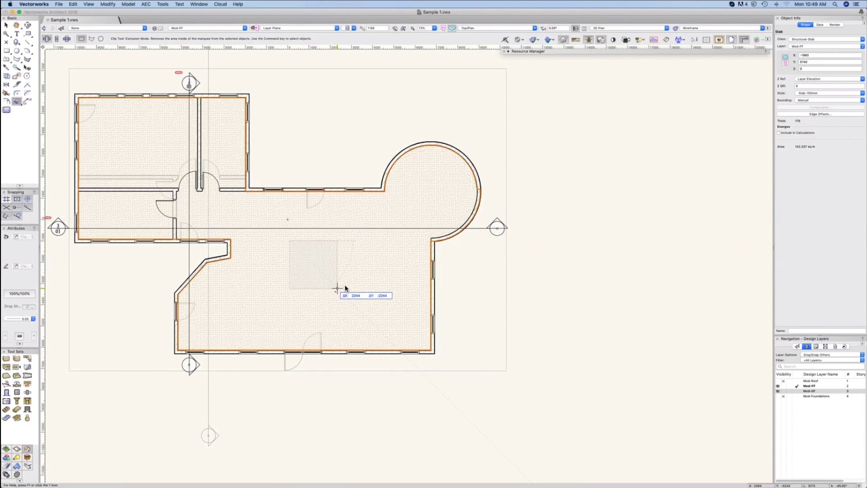
pyautogui.click(336, 288)
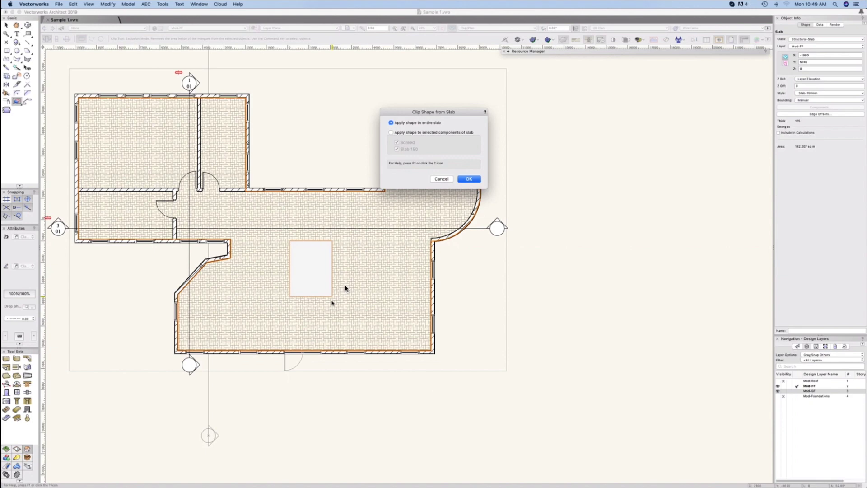
pyautogui.click(470, 179)
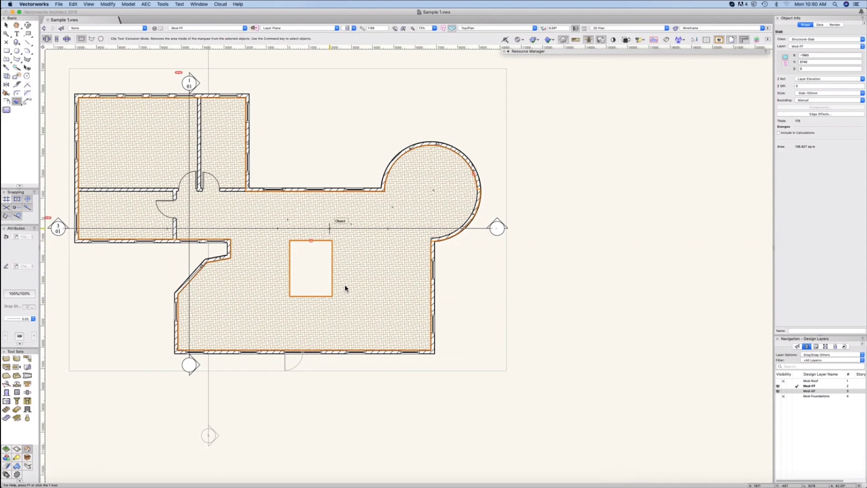
# Edit the slab's modifiers so the opening's two vertical edges each sit about 350 mm further left and its lower edge slightly higher
pyautogui.press('KP_1')
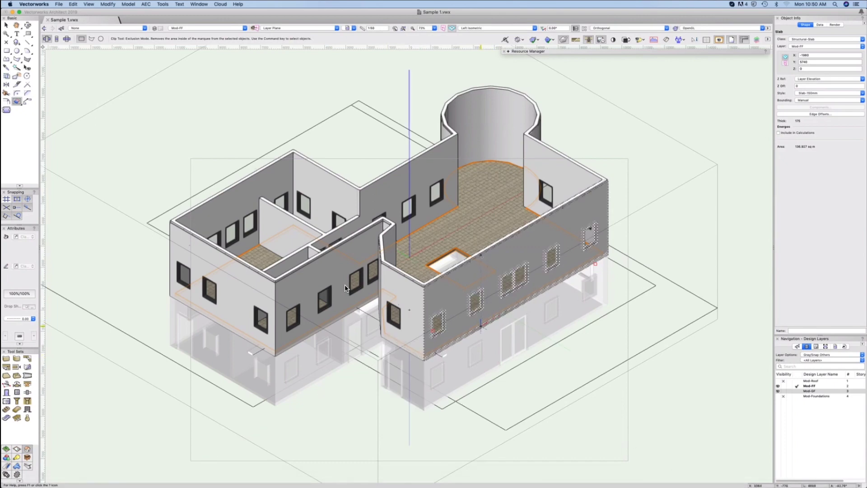
pyautogui.scroll(1, 346, 289)
pyautogui.scroll(3, 345, 288)
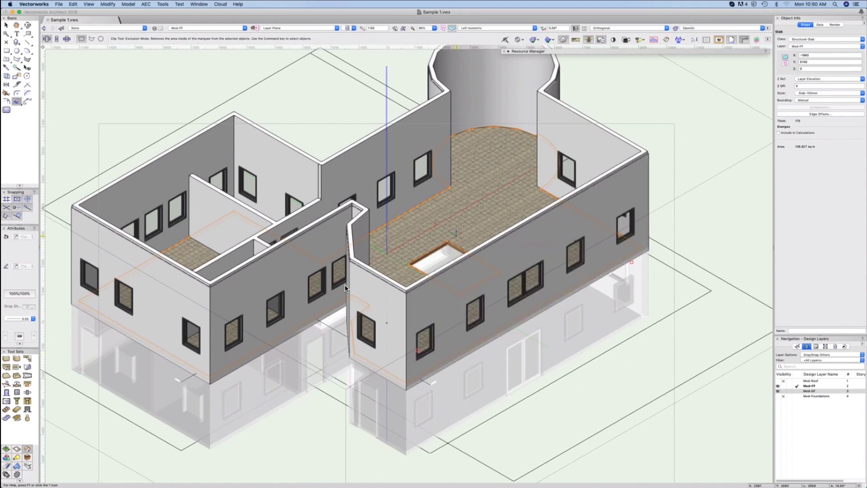
pyautogui.press('x')
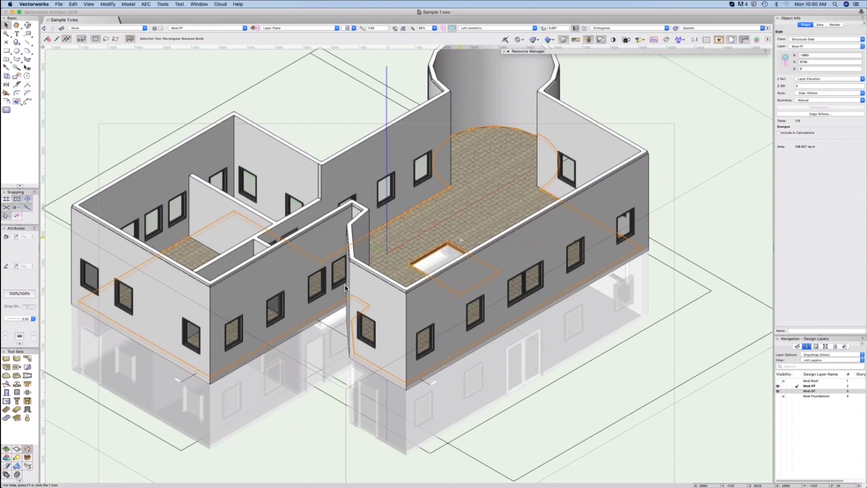
pyautogui.doubleClick(459, 237)
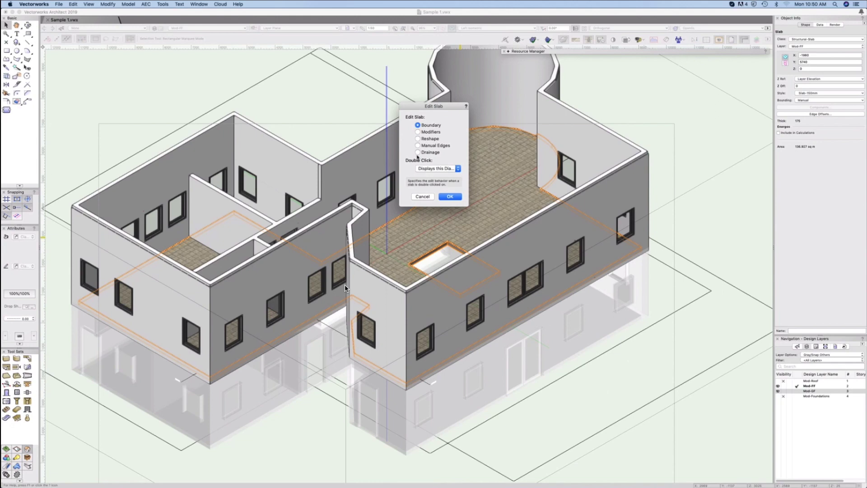
pyautogui.click(418, 132)
pyautogui.click(455, 198)
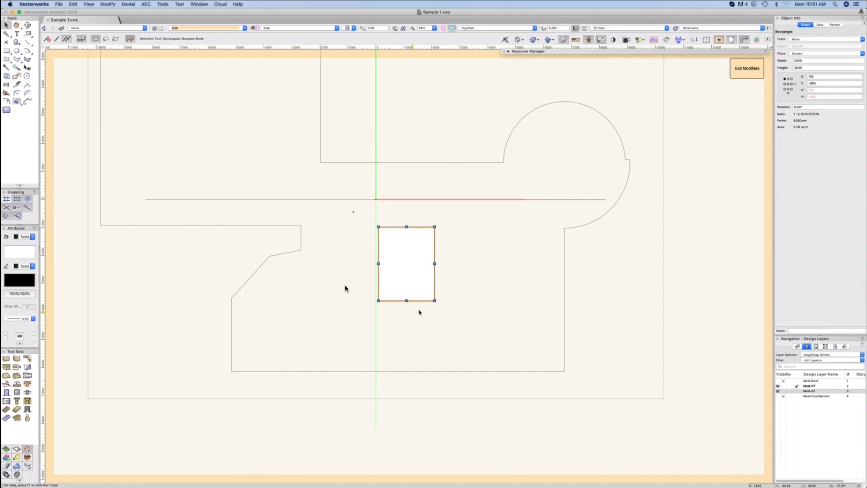
pyautogui.moveTo(406, 300)
pyautogui.mouseDown()
pyautogui.moveTo(407, 264)
pyautogui.moveTo(407, 299)
pyautogui.mouseUp()
pyautogui.moveTo(379, 263); pyautogui.dragTo(368, 263)
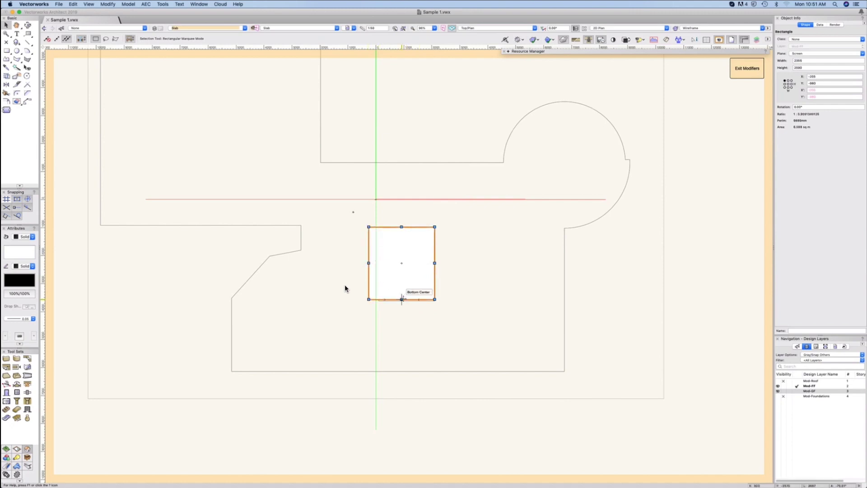
pyautogui.moveTo(402, 299); pyautogui.dragTo(401, 298)
pyautogui.moveTo(435, 263); pyautogui.dragTo(425, 270)
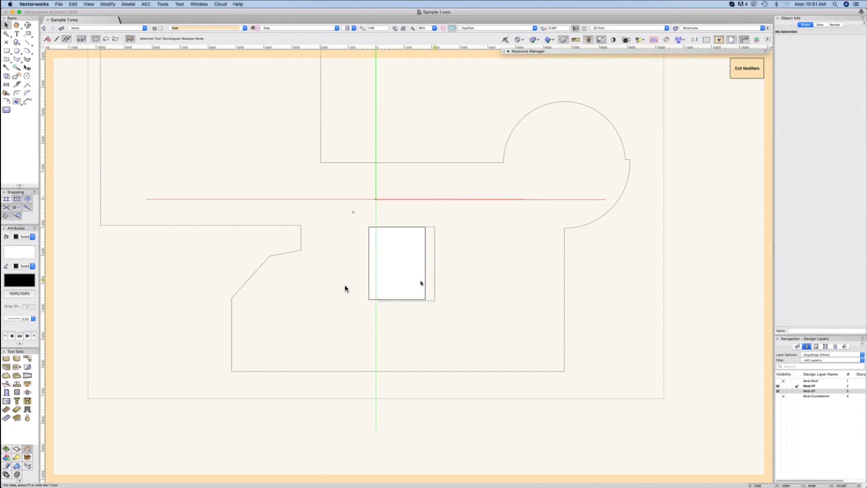
pyautogui.click(741, 70)
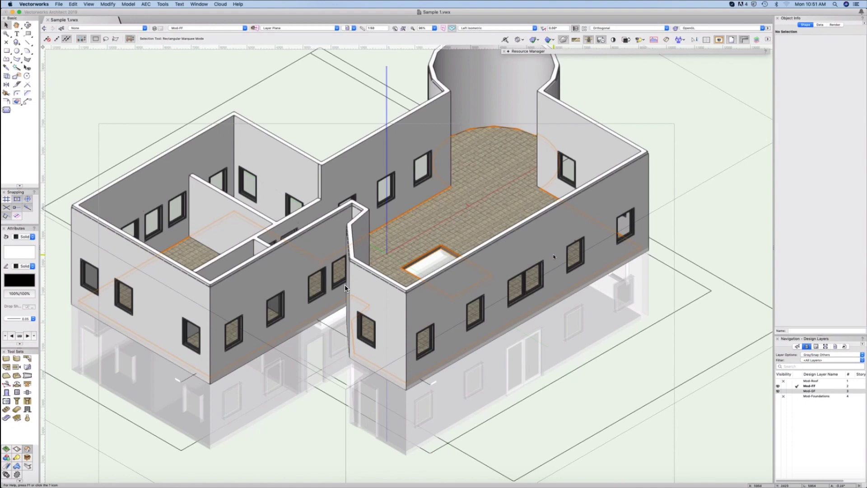
# In plan view, place a curved stair with the Stair tool near the centre of the circular bay
pyautogui.click(553, 256)
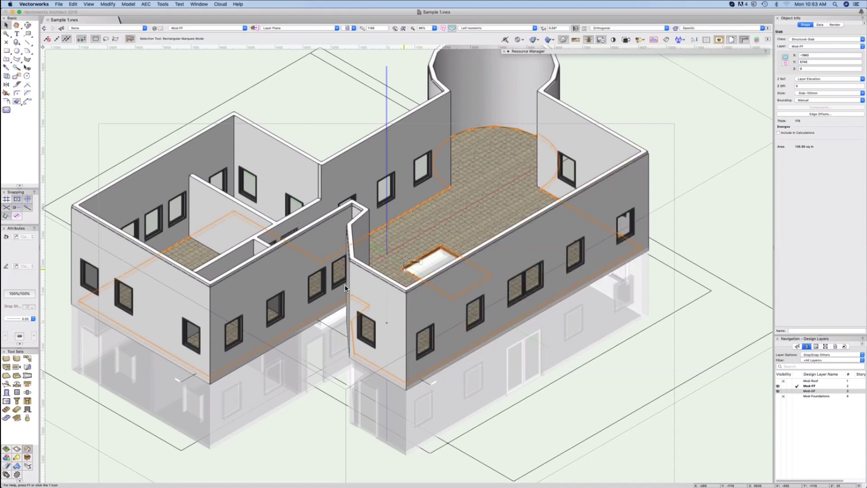
pyautogui.press('F5')
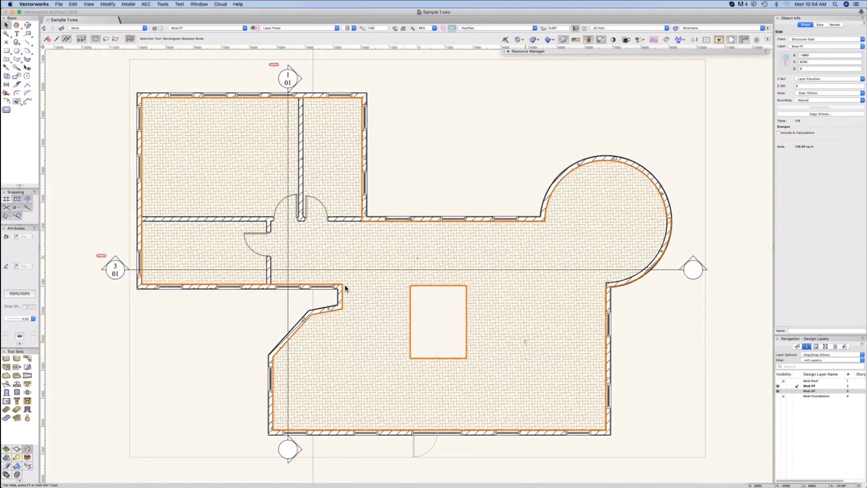
pyautogui.click(460, 194)
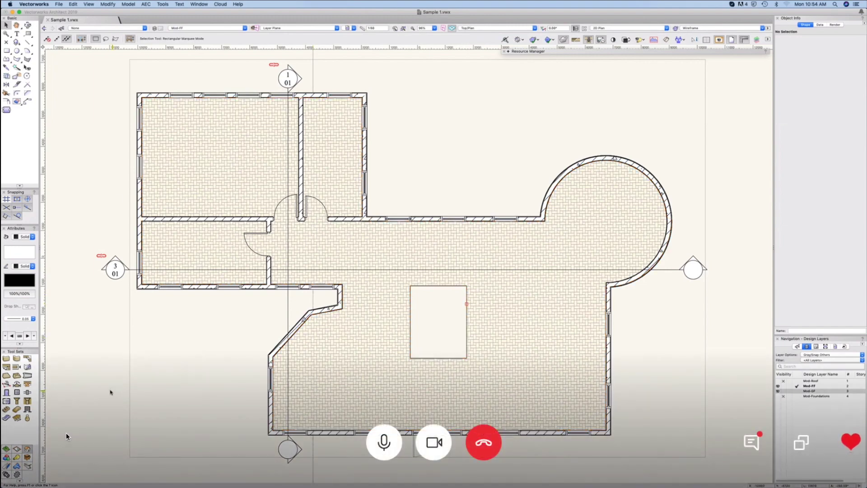
pyautogui.click(16, 418)
pyautogui.click(210, 349)
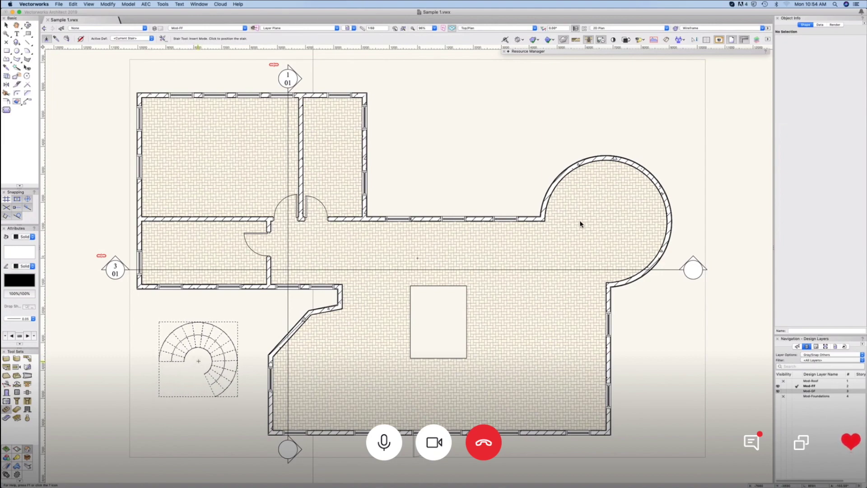
pyautogui.scroll(-3, 586, 225)
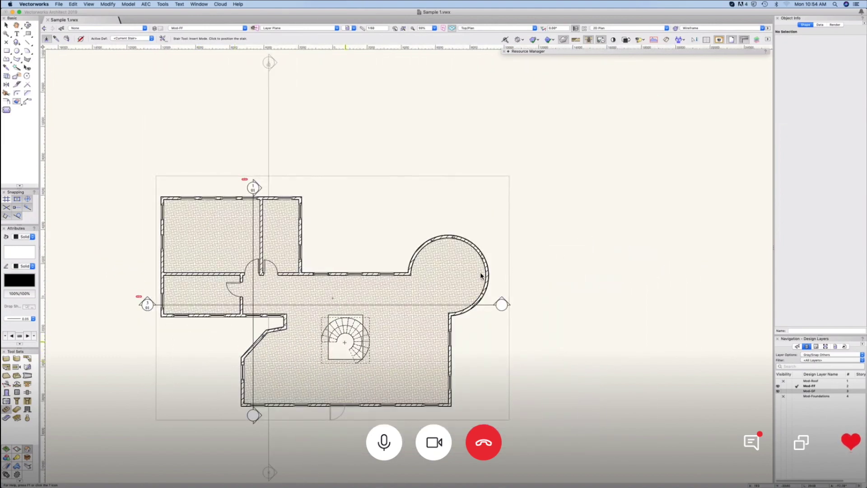
pyautogui.scroll(5, 449, 271)
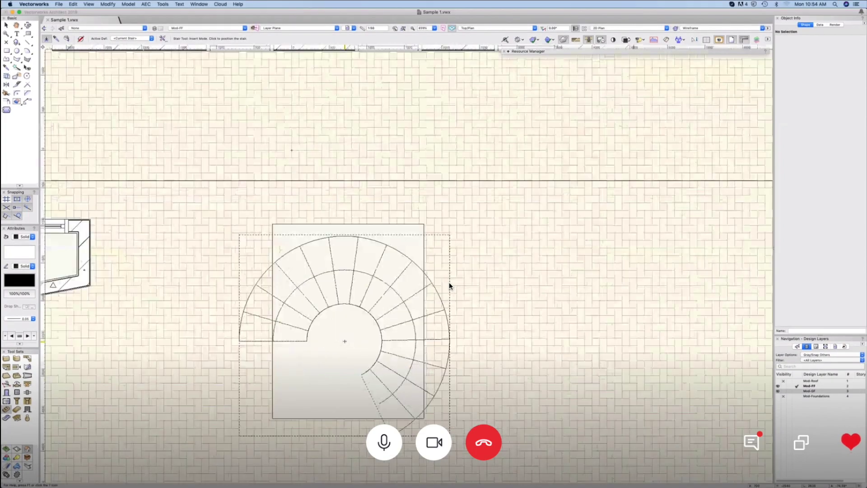
pyautogui.scroll(-5, 452, 284)
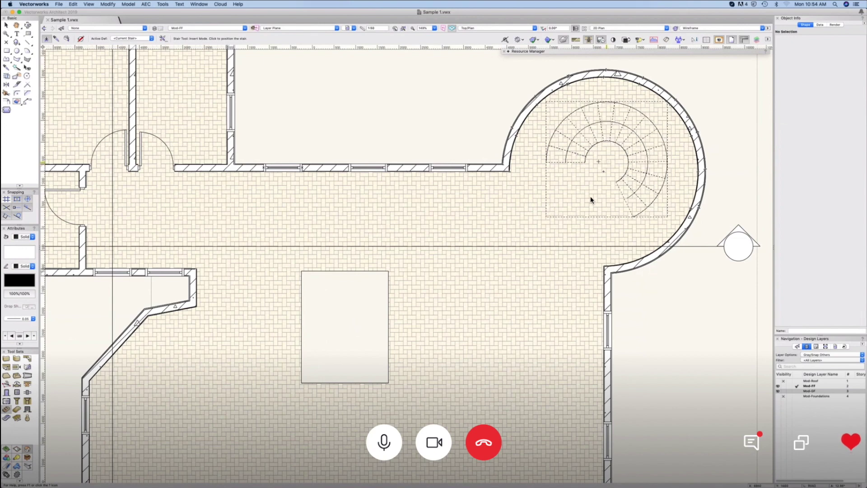
pyautogui.click(604, 176)
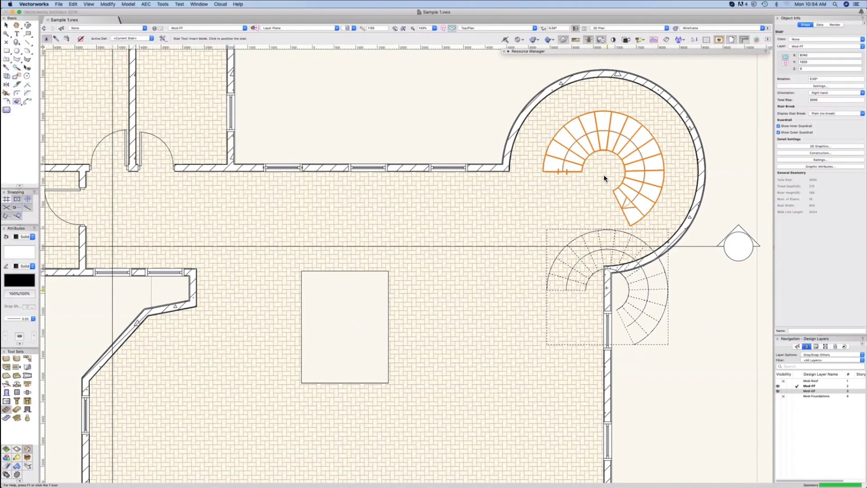
# In the left isometric view, set the OpenGL detail to High and turn on shadows at High quality
pyautogui.press('1')
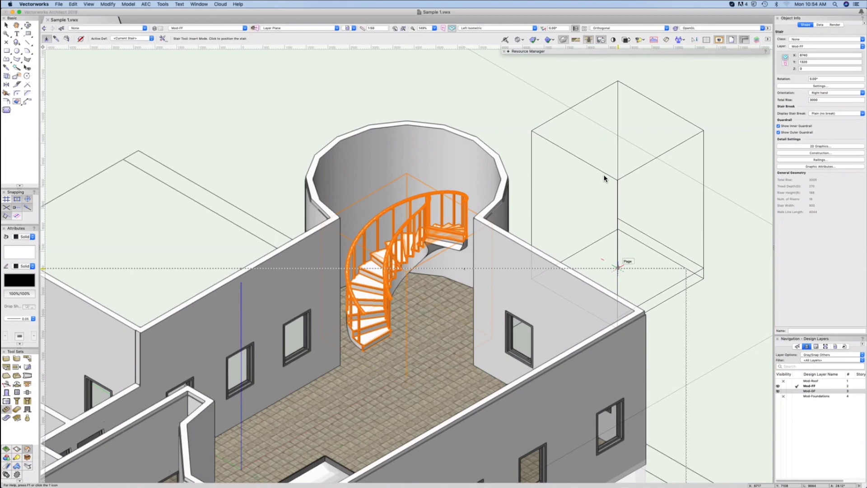
pyautogui.press('x')
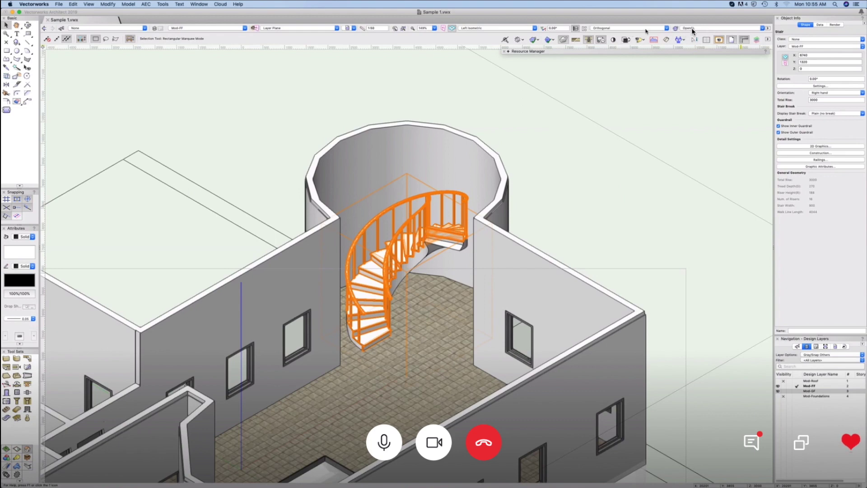
pyautogui.click(708, 29)
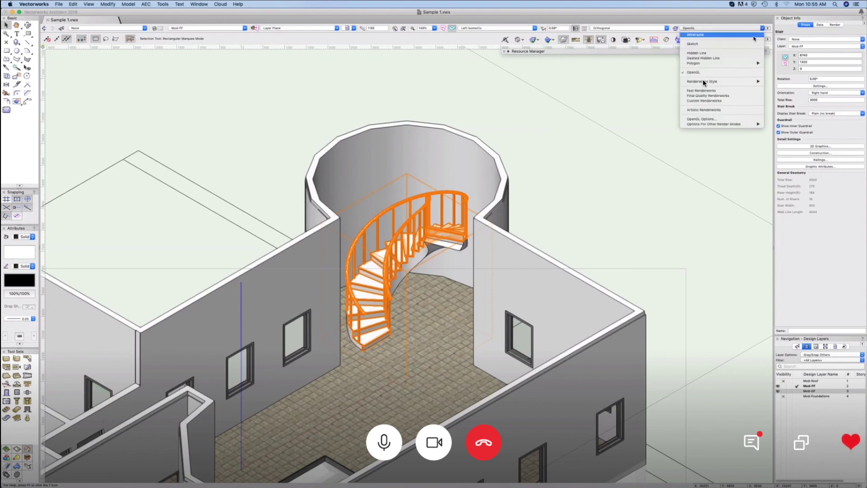
pyautogui.click(703, 120)
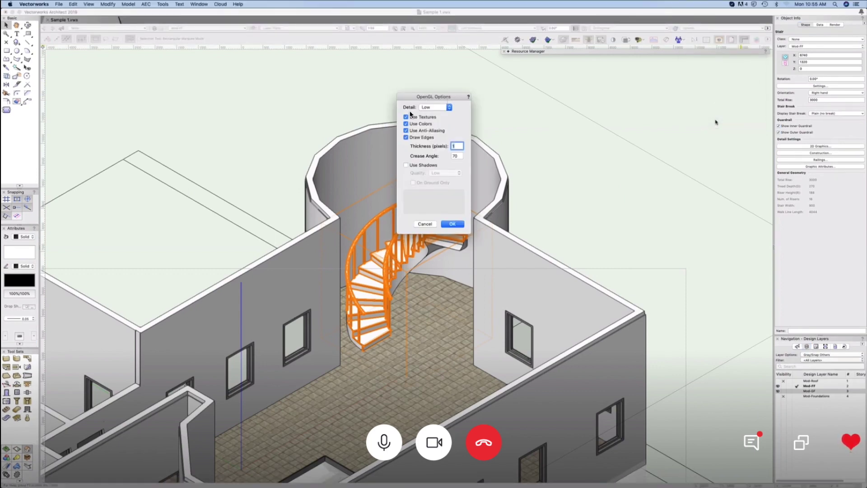
pyautogui.click(435, 109)
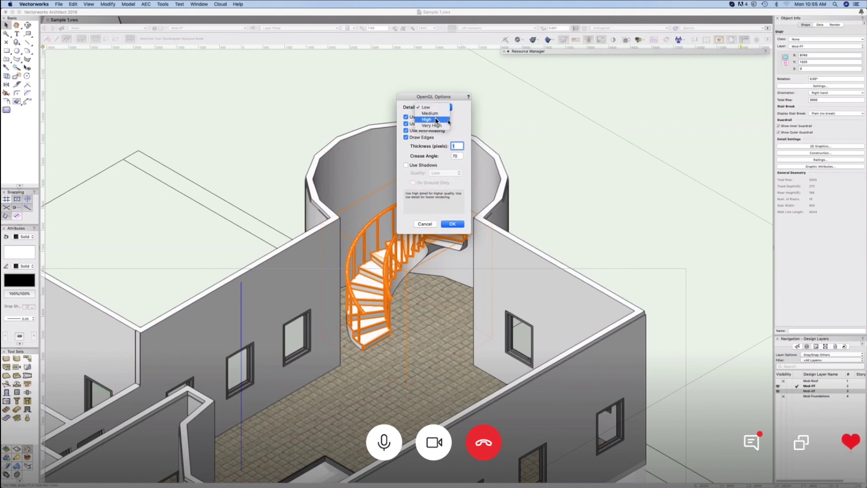
pyautogui.click(436, 120)
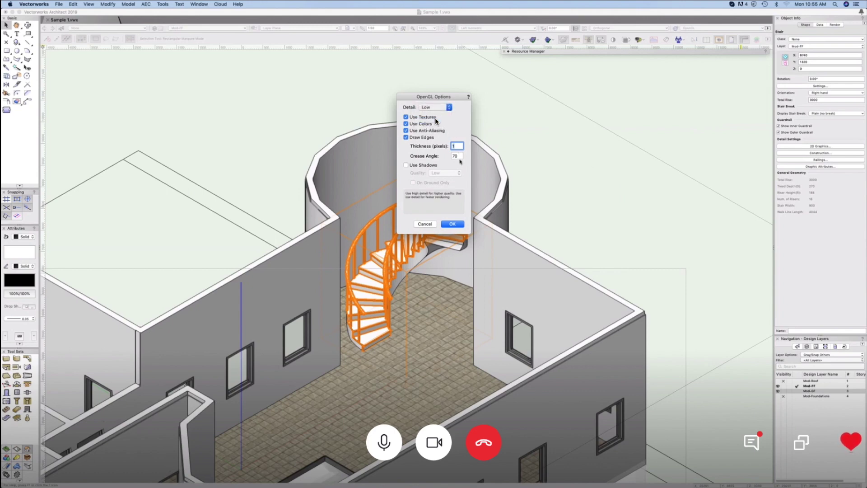
pyautogui.click(406, 165)
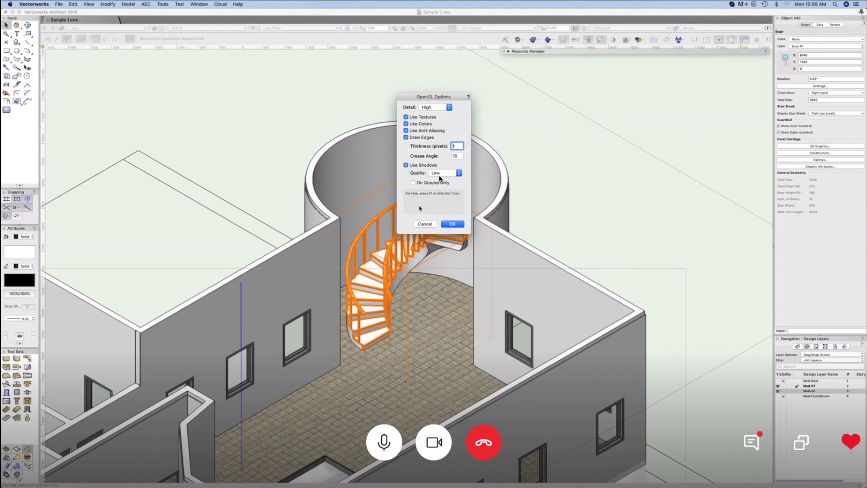
pyautogui.click(439, 176)
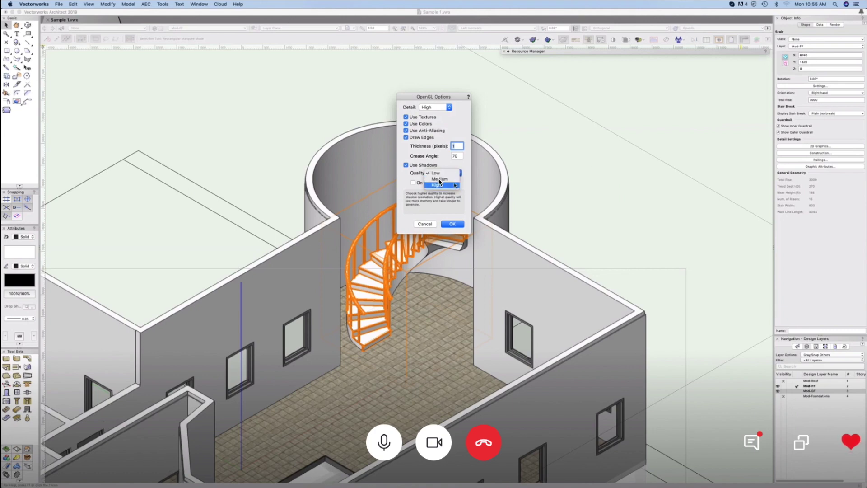
pyautogui.click(438, 185)
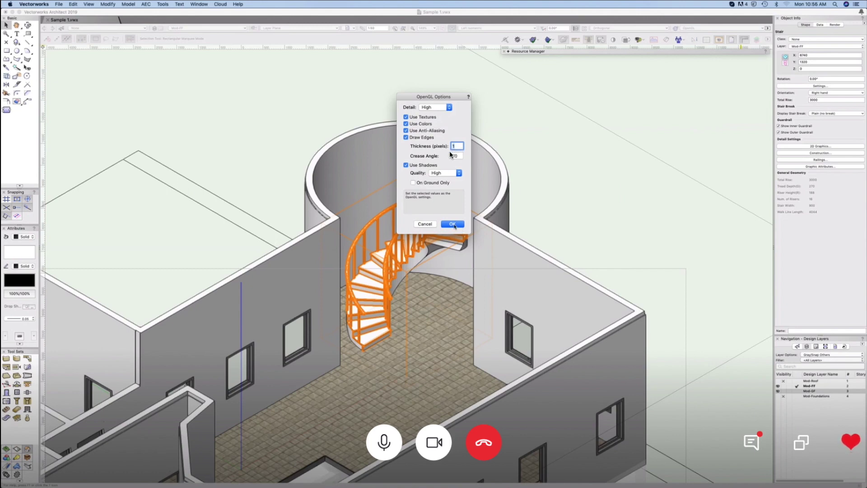
# Try edge thicknesses of 3 and 2 pixels and no edges, restore drawn edges at 1 pixel and apply the OpenGL options
pyautogui.write('3')
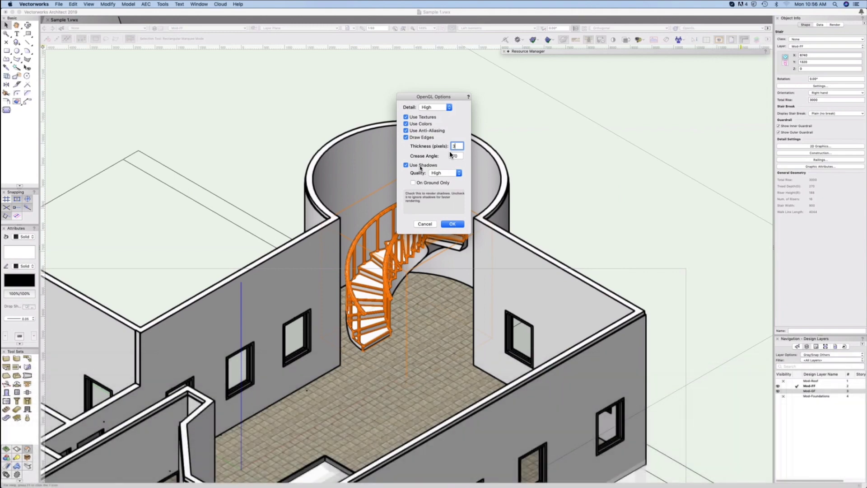
pyautogui.press('BackSpace')
pyautogui.write('2')
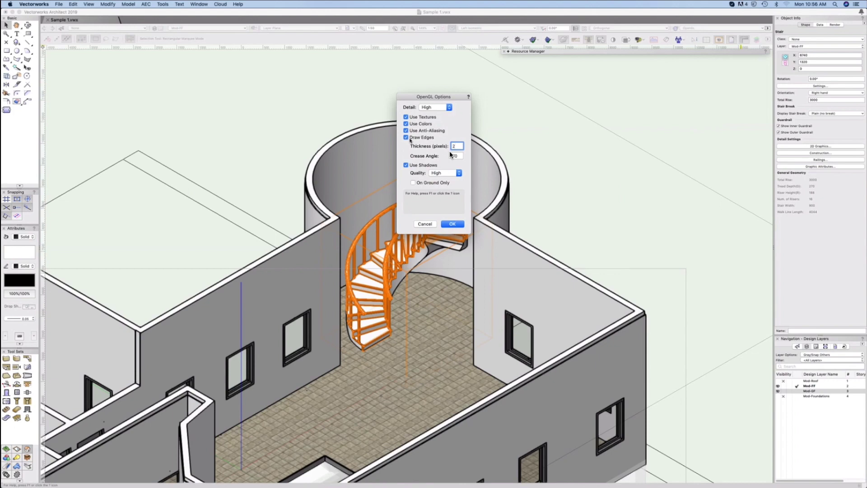
pyautogui.click(406, 137)
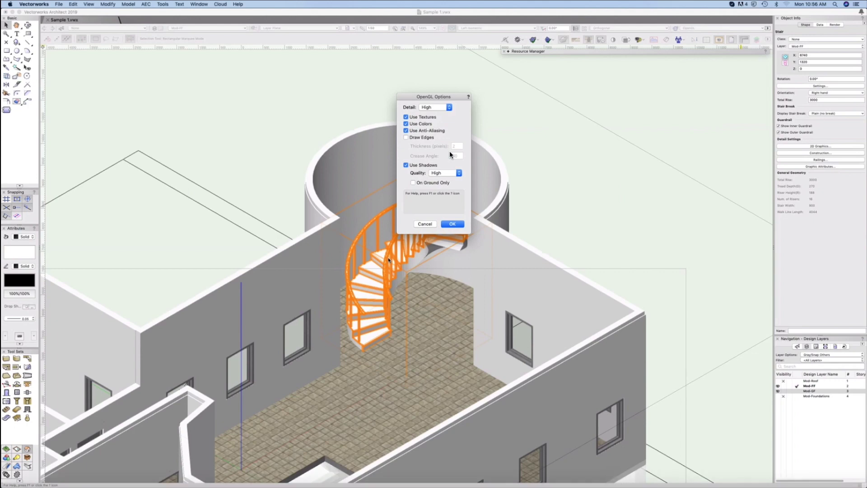
pyautogui.click(406, 138)
pyautogui.doubleClick(454, 146)
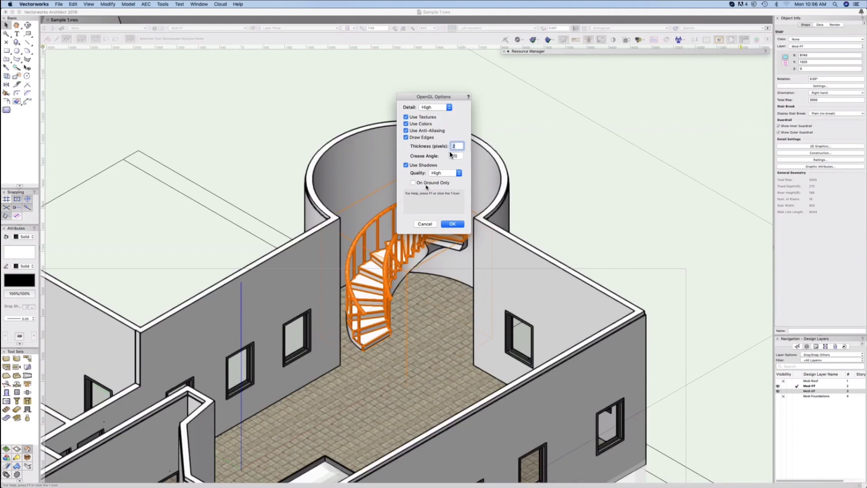
pyautogui.write('1')
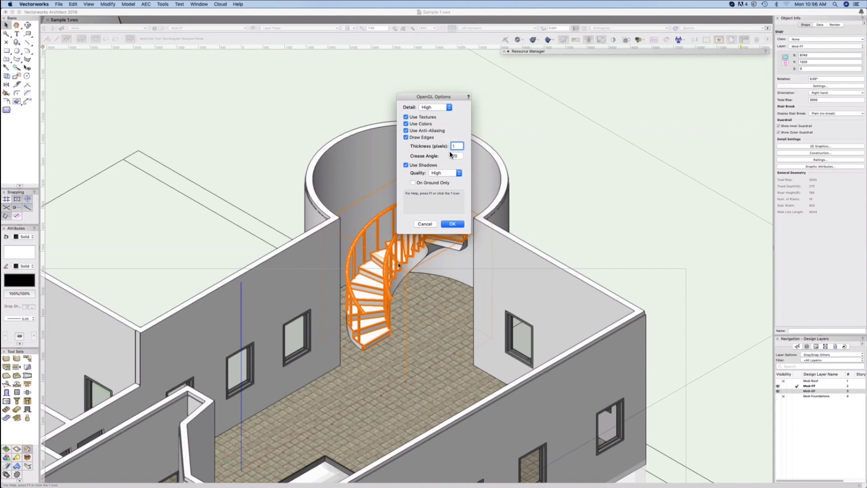
pyautogui.click(452, 224)
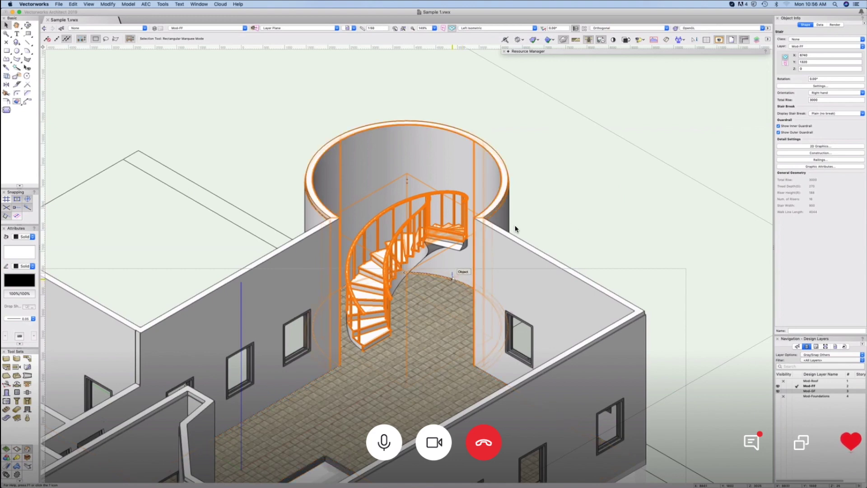
# Open the curved stair's settings and set its outside diameter to 2500 and inside diameter to 600
pyautogui.doubleClick(388, 269)
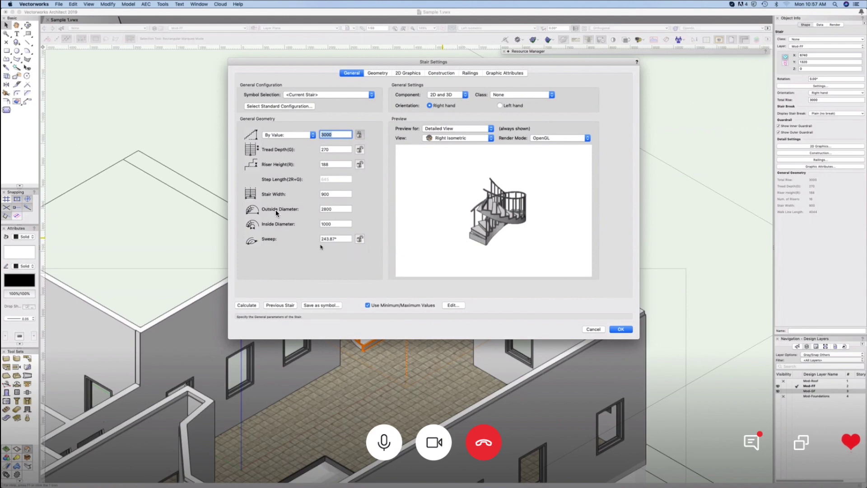
pyautogui.click(324, 208)
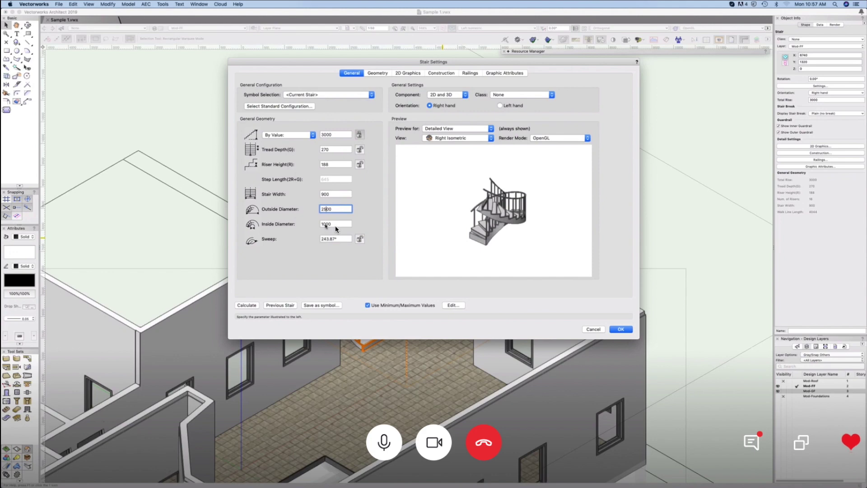
pyautogui.click(323, 224)
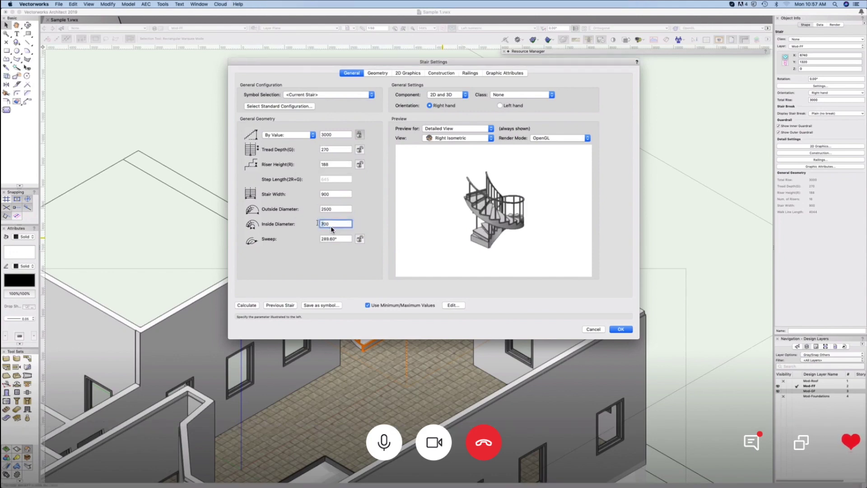
pyautogui.press('BackSpace')
pyautogui.write('6')
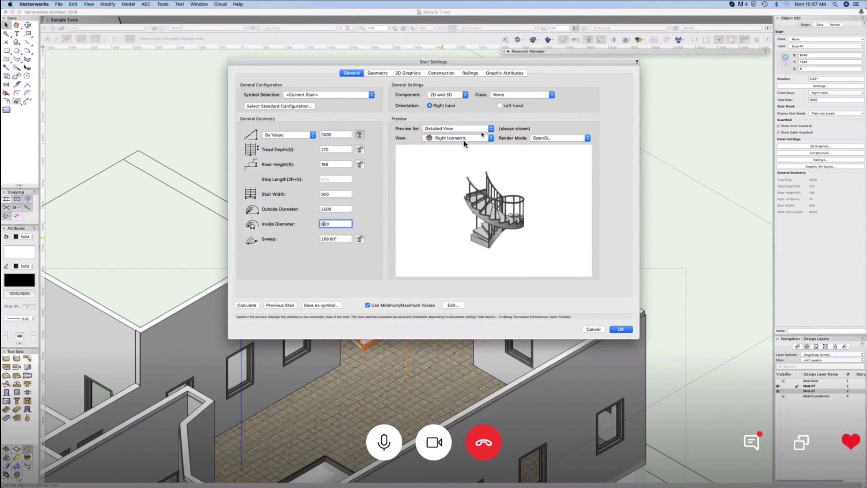
# Show the stair preview in Top/Plan view and set the outside diameter to 2400
pyautogui.click(492, 131)
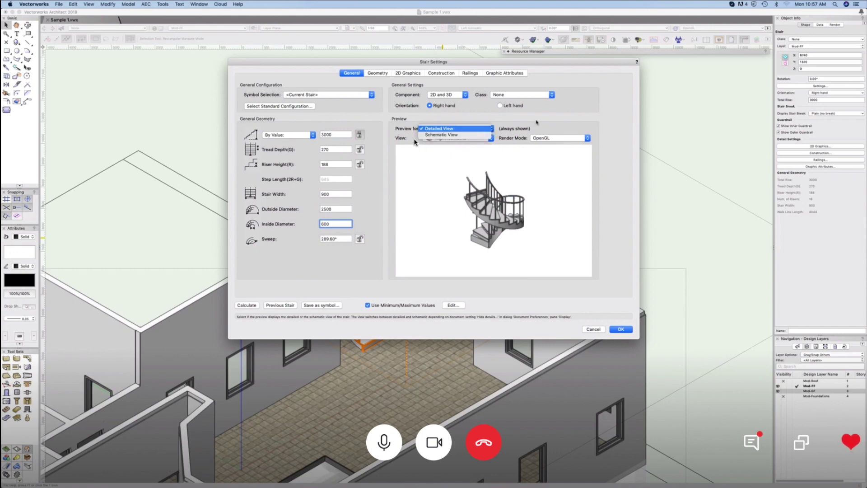
pyautogui.click(496, 151)
pyautogui.click(491, 139)
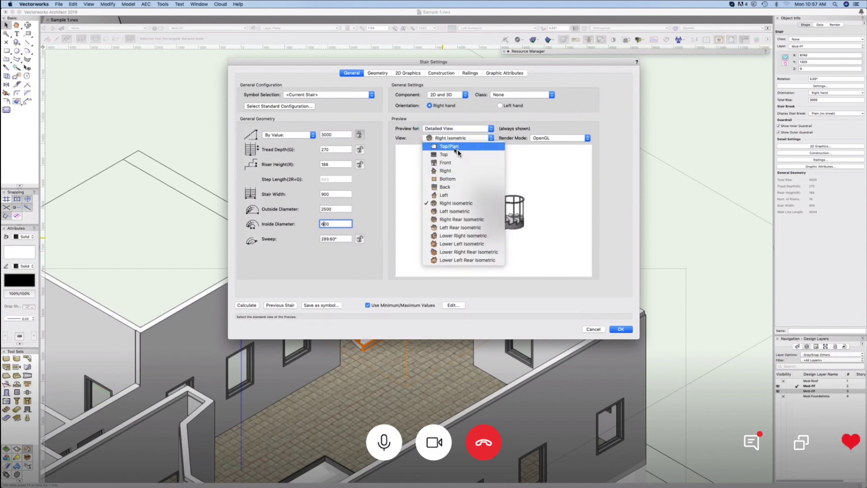
pyautogui.press('Escape')
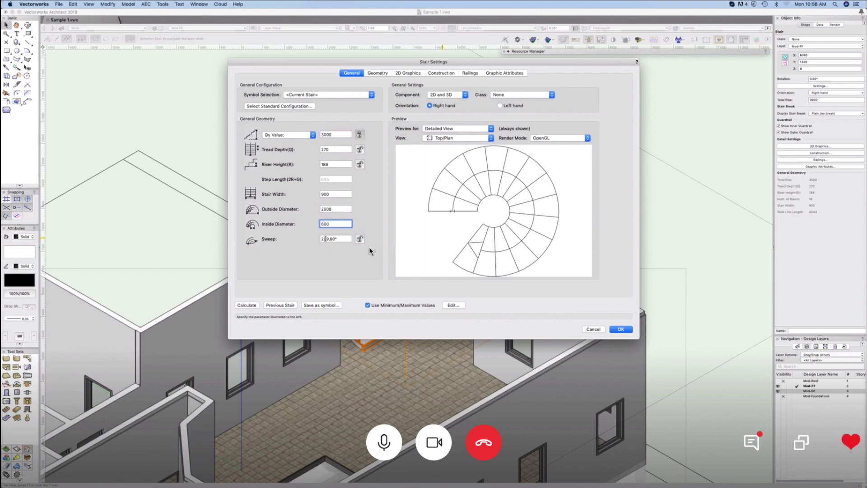
pyautogui.press('Tab')
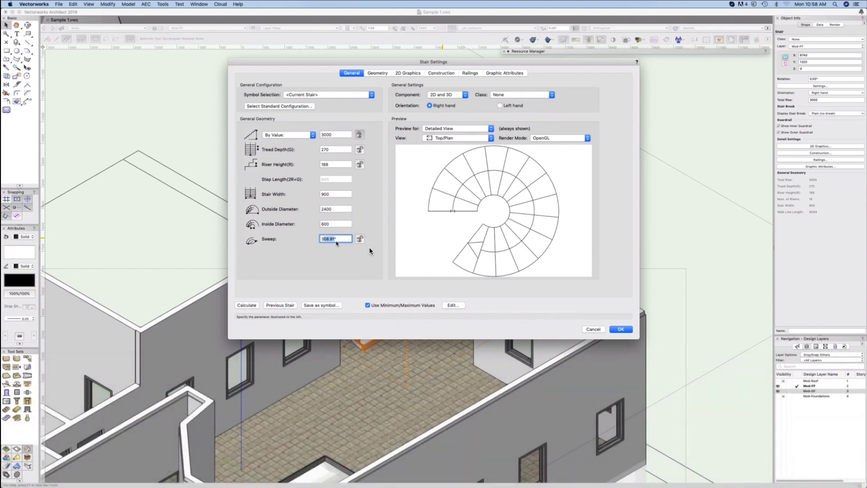
# Set the stair's sweep to 270°, accepting the option to allow a slightly smaller minimum tread depth
pyautogui.click(335, 239)
pyautogui.doubleClick(334, 239)
pyautogui.write('270')
pyautogui.doubleClick(342, 223)
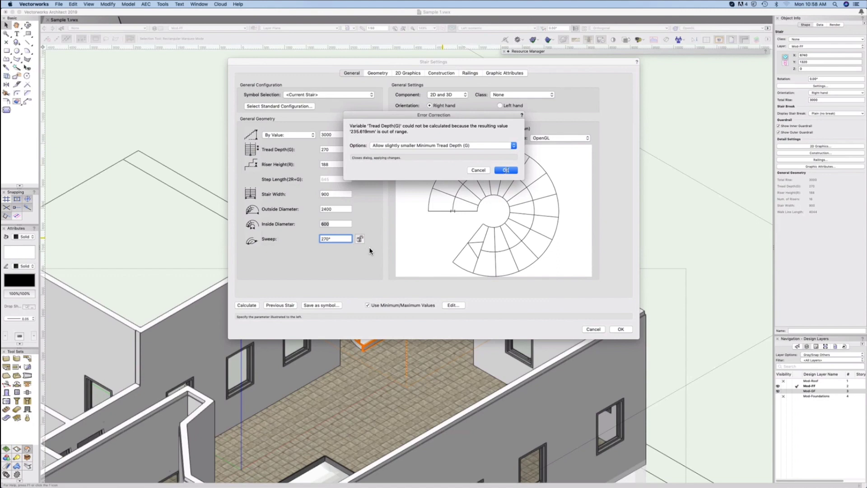
pyautogui.click(506, 170)
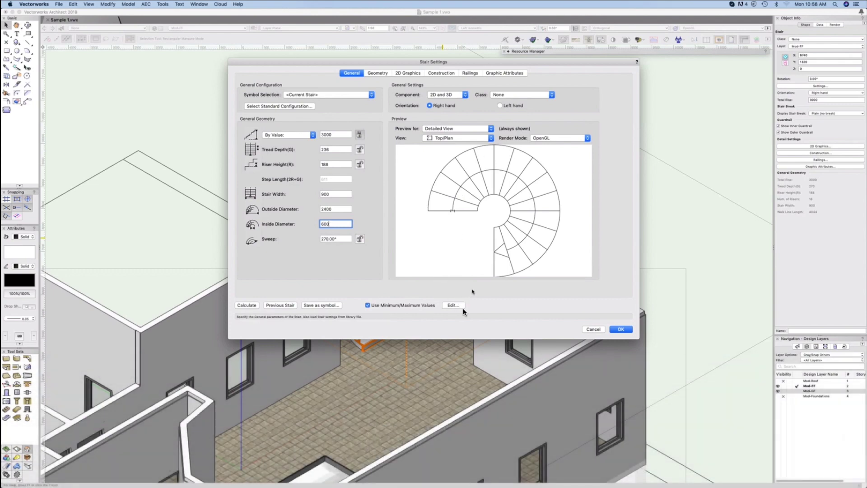
# Set the maximum angle to 42° in the stair's minimum/maximum values
pyautogui.click(463, 308)
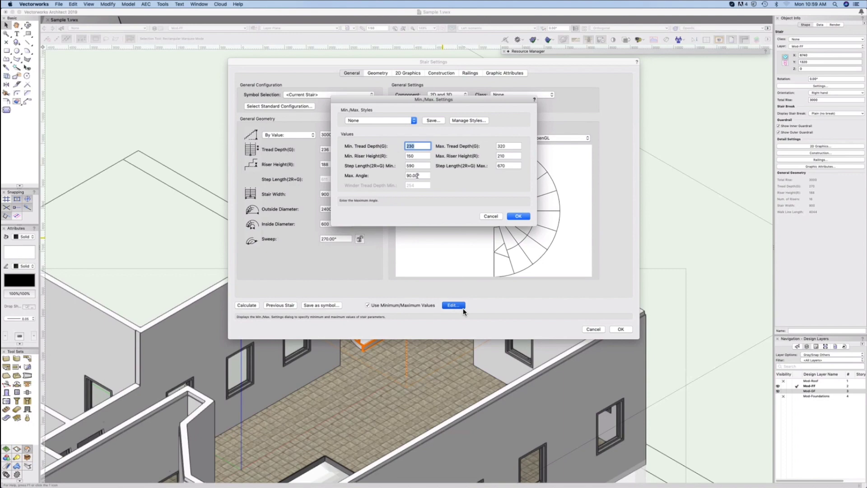
pyautogui.click(417, 176)
pyautogui.write('42')
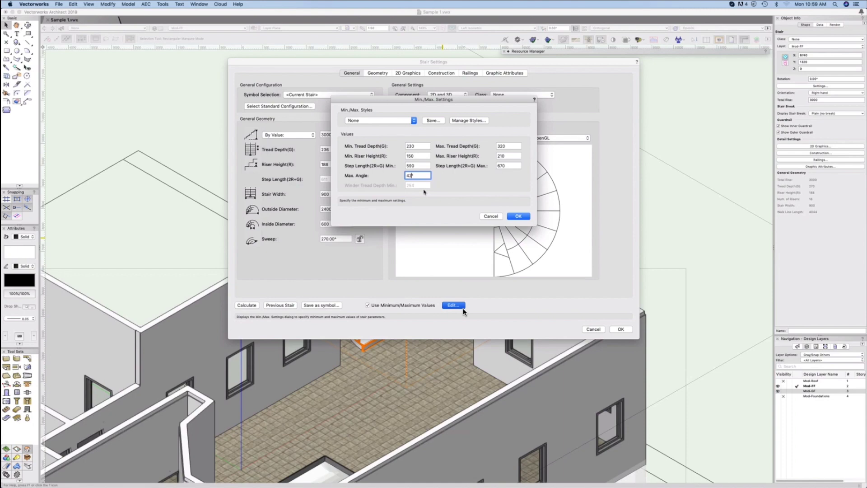
pyautogui.click(426, 165)
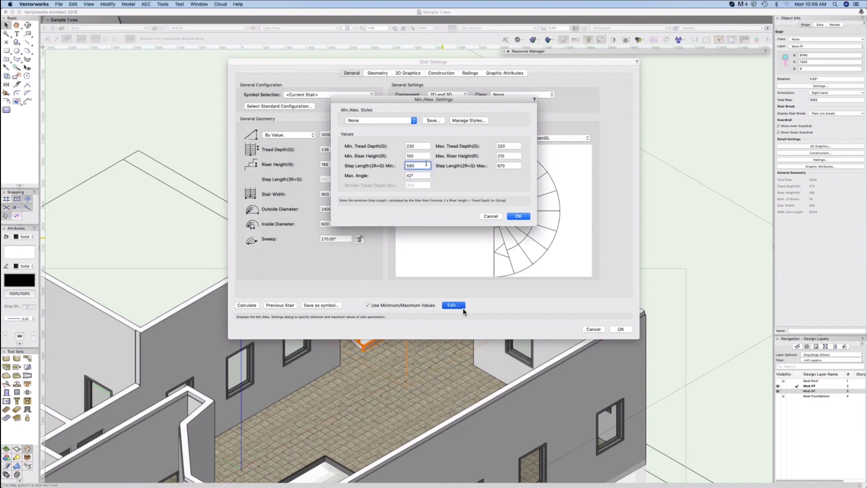
pyautogui.click(519, 216)
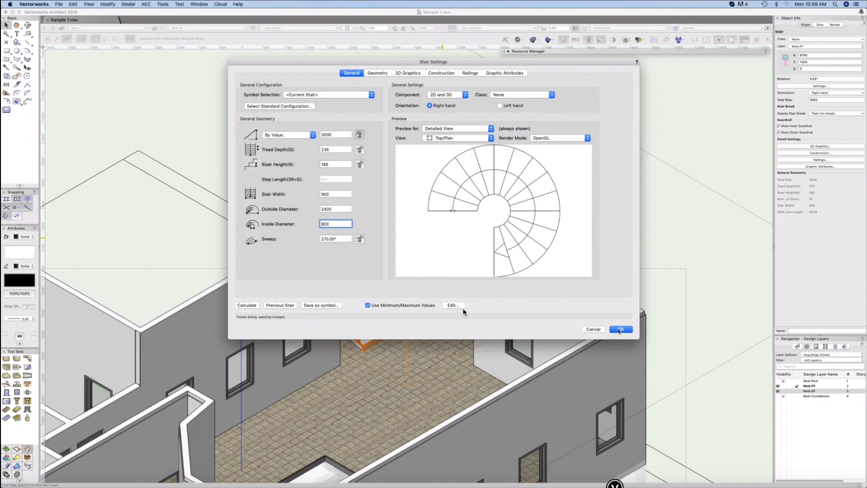
pyautogui.click(619, 330)
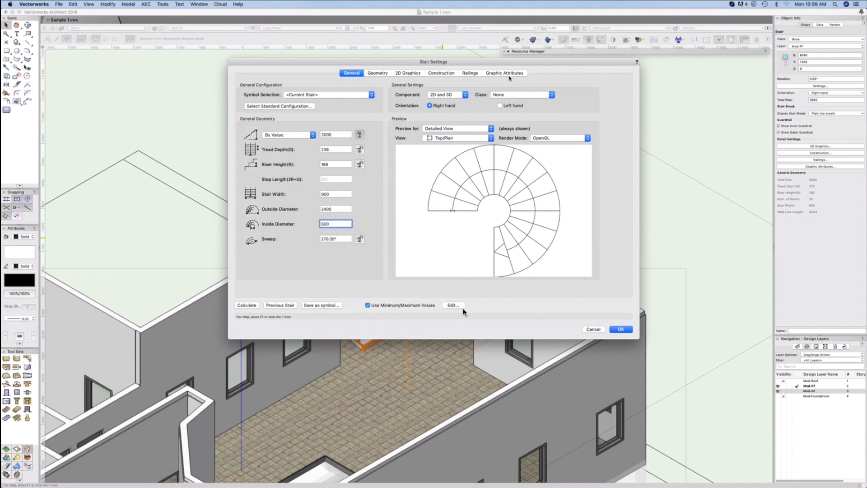
# In the stair's geometry settings, set the number of risers to 17
pyautogui.click(506, 74)
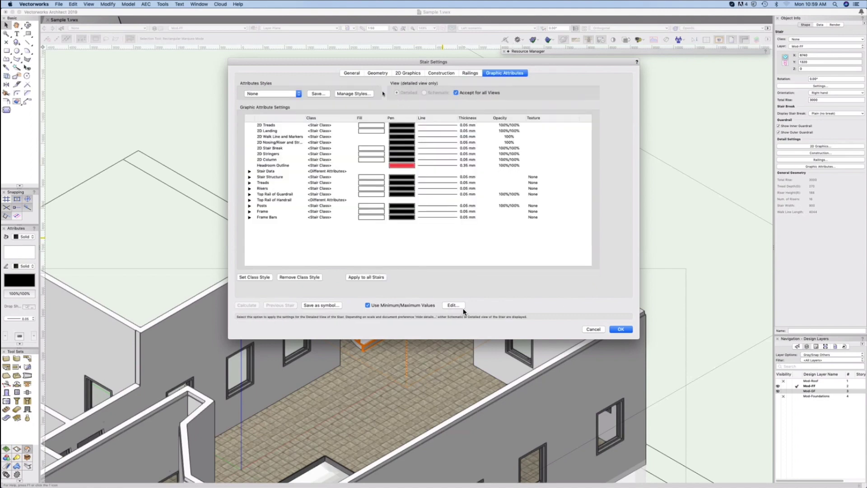
pyautogui.click(377, 74)
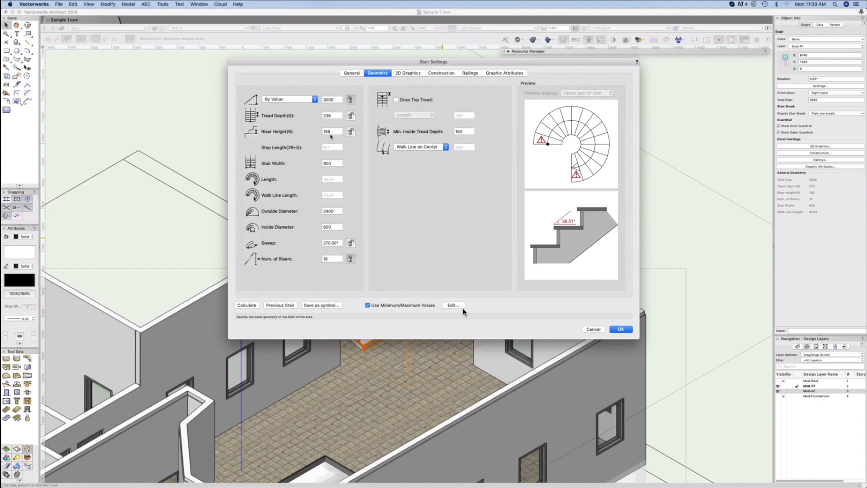
pyautogui.click(331, 132)
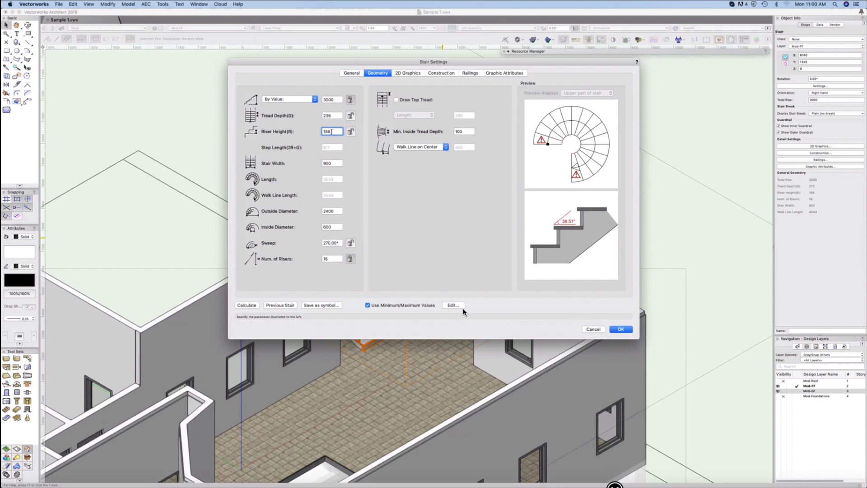
pyautogui.click(328, 259)
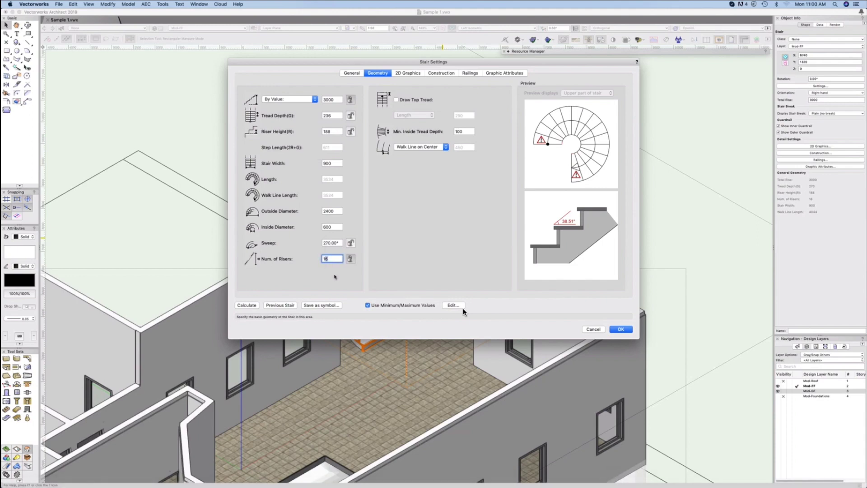
pyautogui.write('17')
pyautogui.click(340, 131)
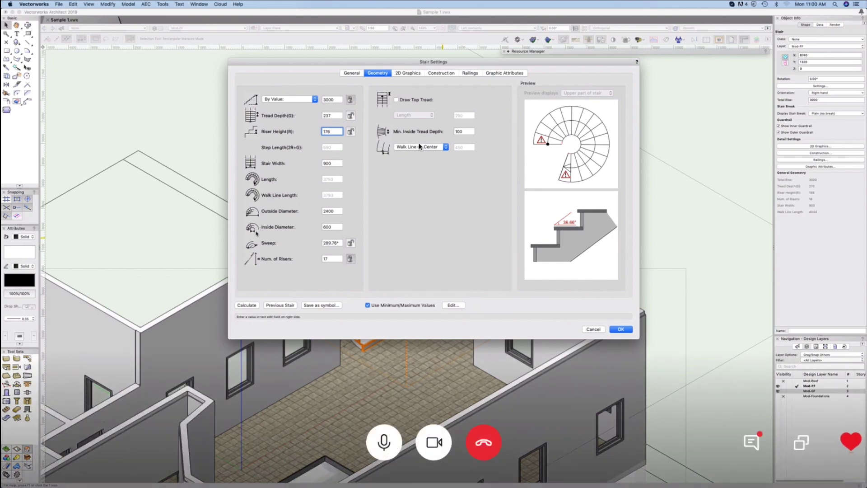
# Set the stair's minimum inside tread depth to 150 and apply the stair settings
pyautogui.click(464, 132)
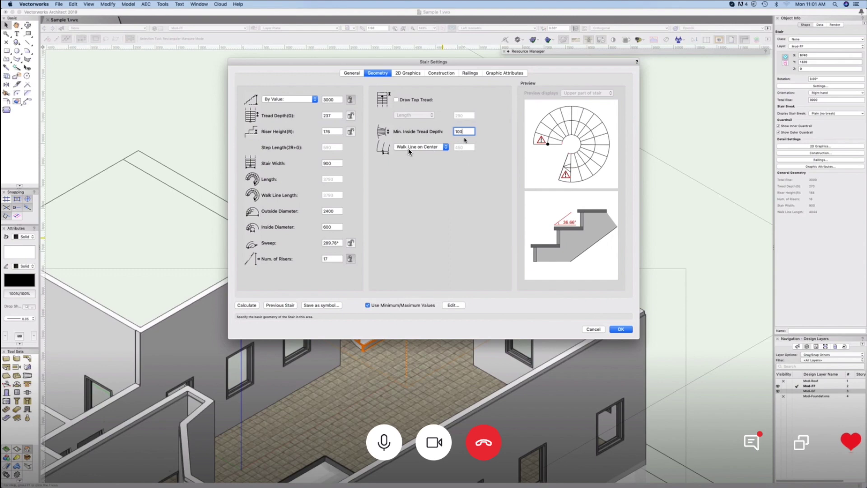
pyautogui.moveTo(463, 131); pyautogui.dragTo(457, 132)
pyautogui.write('50')
pyautogui.click(620, 328)
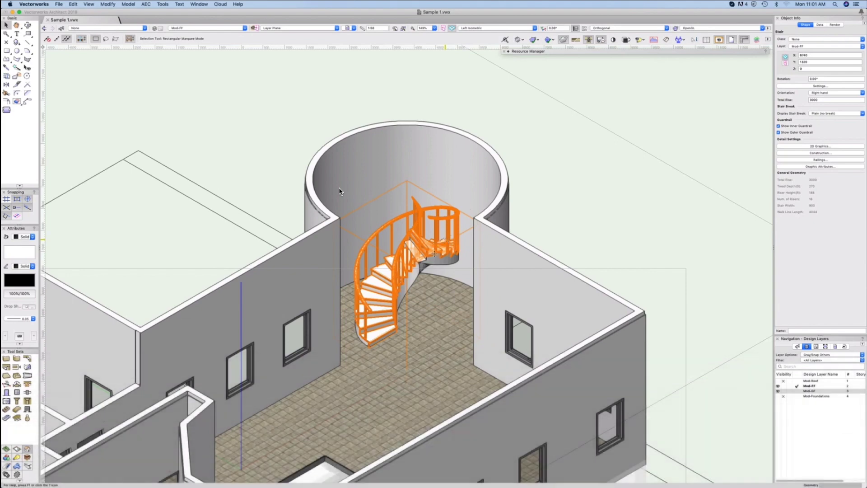
# Turn on riser numbers in the lower-floor stair data of the curved stair's 2D graphics
pyautogui.doubleClick(432, 254)
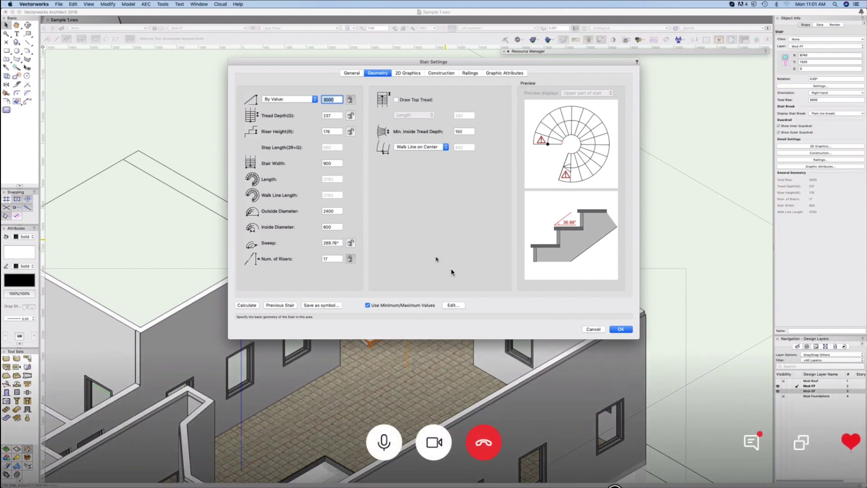
pyautogui.click(403, 74)
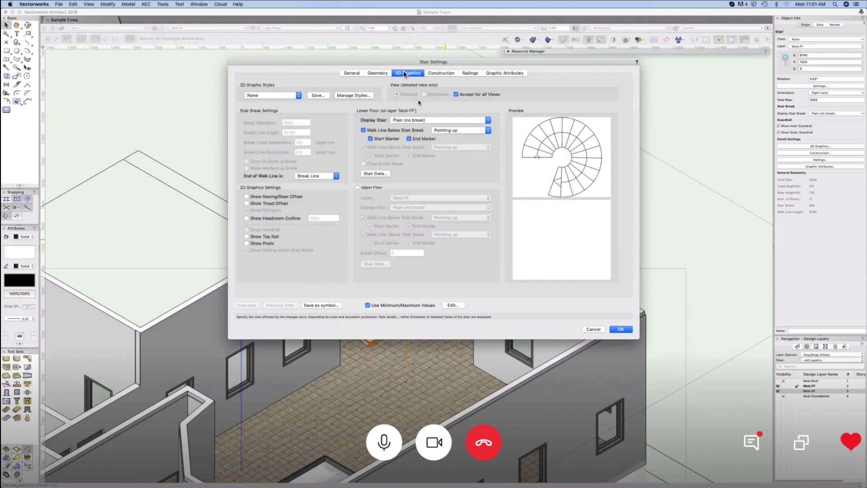
pyautogui.click(381, 175)
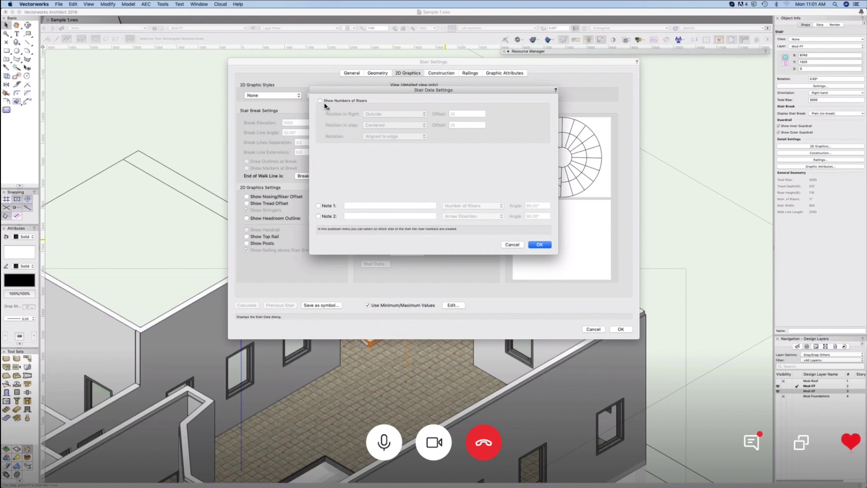
pyautogui.click(333, 104)
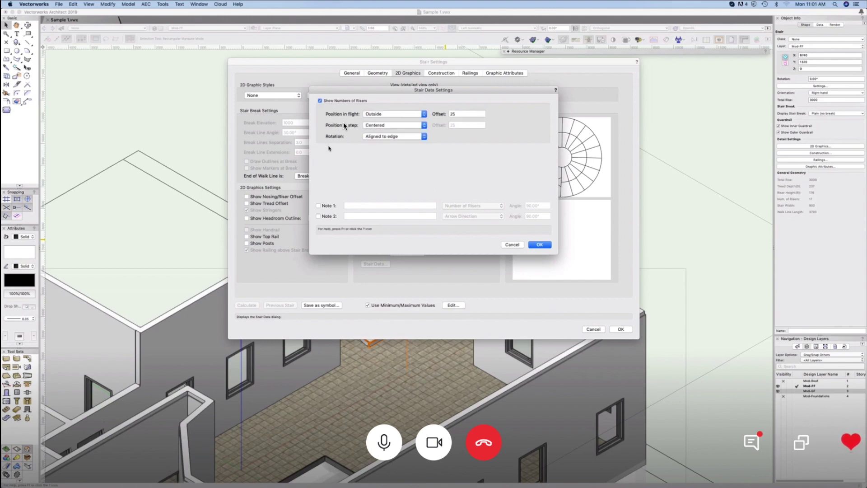
pyautogui.click(536, 243)
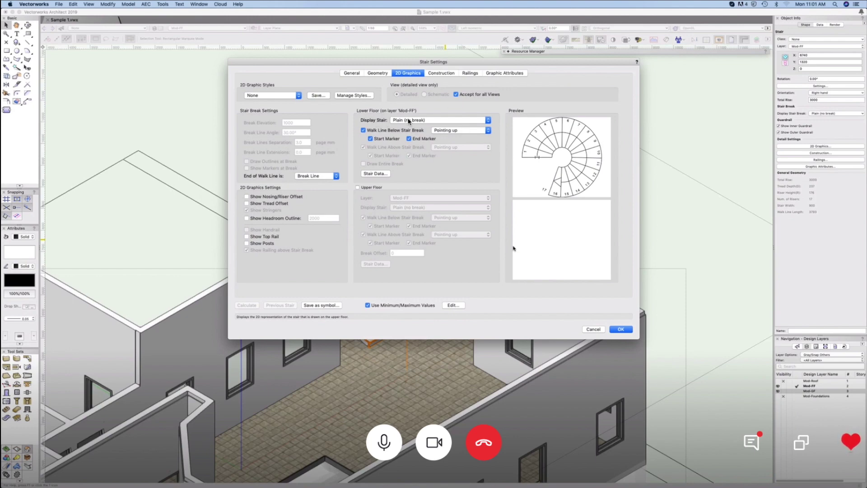
# Set the lower-floor stair display to Break, Dashed Above with a break elevation of 1500
pyautogui.click(451, 121)
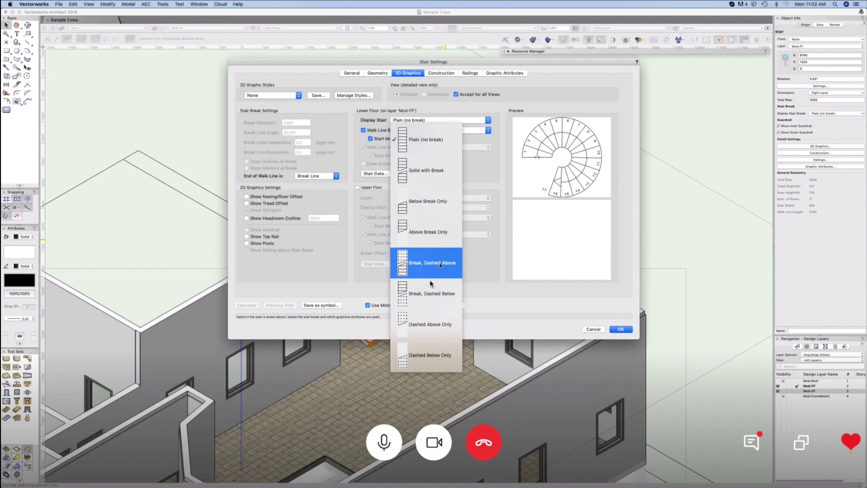
pyautogui.press('Escape')
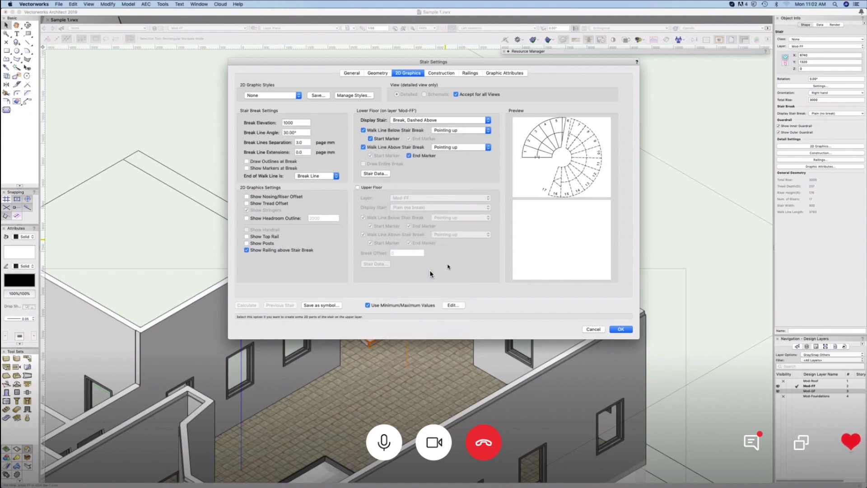
pyautogui.click(290, 124)
pyautogui.doubleClick(289, 125)
pyautogui.write('1500')
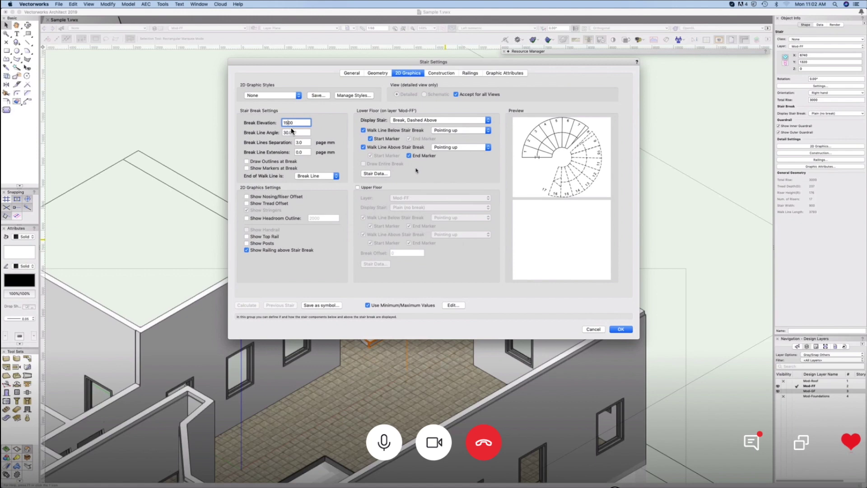
# Show the top rail in the stair's 2D graphics and leave the posts hidden
pyautogui.click(248, 243)
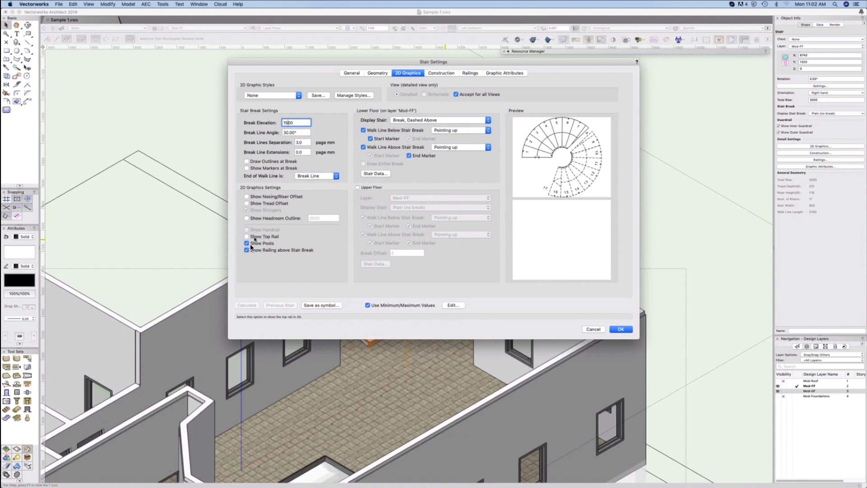
pyautogui.click(246, 236)
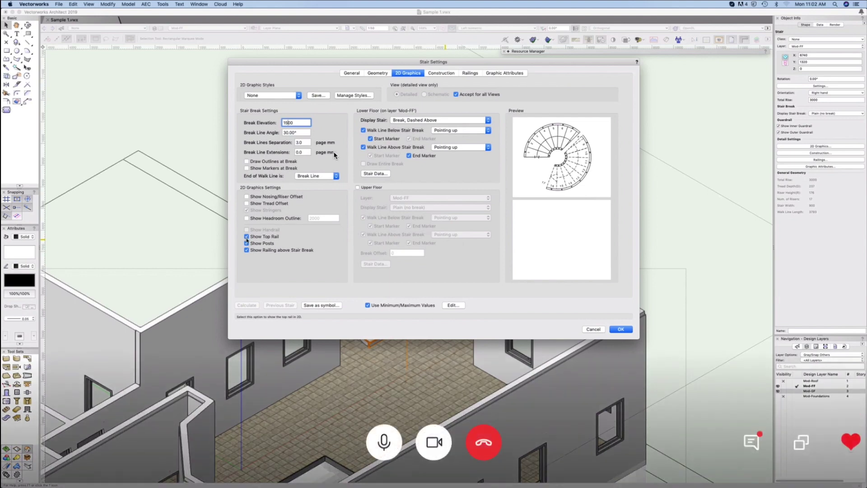
pyautogui.click(247, 243)
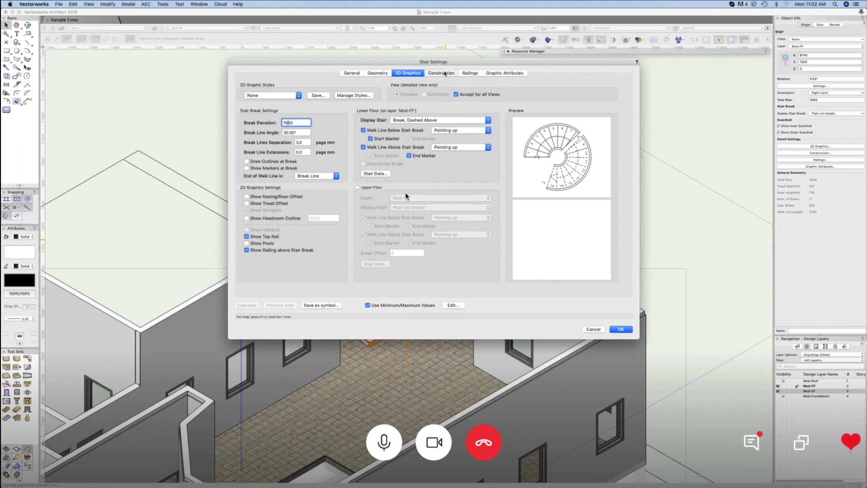
# Set the stair's construction configuration to Concrete Stair, apply the settings and create a backup copy of the document
pyautogui.click(443, 73)
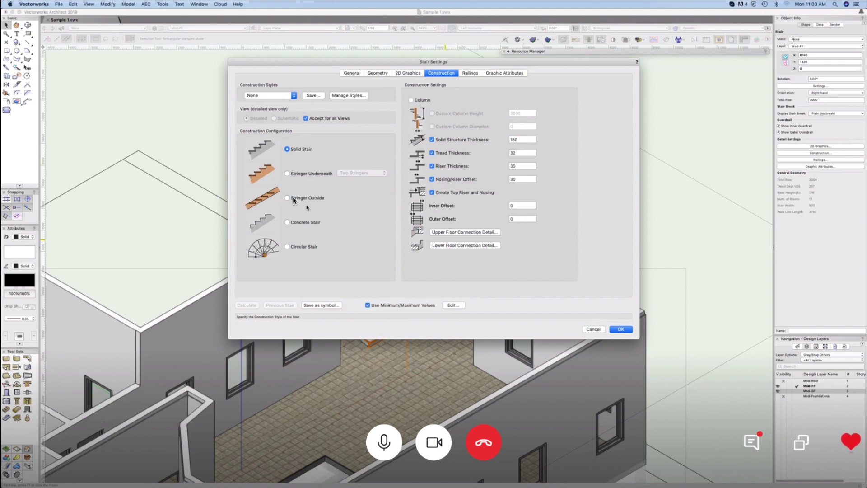
pyautogui.click(287, 222)
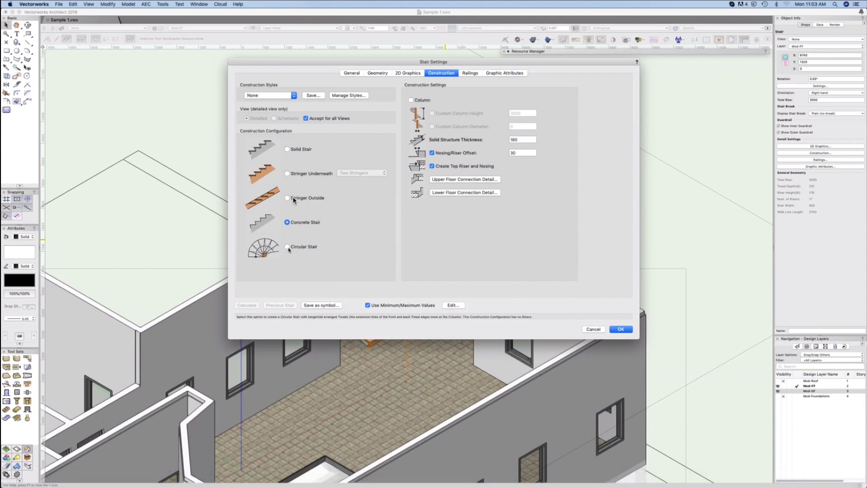
pyautogui.click(288, 247)
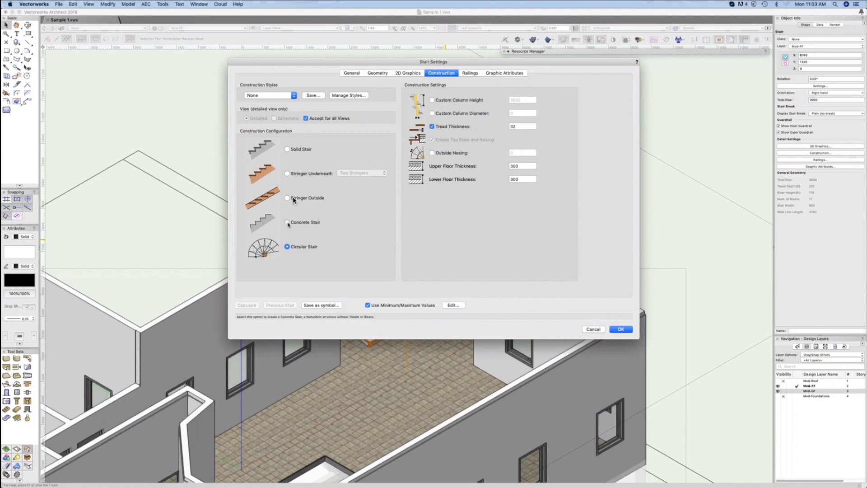
pyautogui.click(287, 222)
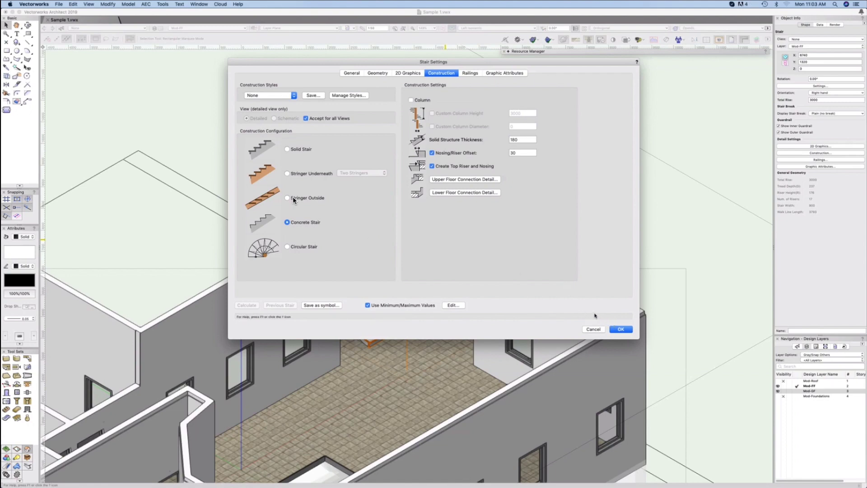
pyautogui.click(618, 329)
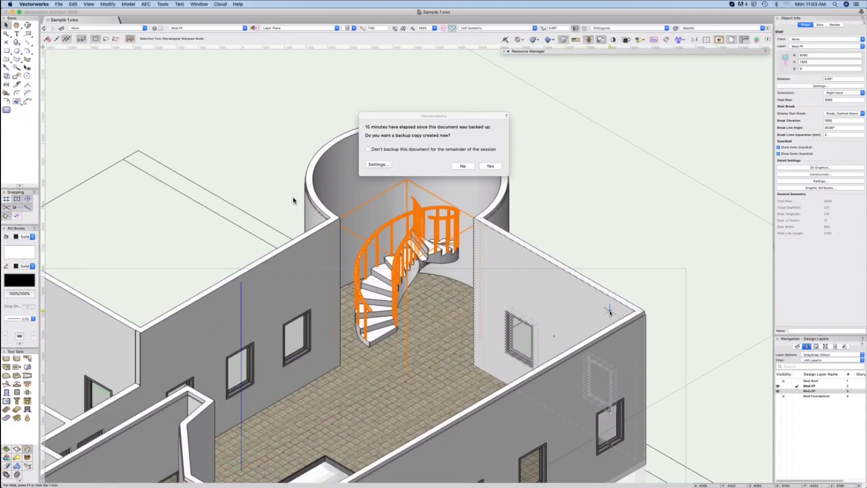
pyautogui.click(490, 166)
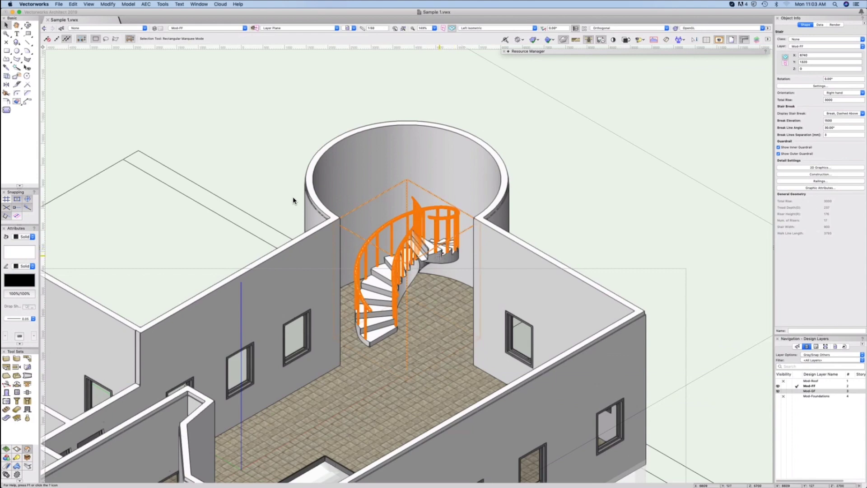
# Open the graphic attributes of the top face of the curved stair's 3D treads
pyautogui.doubleClick(439, 256)
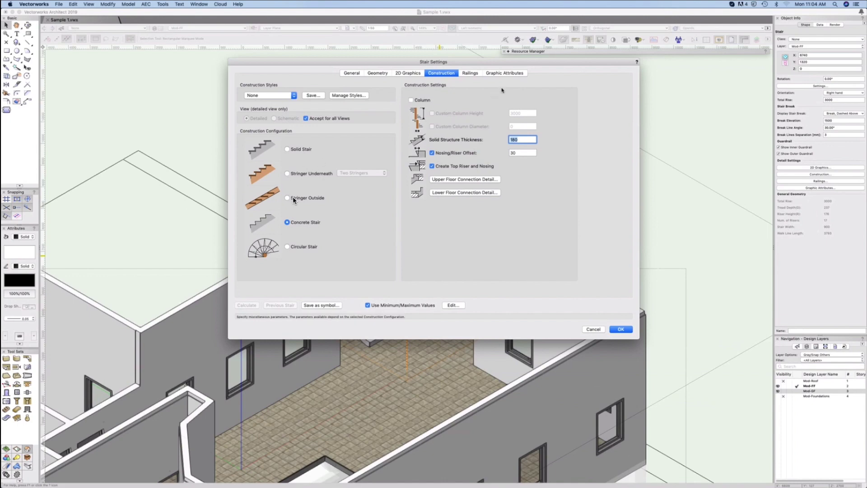
pyautogui.click(505, 73)
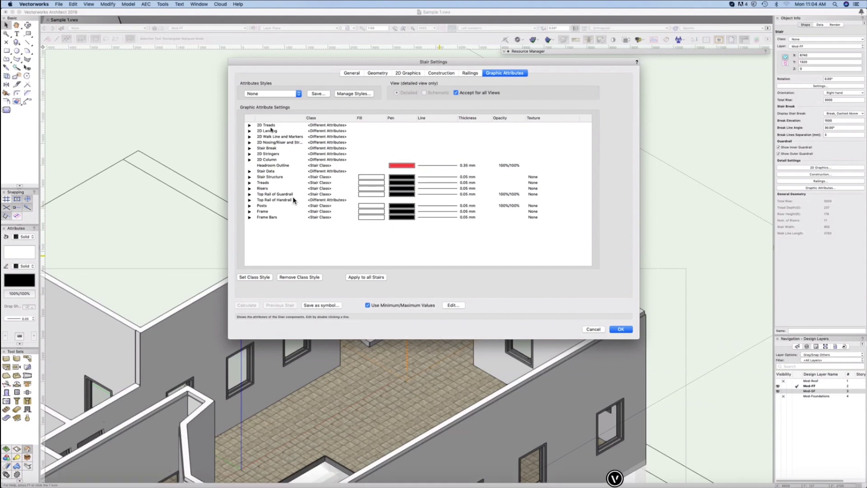
pyautogui.click(256, 125)
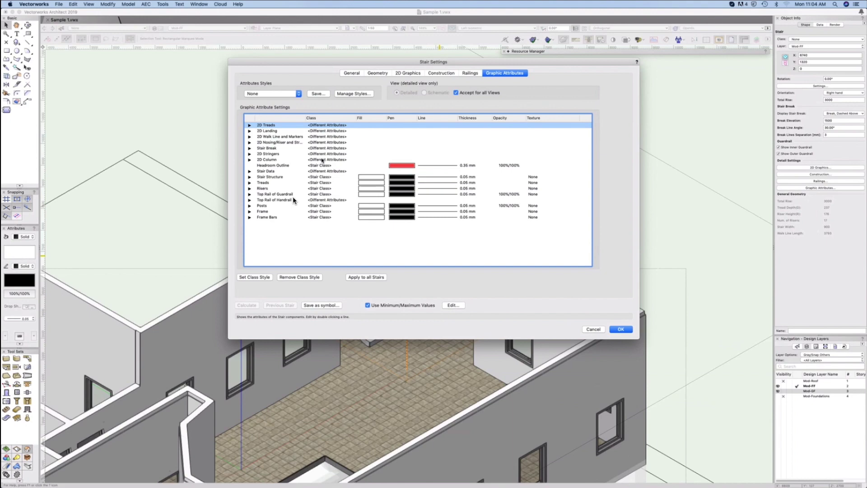
pyautogui.click(251, 184)
pyautogui.click(249, 182)
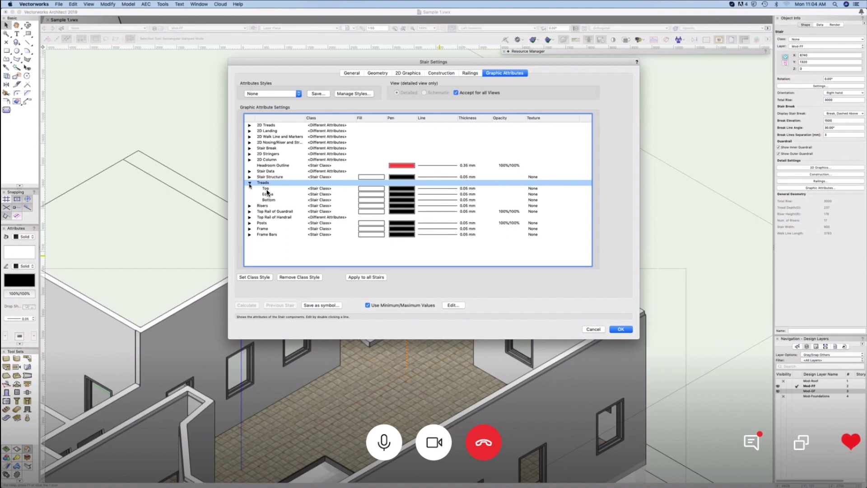
pyautogui.doubleClick(267, 190)
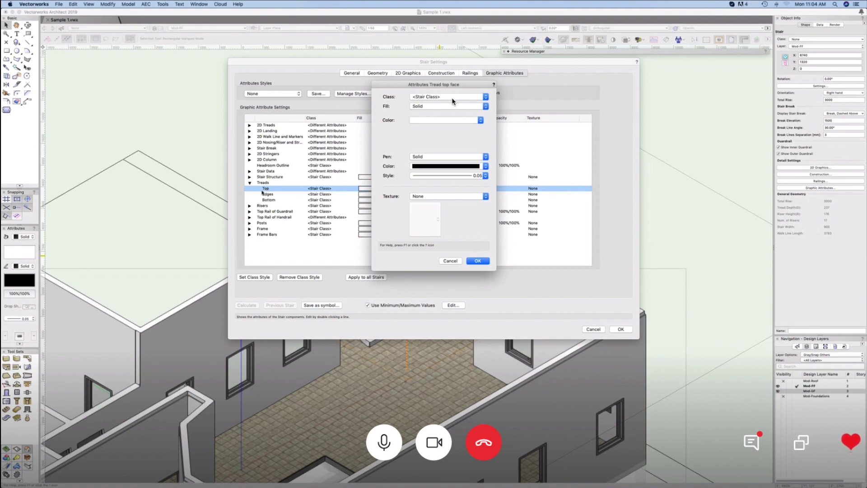
# Create a new class named Stair-tread for the tread top face, with its properties opened for editing after creation
pyautogui.click(486, 97)
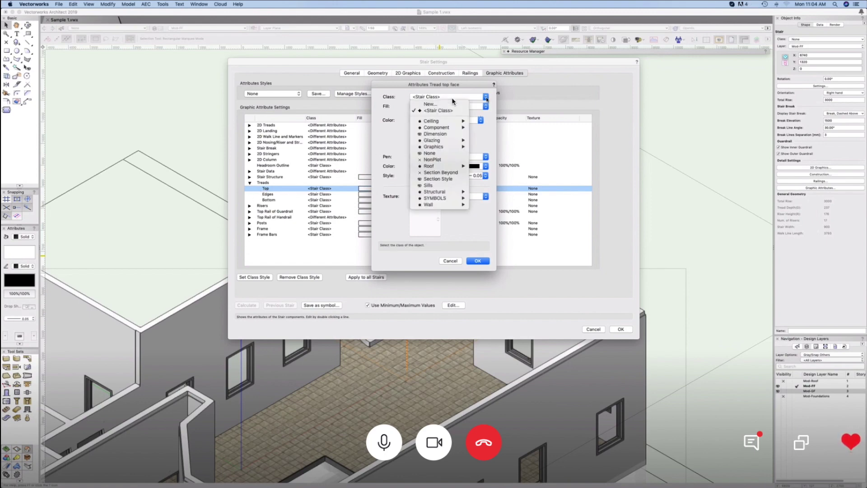
pyautogui.click(452, 103)
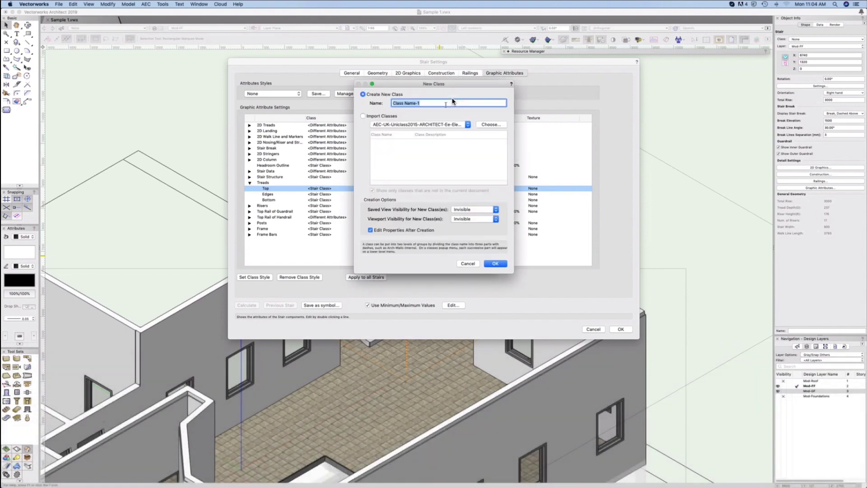
pyautogui.write('Stair-tread')
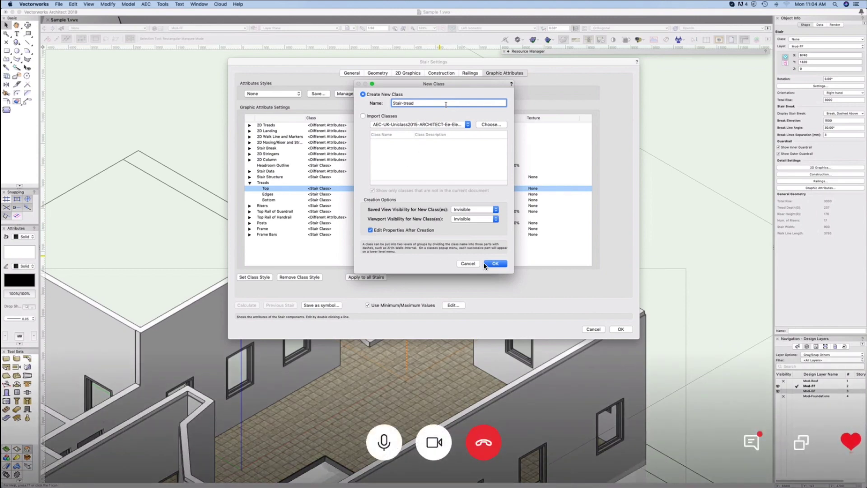
pyautogui.click(372, 117)
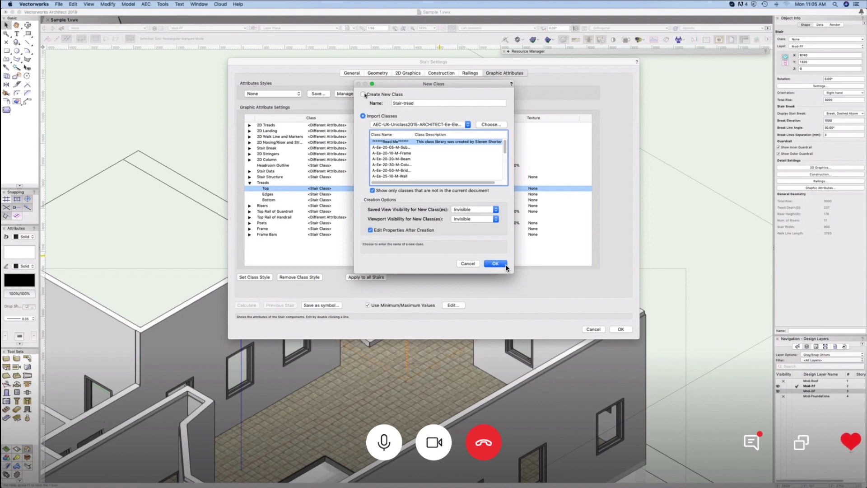
pyautogui.click(363, 94)
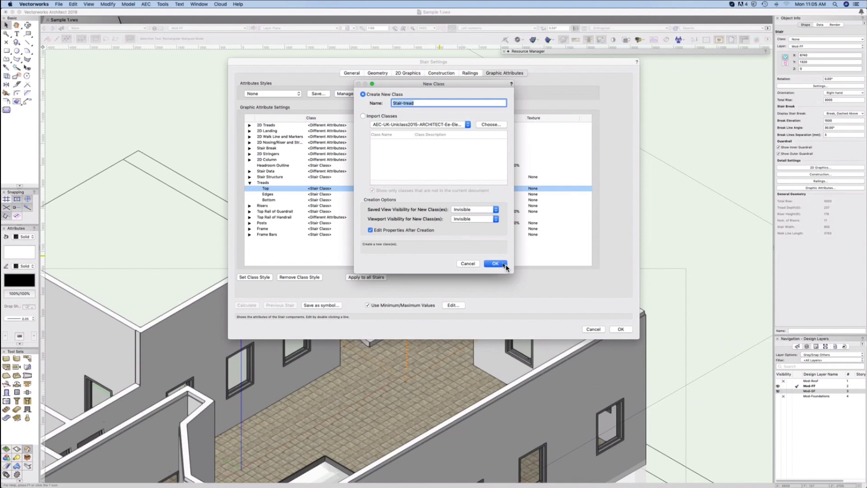
pyautogui.click(496, 264)
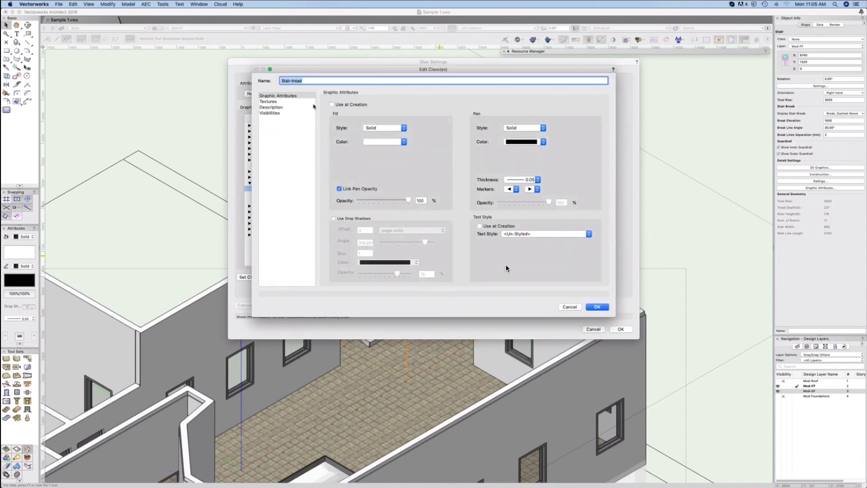
# Set the Stair-tread class to use its attributes at creation and enable its object and component texture
pyautogui.click(332, 104)
pyautogui.click(271, 101)
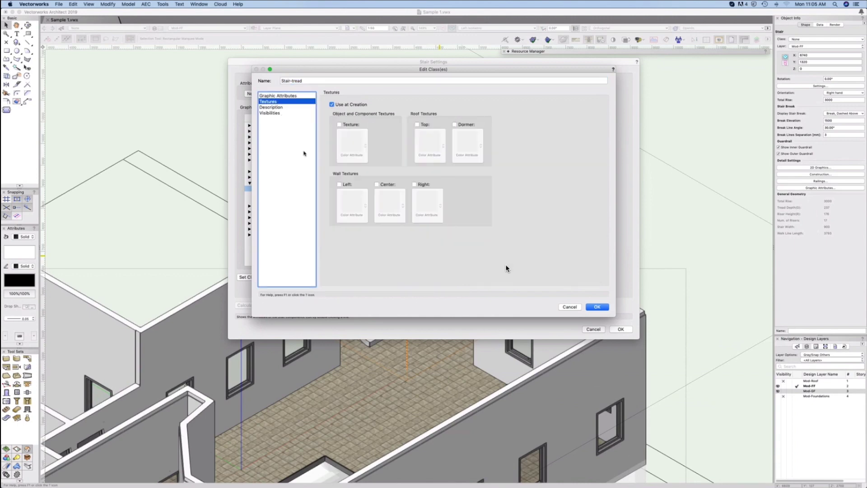
pyautogui.click(339, 126)
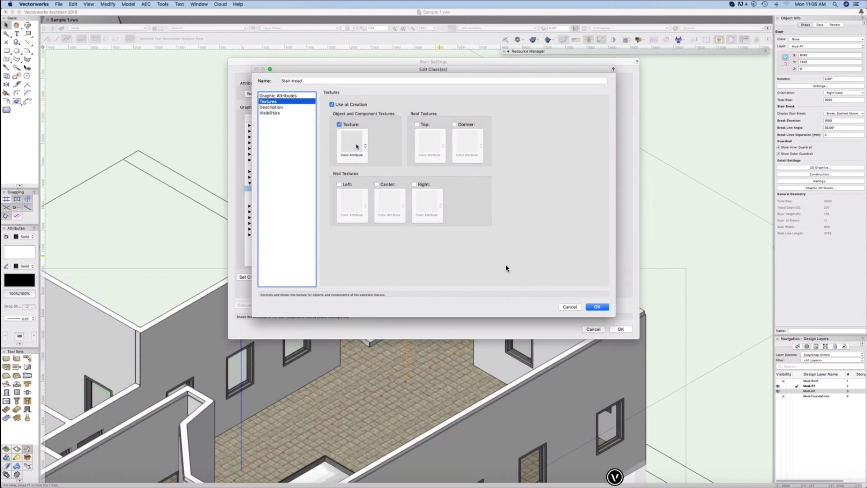
# Search the texture libraries for wood to find a texture for the Stair-tread class
pyautogui.click(357, 146)
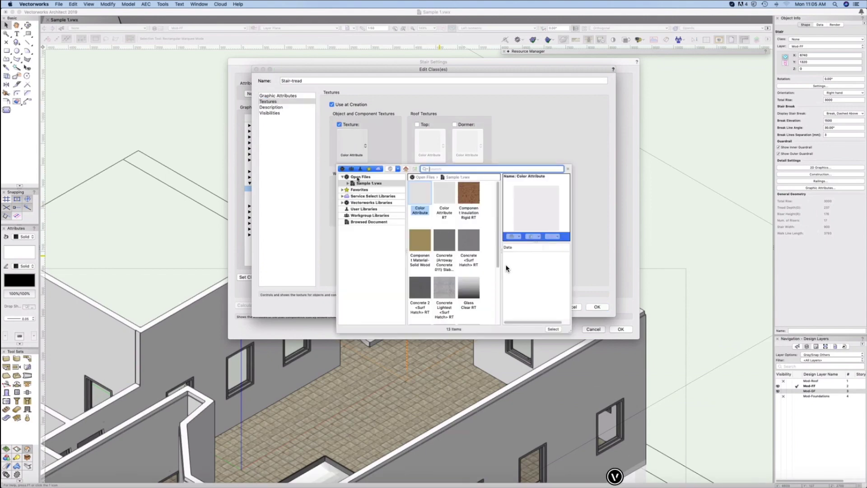
pyautogui.click(430, 168)
pyautogui.write('wood')
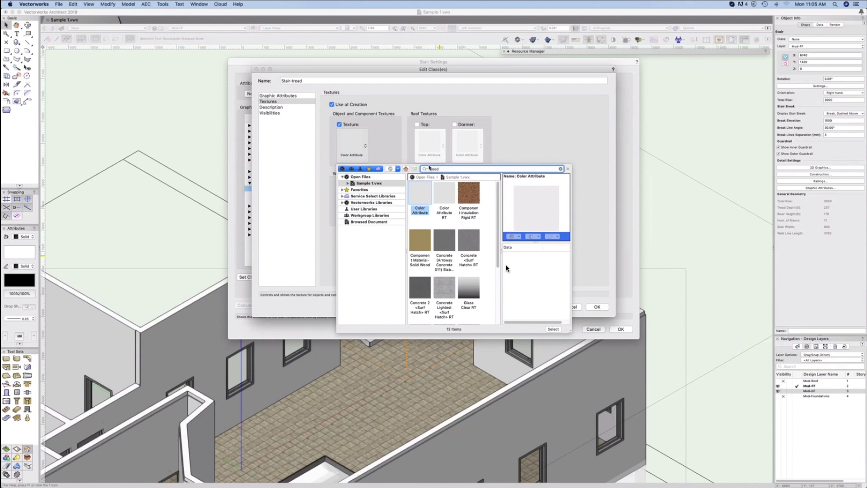
pyautogui.write(' finish')
pyautogui.press('Return')
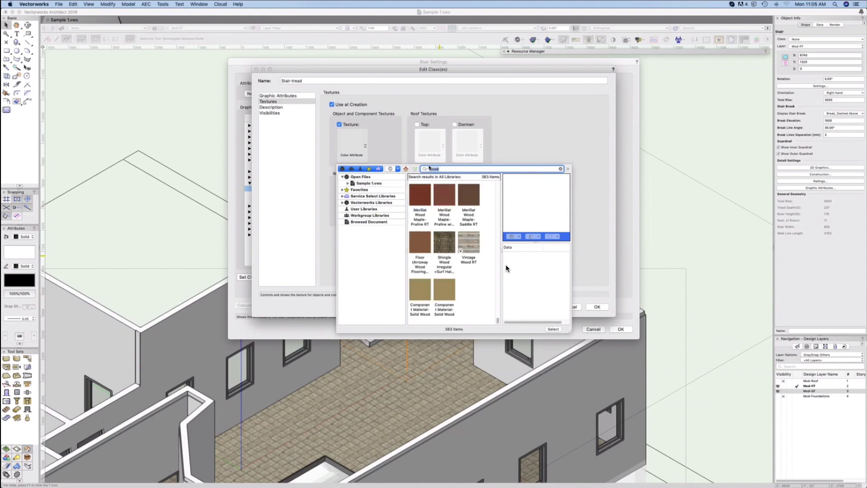
# Search the textures for oak, assign Wood Arcitex Oak 10 c RT to the Stair-tread class and save the class
pyautogui.write('w')
pyautogui.write('ak')
pyautogui.press('Return')
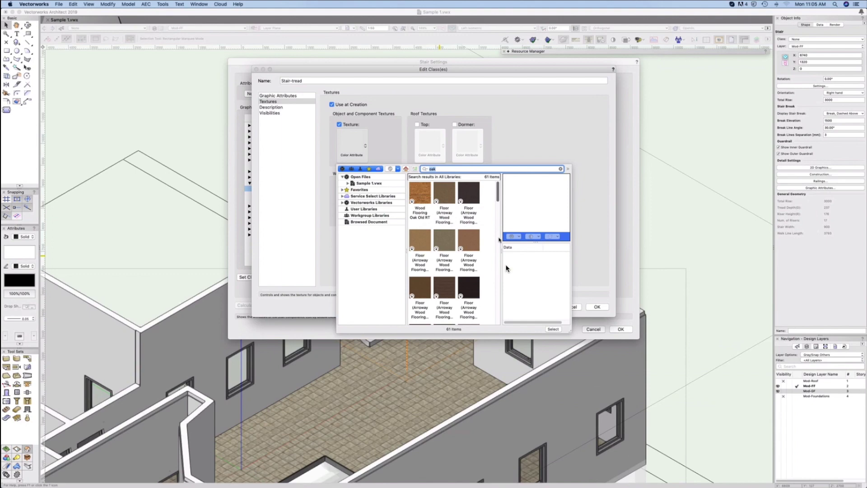
pyautogui.moveTo(498, 194); pyautogui.dragTo(500, 261)
pyautogui.scroll(-1, 505, 268)
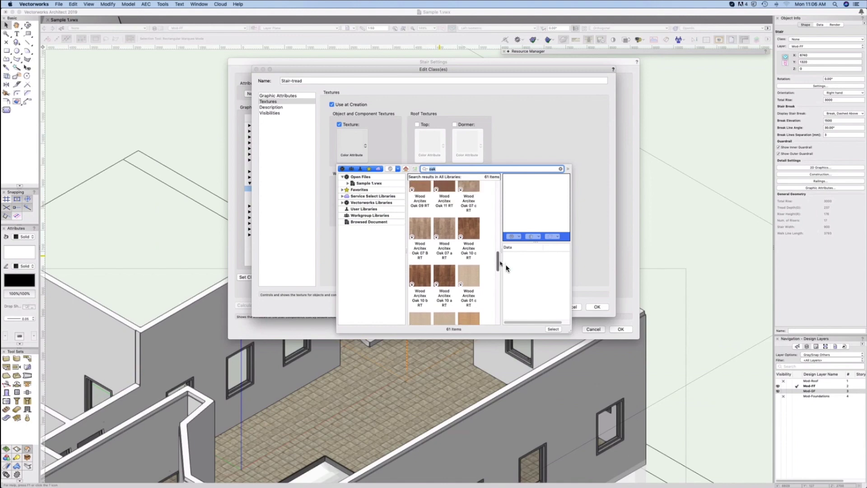
pyautogui.click(471, 235)
pyautogui.doubleClick(471, 236)
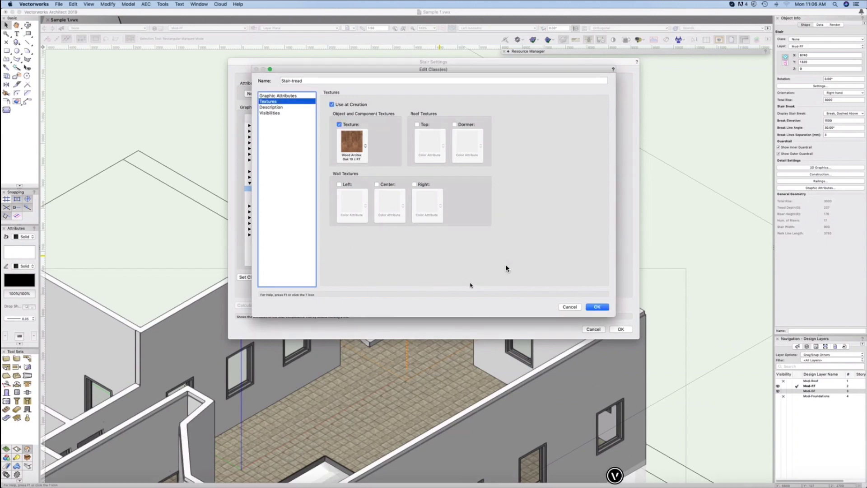
pyautogui.click(604, 307)
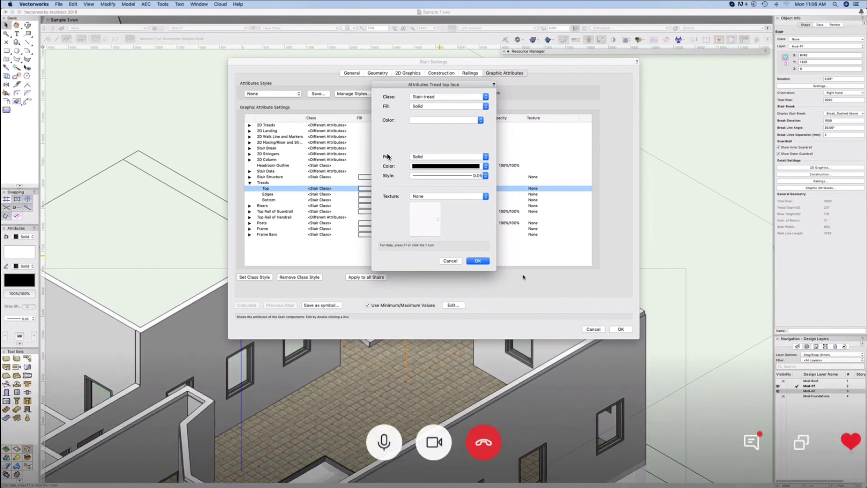
# Set the tread top face's texture to Class Style and accept its attributes
pyautogui.click(430, 199)
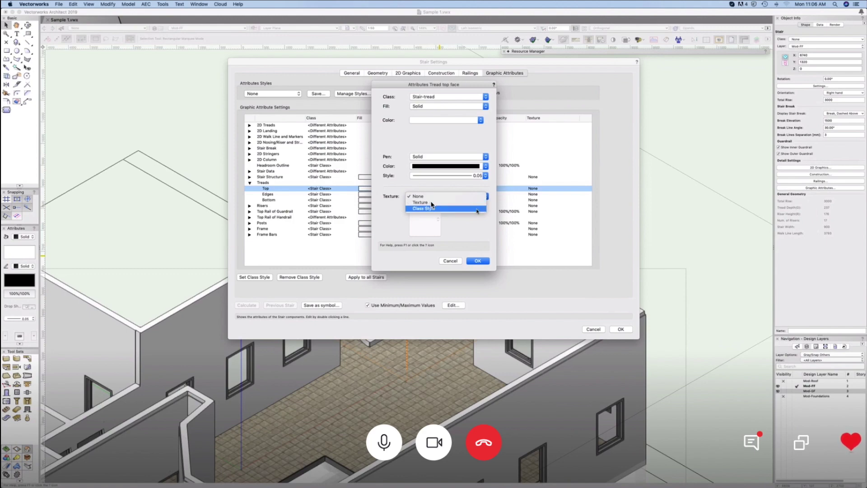
pyautogui.press('Escape')
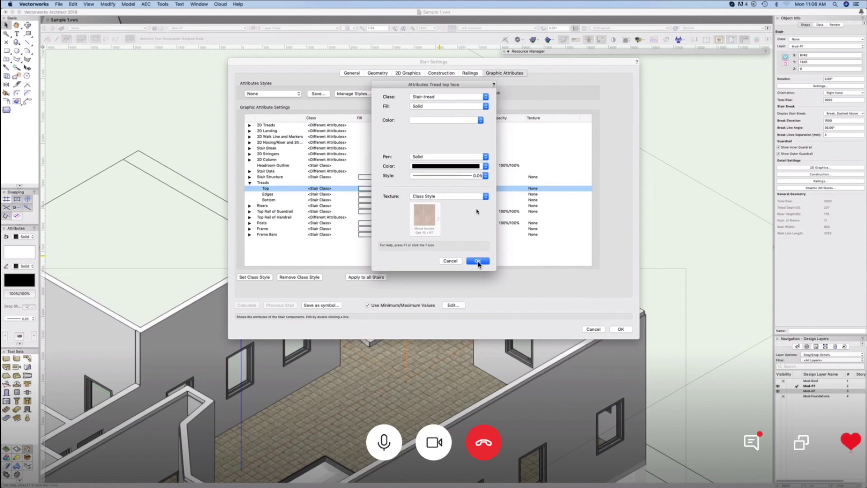
pyautogui.click(478, 261)
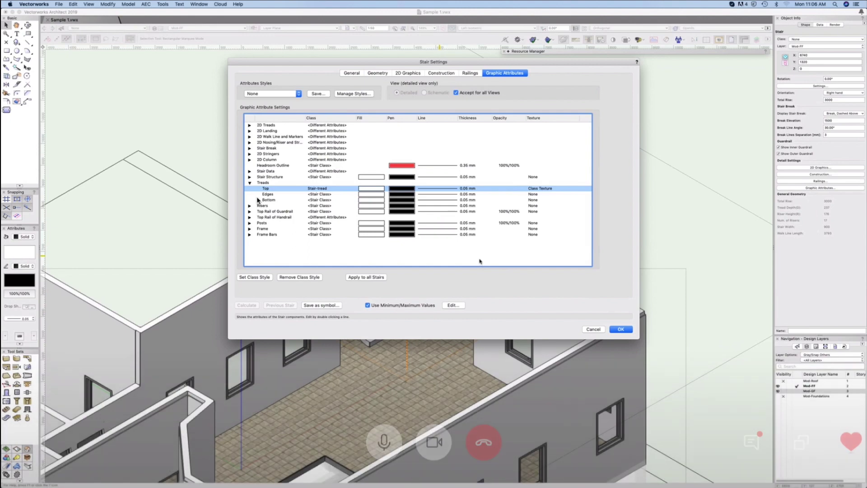
# Expand the graphic attributes for the top rail of the handrail and apply the stair settings to the model
pyautogui.click(276, 218)
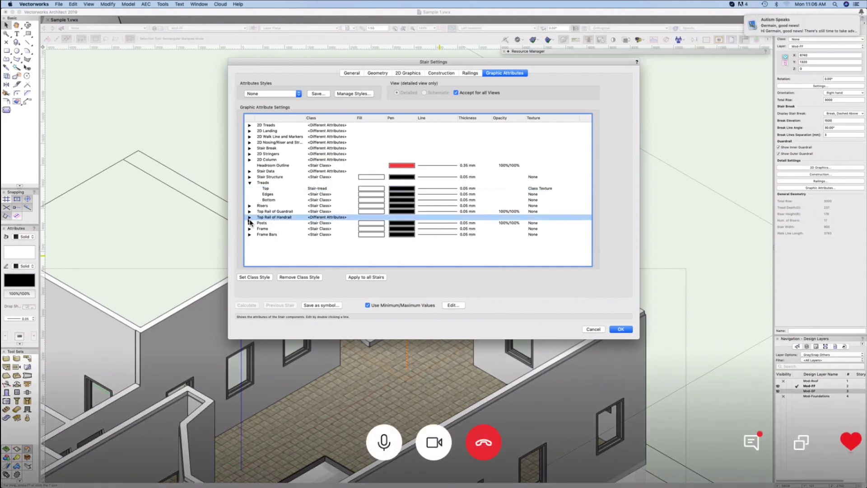
pyautogui.click(249, 218)
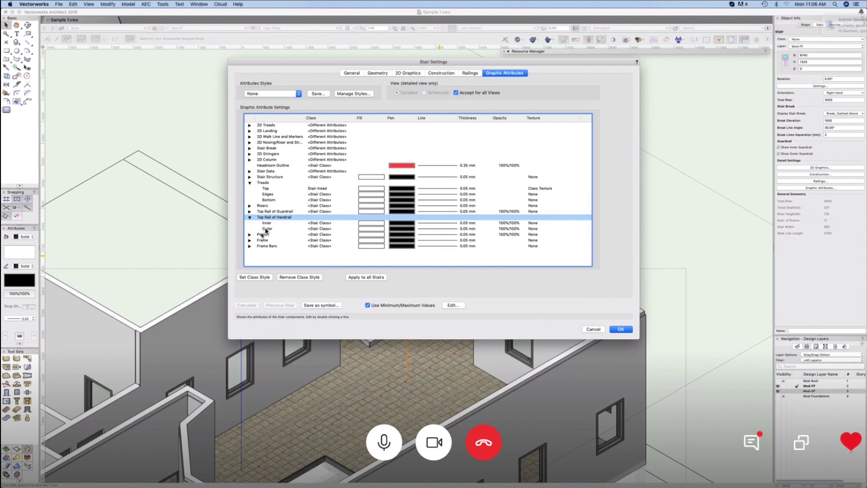
pyautogui.click(268, 223)
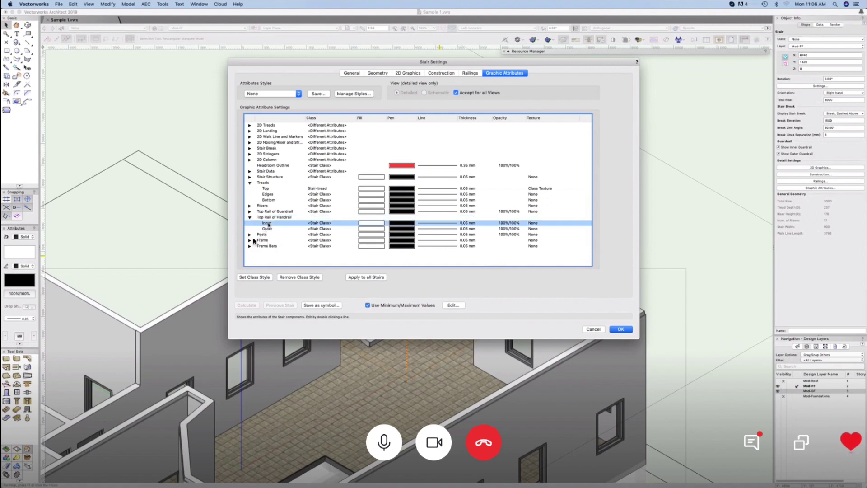
pyautogui.click(621, 329)
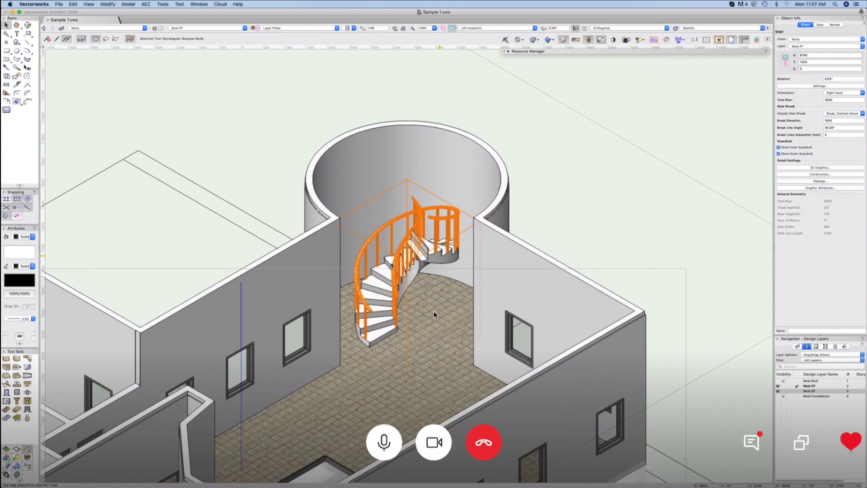
# Reopen the curved stair's settings, set its construction configuration to Stringer Underneath and turn off Riser Thickness
pyautogui.scroll(1, 407, 282)
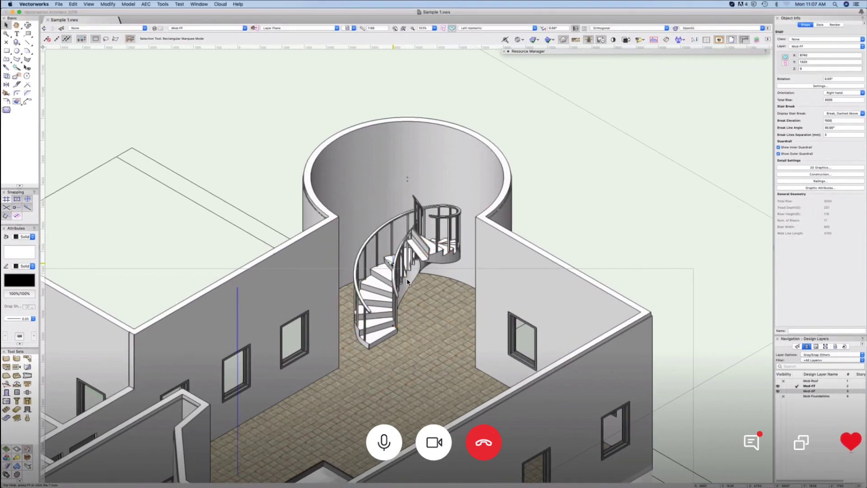
pyautogui.scroll(4, 407, 282)
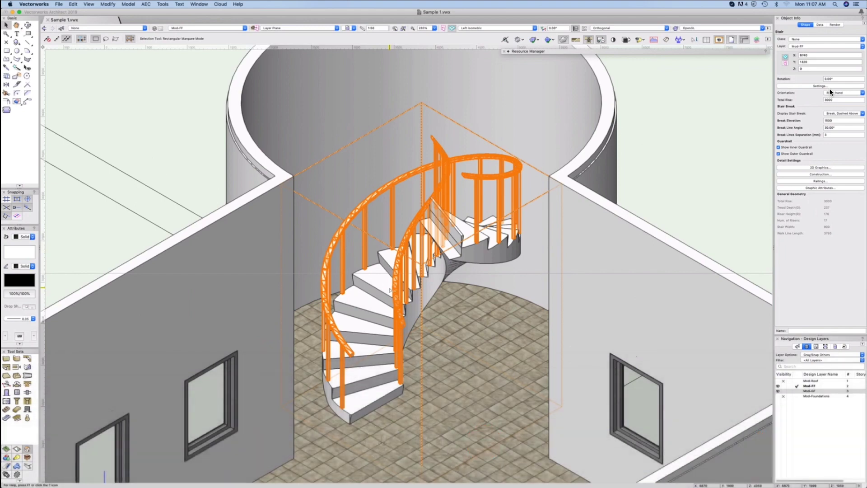
pyautogui.doubleClick(390, 290)
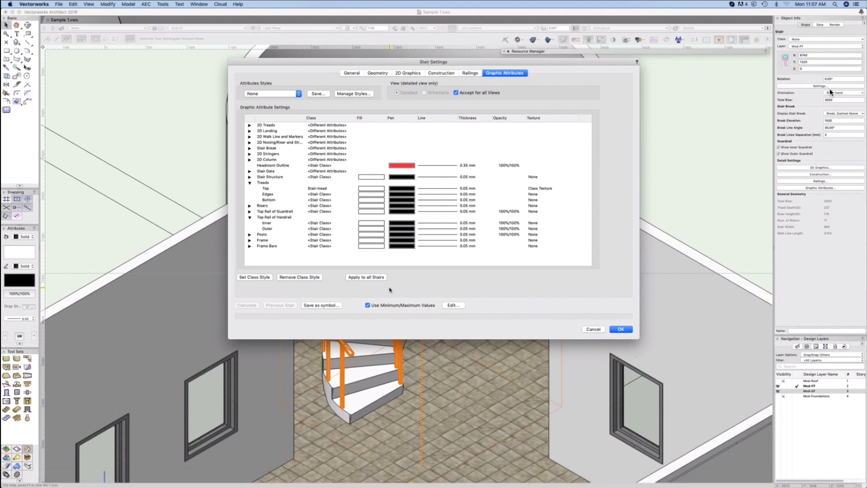
pyautogui.click(445, 73)
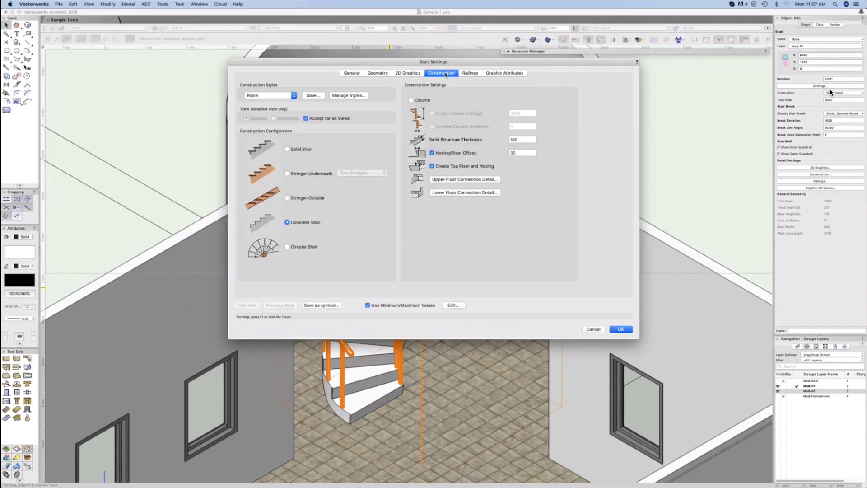
pyautogui.click(287, 173)
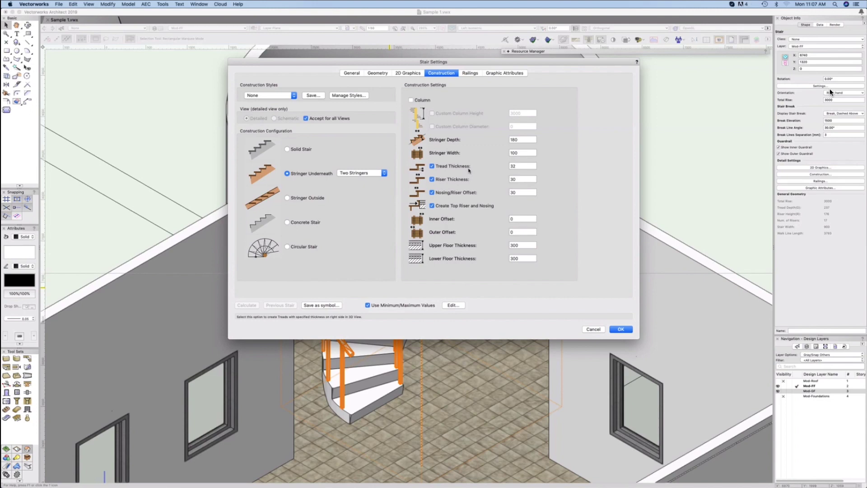
pyautogui.click(432, 180)
# Open the graphic attributes of the stair structure's bottom face
pyautogui.click(502, 73)
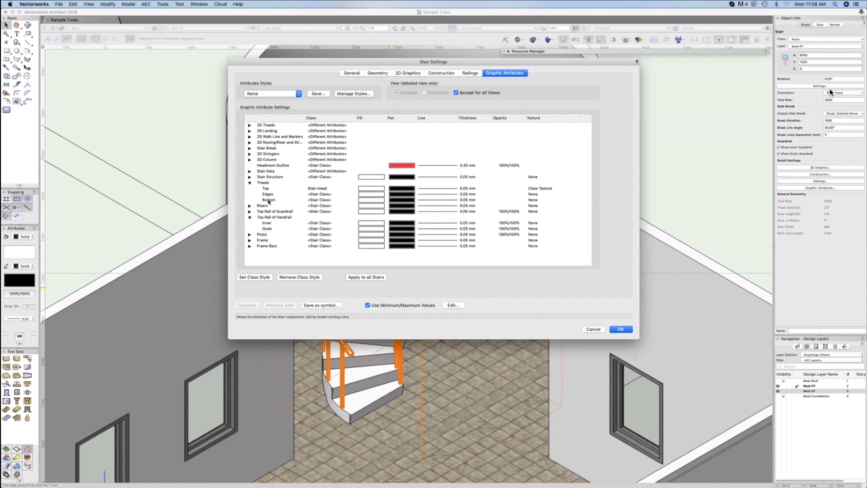
pyautogui.click(250, 182)
pyautogui.click(249, 176)
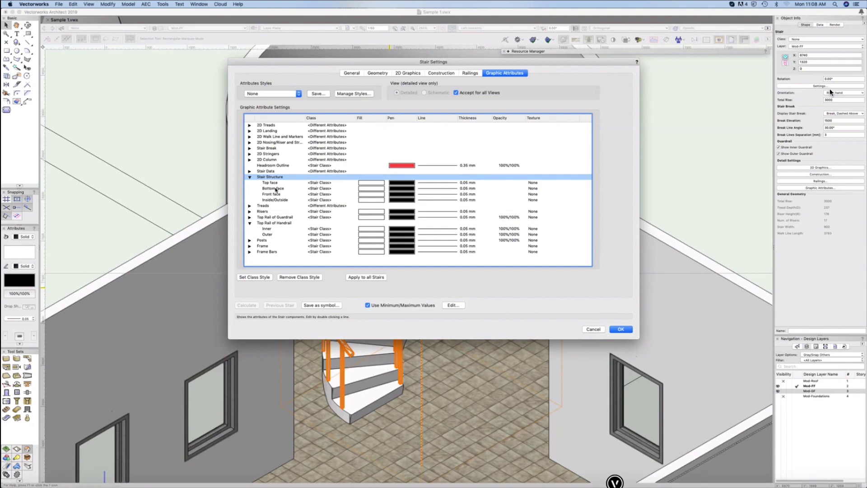
pyautogui.doubleClick(275, 190)
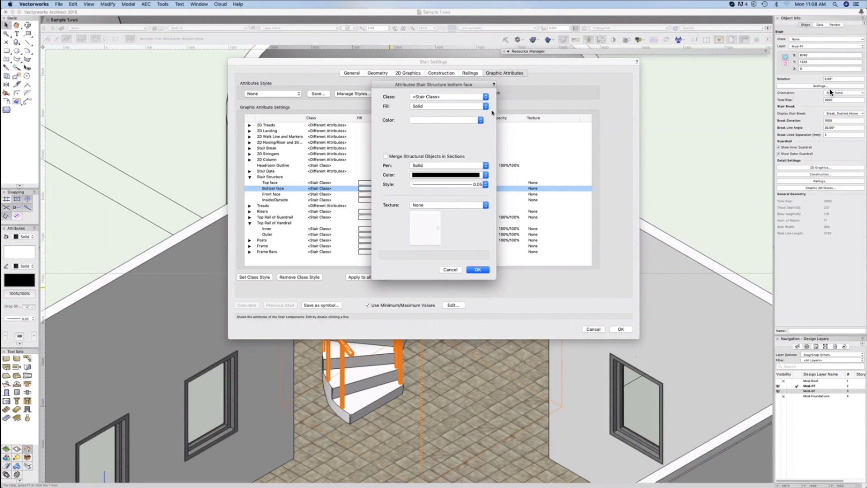
# Create a new class named stair-concrete for the structure's bottom face, with its properties opened for editing after creation
pyautogui.click(485, 97)
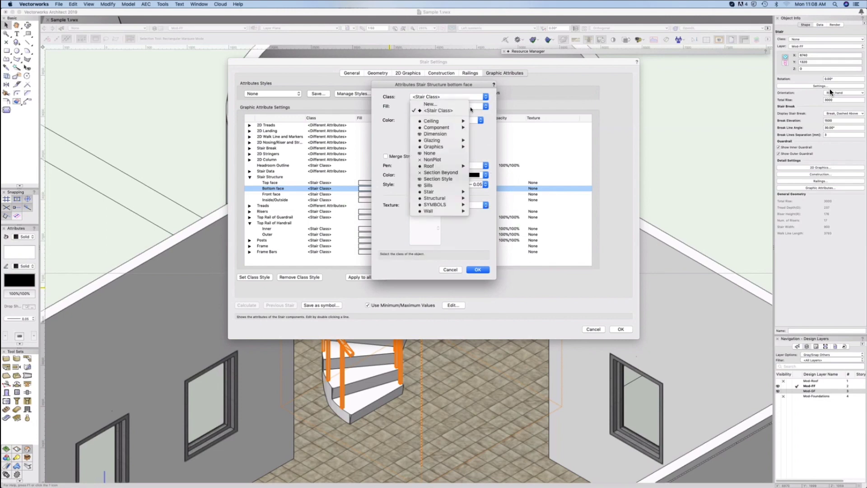
pyautogui.click(454, 108)
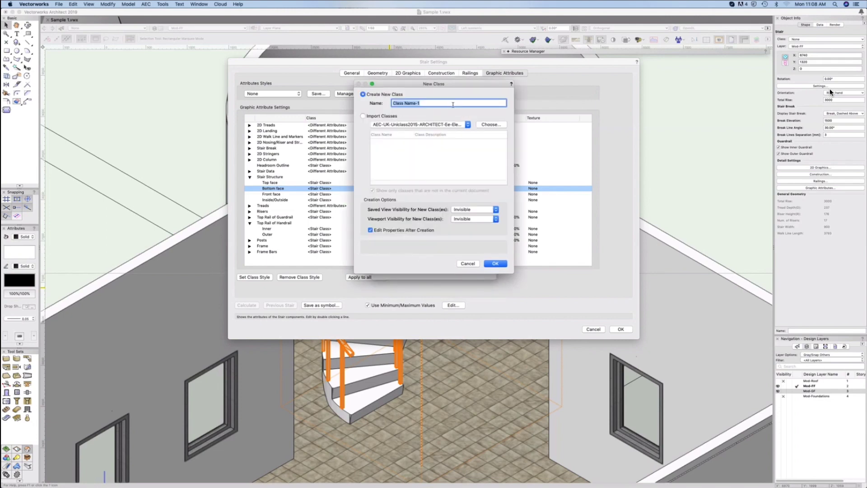
pyautogui.write('stair-concrete')
pyautogui.click(496, 264)
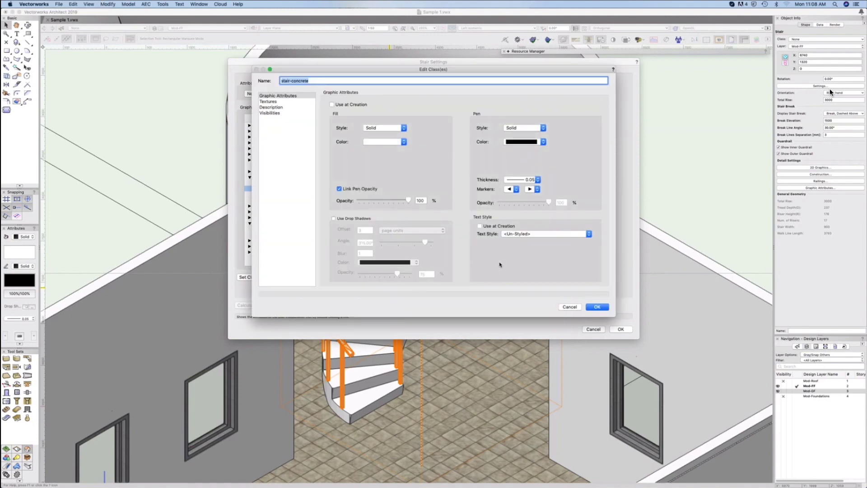
# Set the stair-concrete class to use its attributes at creation and enable its object and component texture
pyautogui.click(332, 104)
pyautogui.click(271, 101)
pyautogui.click(339, 124)
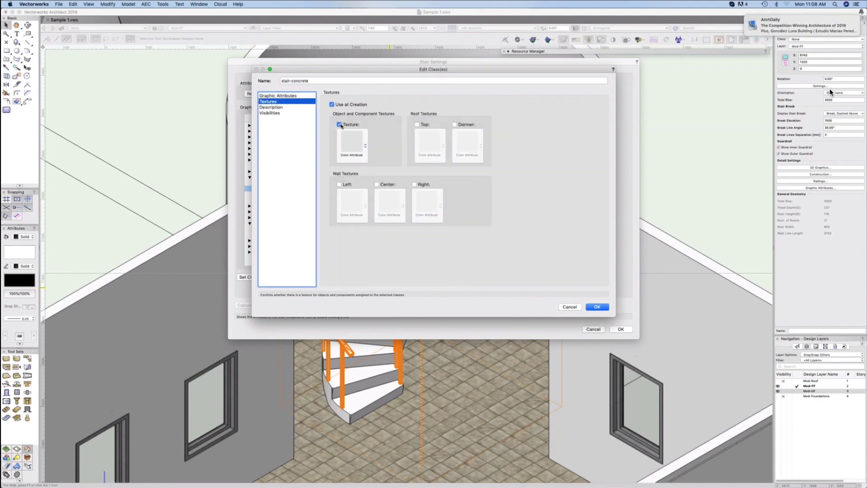
# Search the texture libraries for concrete to find the stair-concrete class's object and component texture
pyautogui.click(365, 152)
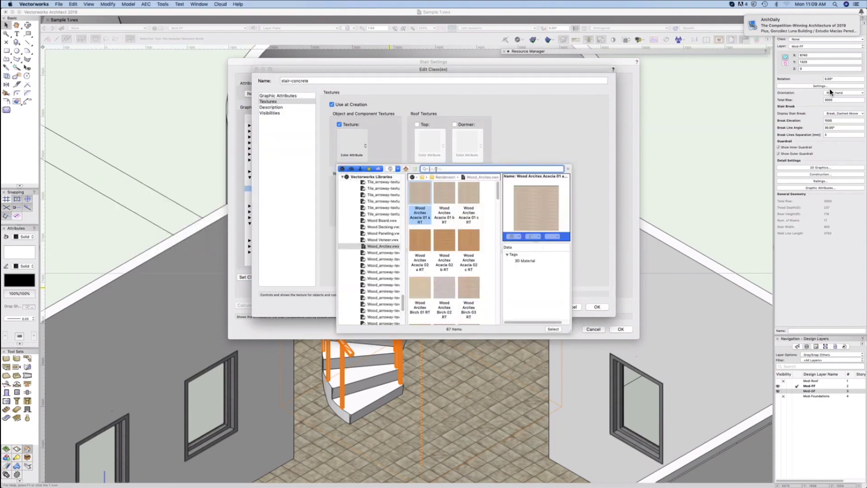
pyautogui.write('concrete')
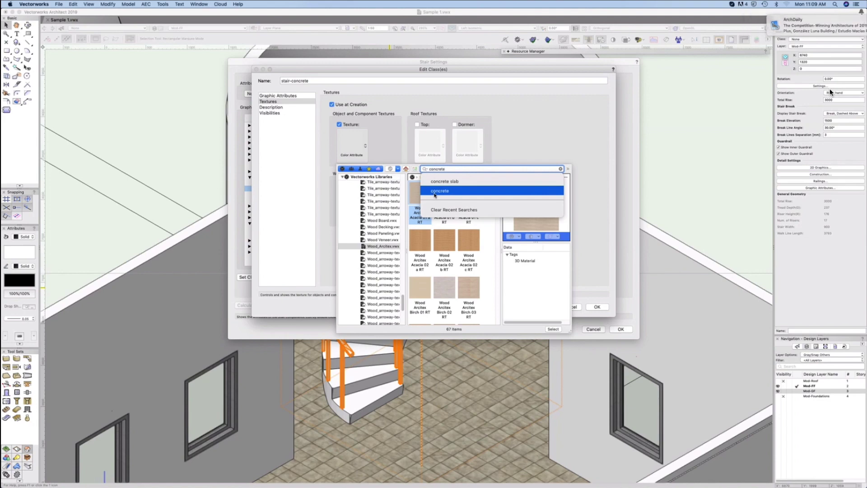
pyautogui.click(446, 194)
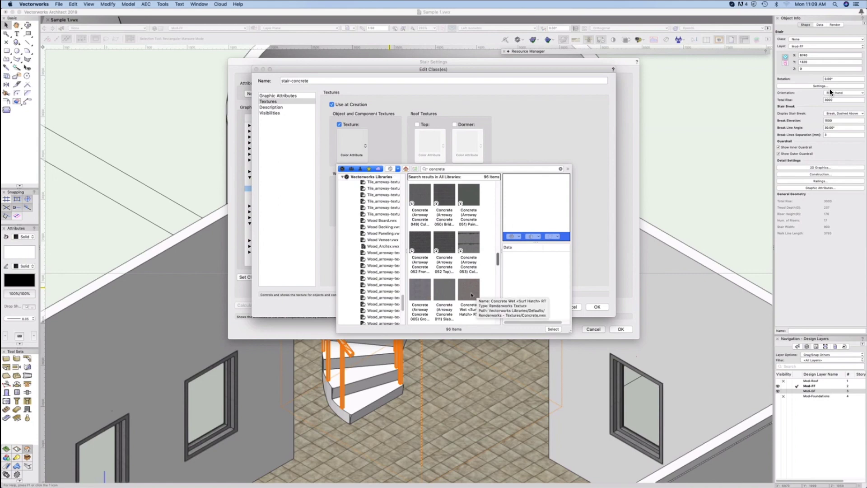
# Assign the clear Concrete Stained Smooth texture to the stair-concrete class and confirm the class settings
pyautogui.scroll(3, 470, 293)
pyautogui.scroll(5, 470, 295)
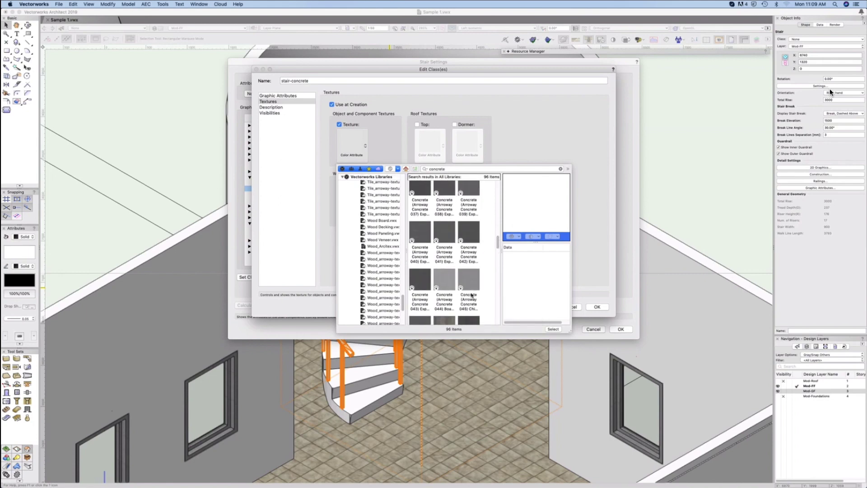
pyautogui.scroll(-10, 471, 295)
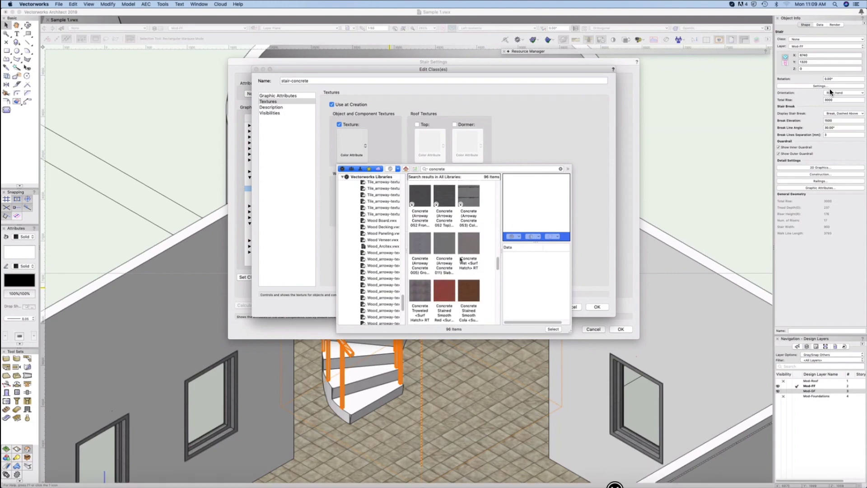
pyautogui.scroll(-3, 447, 291)
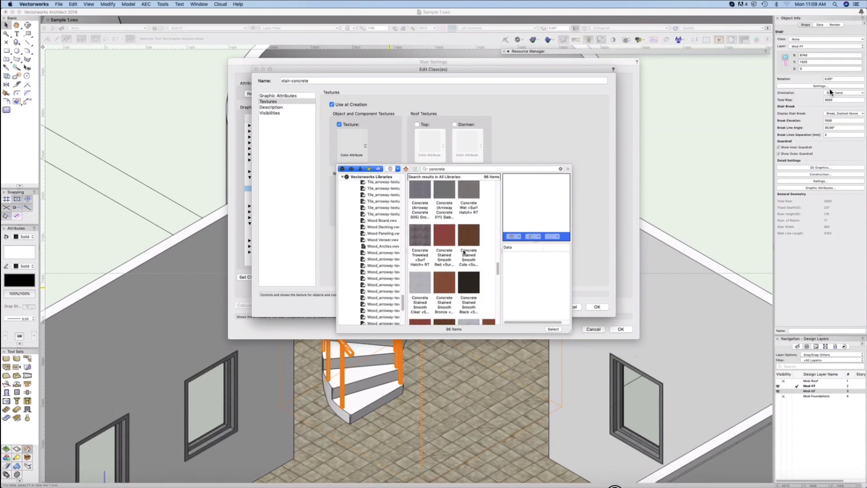
pyautogui.click(419, 286)
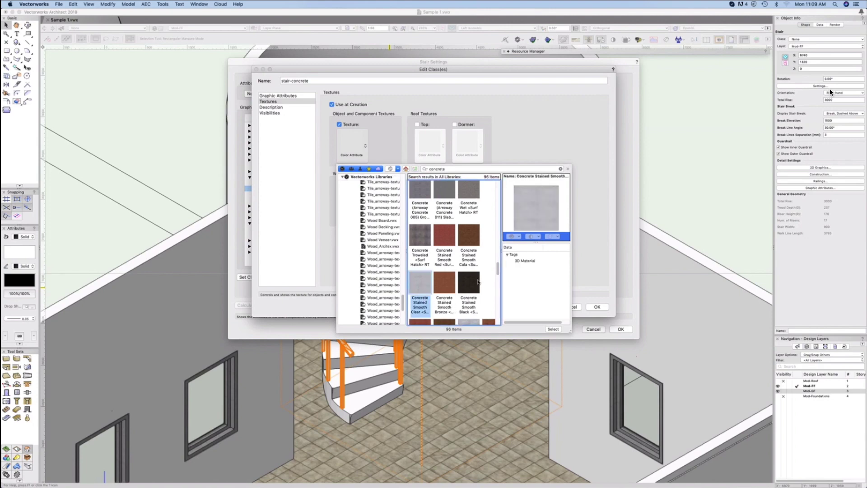
pyautogui.scroll(4, 457, 278)
pyautogui.scroll(2, 433, 274)
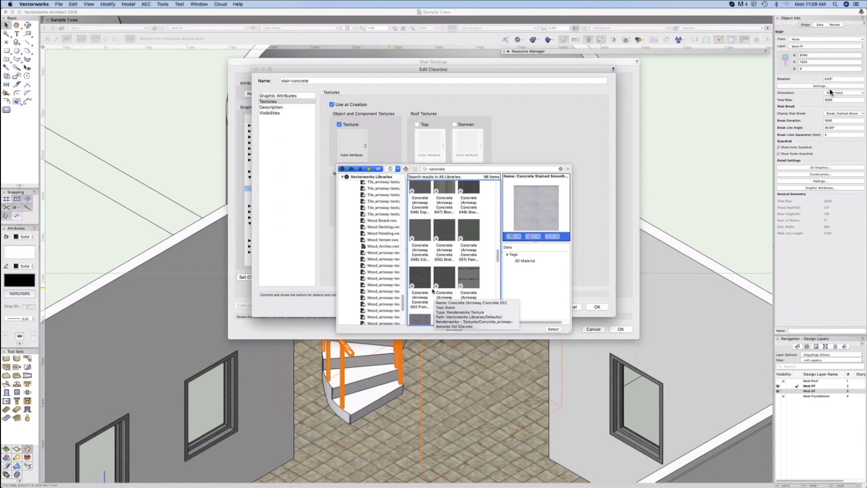
pyautogui.scroll(-5, 449, 274)
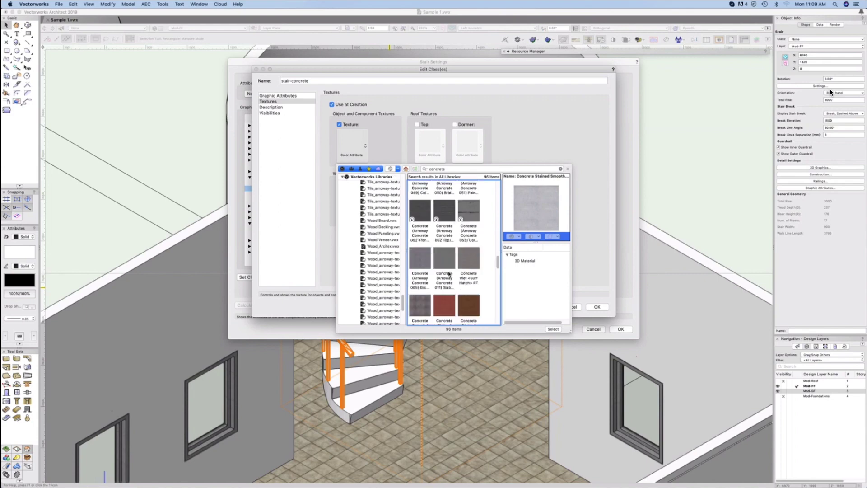
pyautogui.scroll(-2, 449, 273)
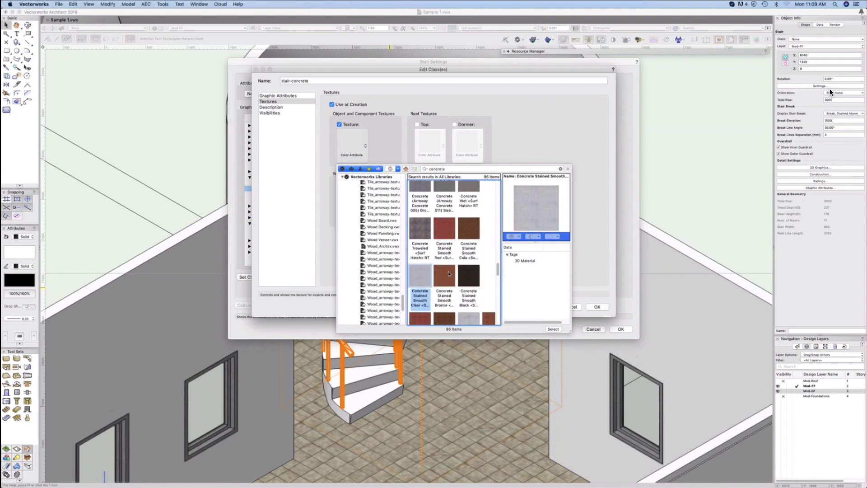
pyautogui.click(558, 330)
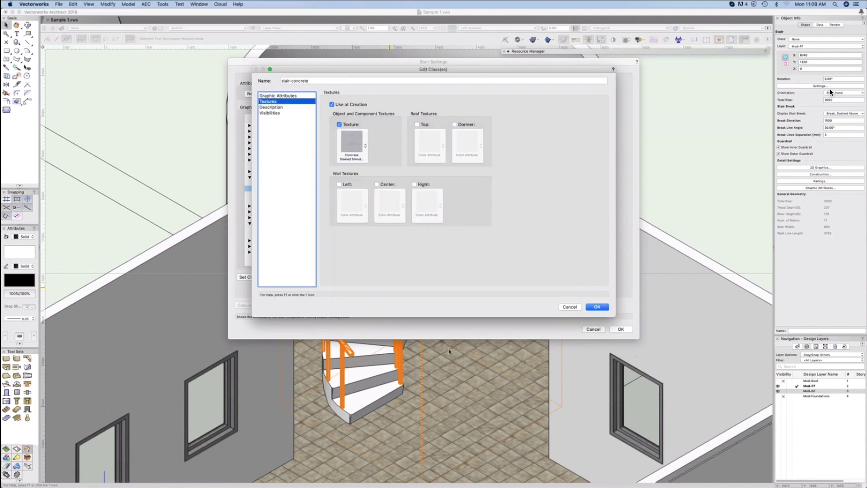
pyautogui.click(596, 307)
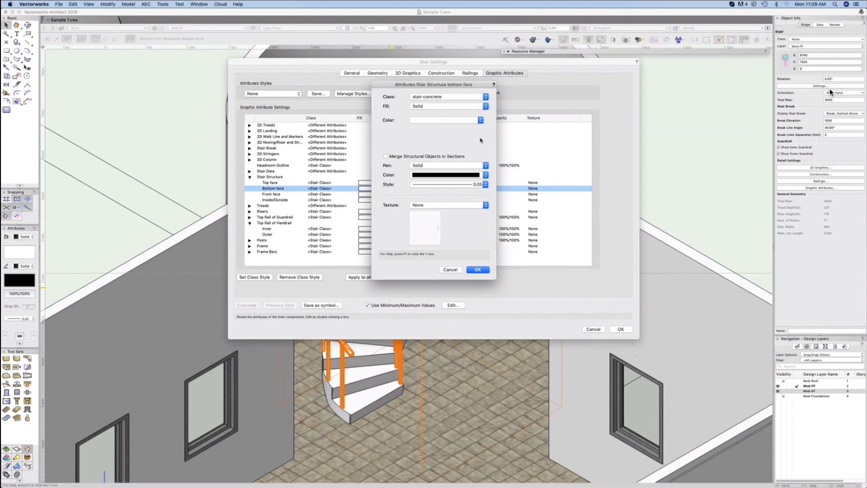
# Set the bottom face's texture to Class Style and apply the stair settings
pyautogui.click(486, 206)
pyautogui.click(475, 218)
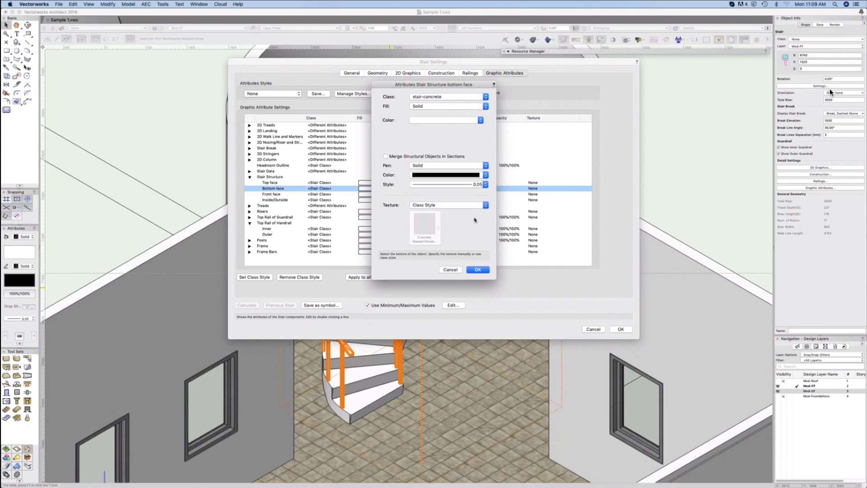
pyautogui.click(479, 271)
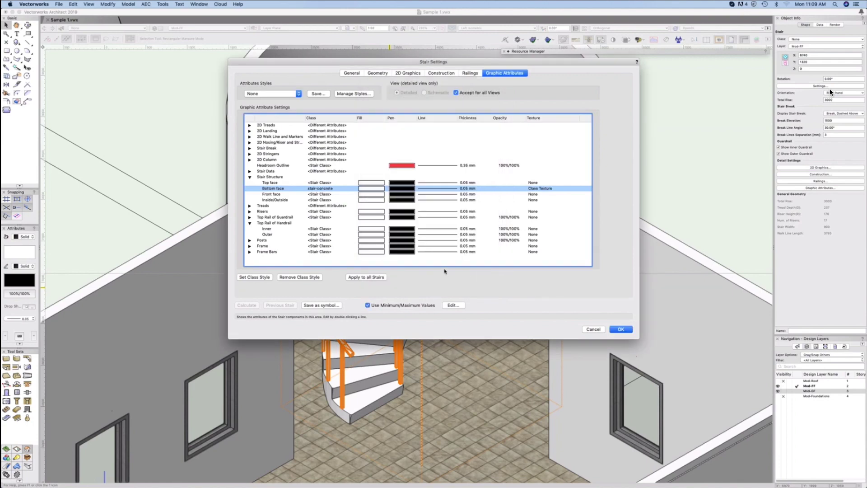
pyautogui.click(621, 328)
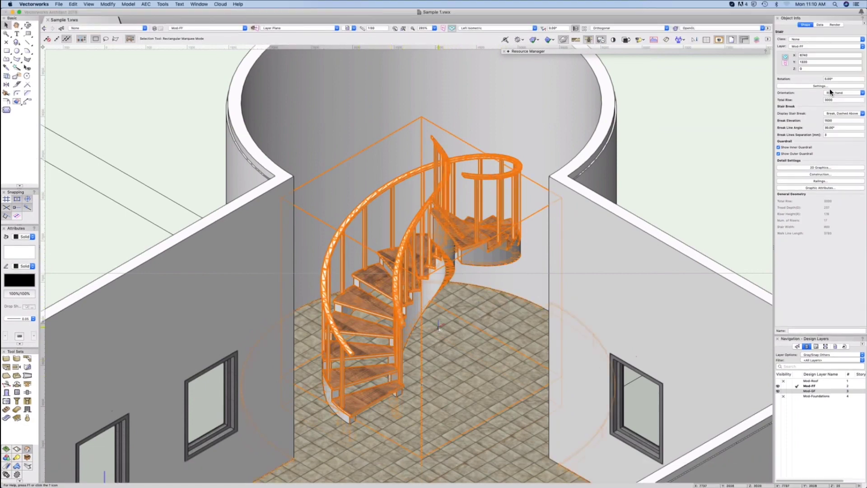
# Reopen the curved stair's settings, set its construction configuration to Solid Stair and apply the change
pyautogui.scroll(-2, 366, 278)
pyautogui.scroll(-5, 366, 274)
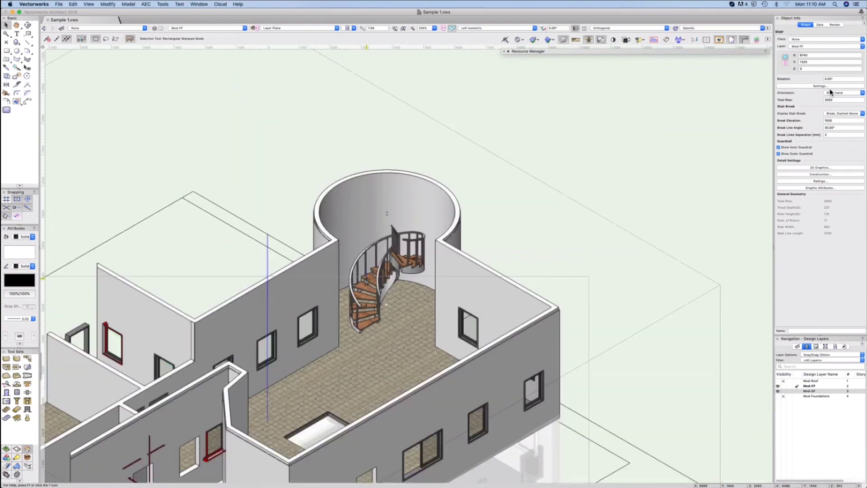
pyautogui.scroll(5, 387, 296)
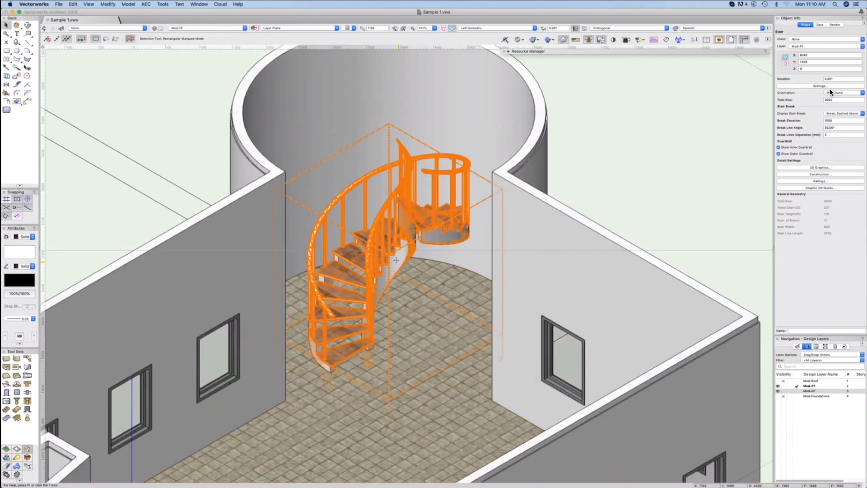
pyautogui.doubleClick(396, 260)
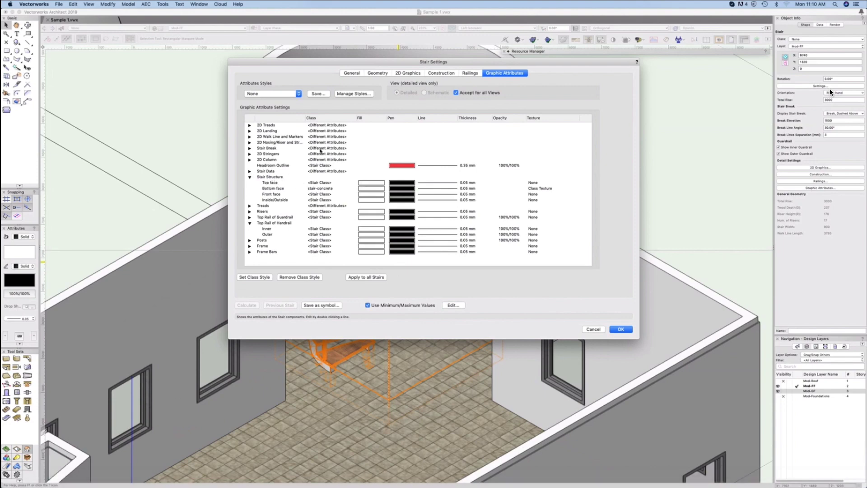
pyautogui.click(441, 73)
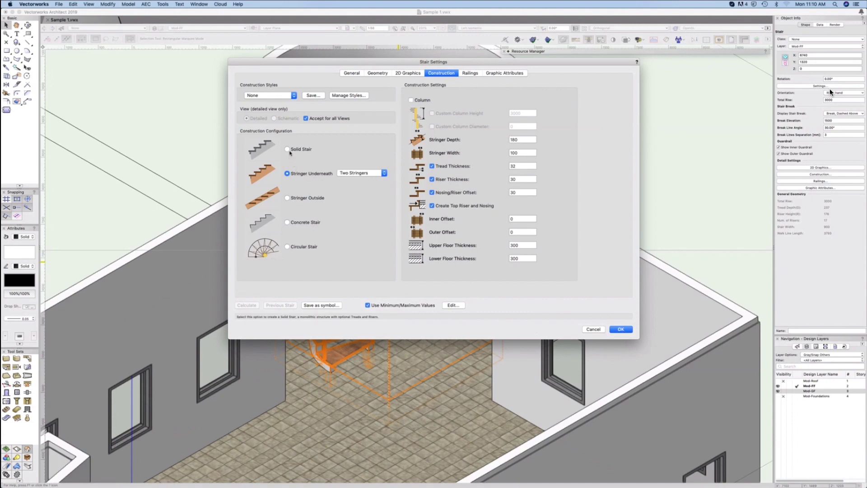
pyautogui.click(288, 150)
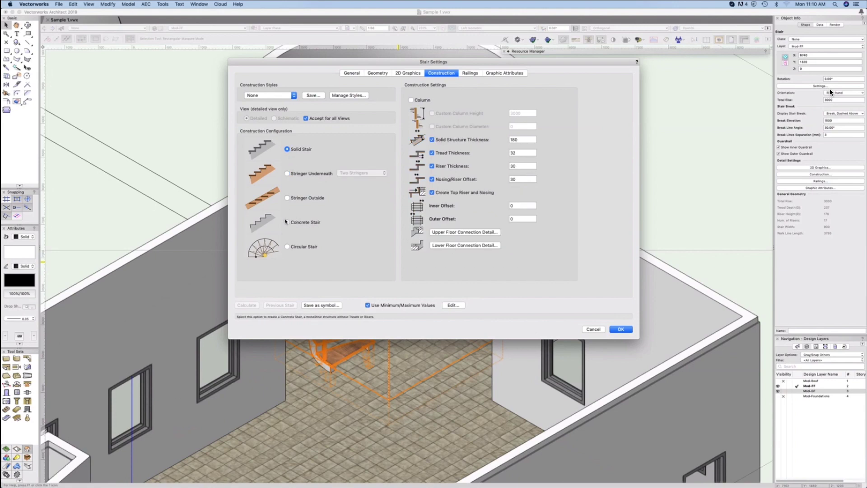
pyautogui.click(622, 330)
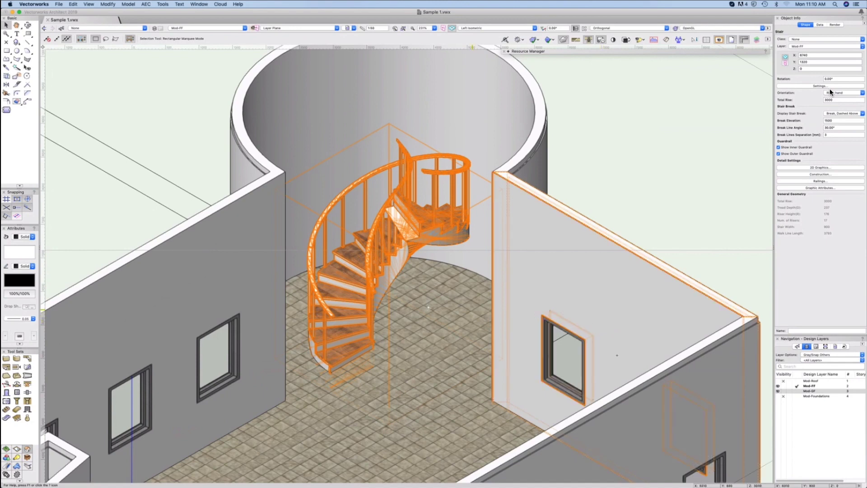
# Deselect the stair and orbit around it to examine the textured underside and the structure's side faces
pyautogui.click(604, 185)
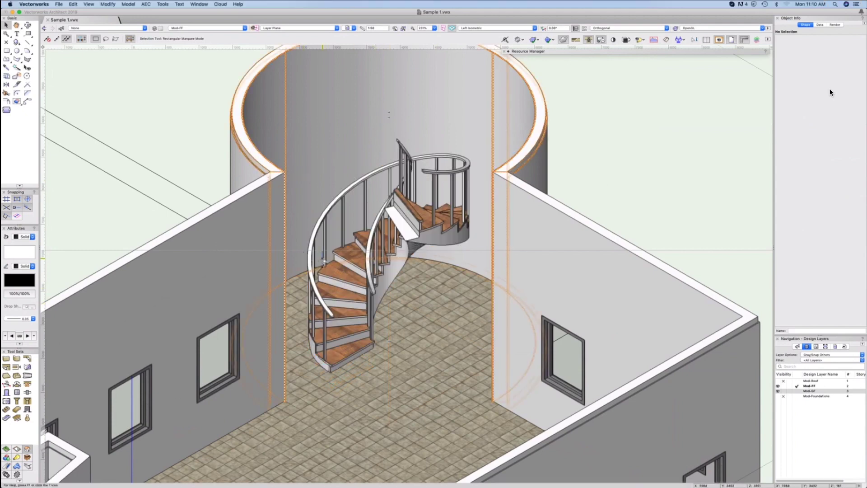
pyautogui.scroll(5, 304, 261)
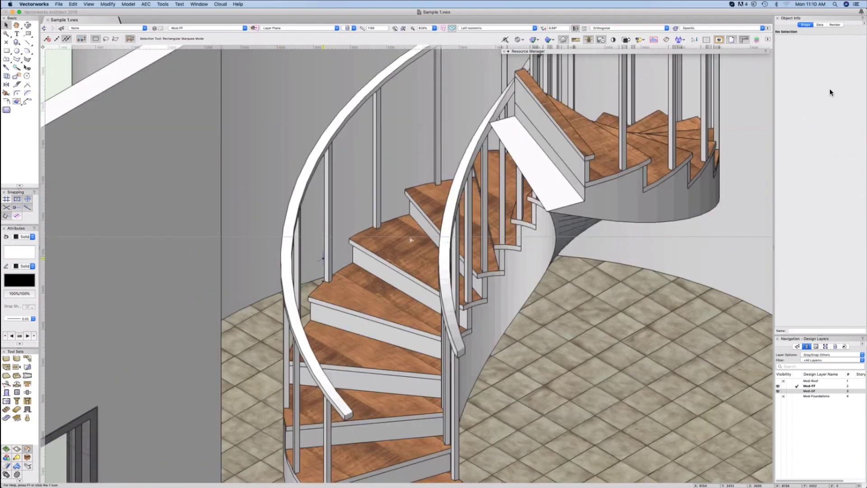
pyautogui.click(27, 25)
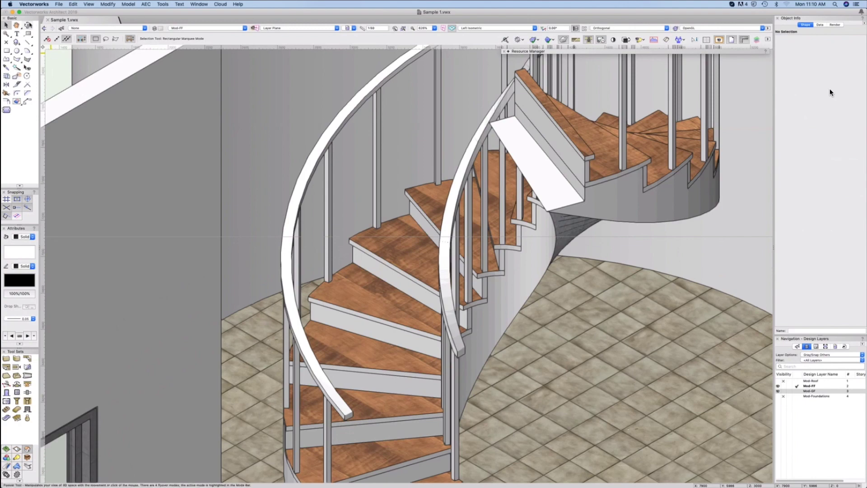
pyautogui.moveTo(563, 326); pyautogui.dragTo(552, 288)
pyautogui.scroll(-5, 515, 255)
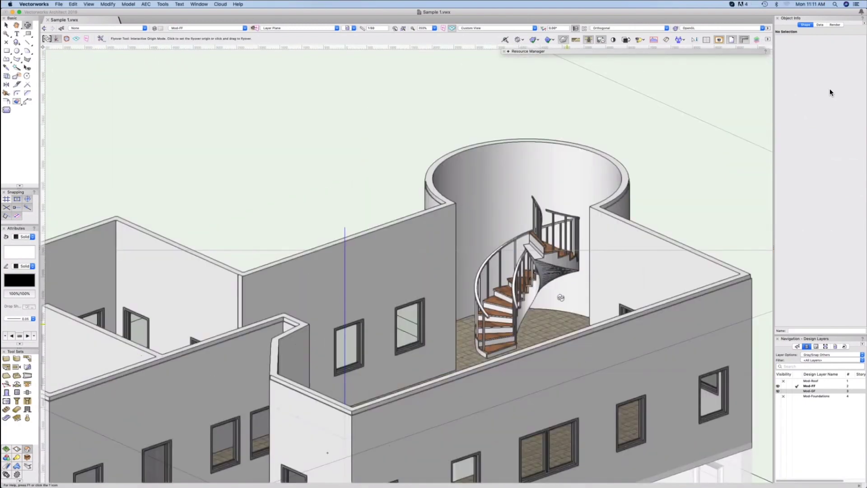
pyautogui.scroll(6, 569, 351)
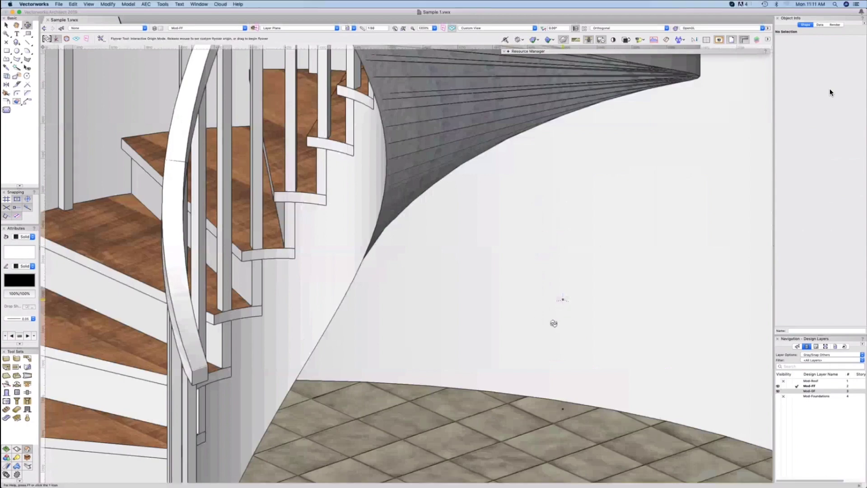
pyautogui.moveTo(553, 323); pyautogui.dragTo(493, 286)
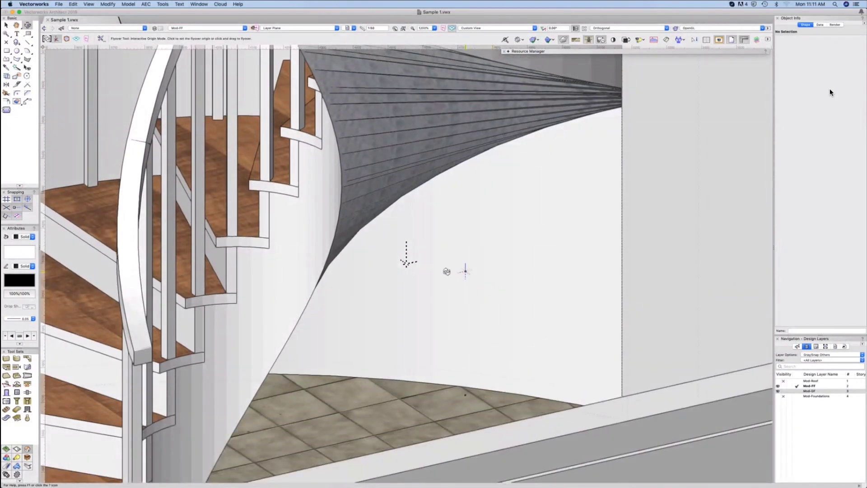
pyautogui.moveTo(438, 273); pyautogui.dragTo(435, 307)
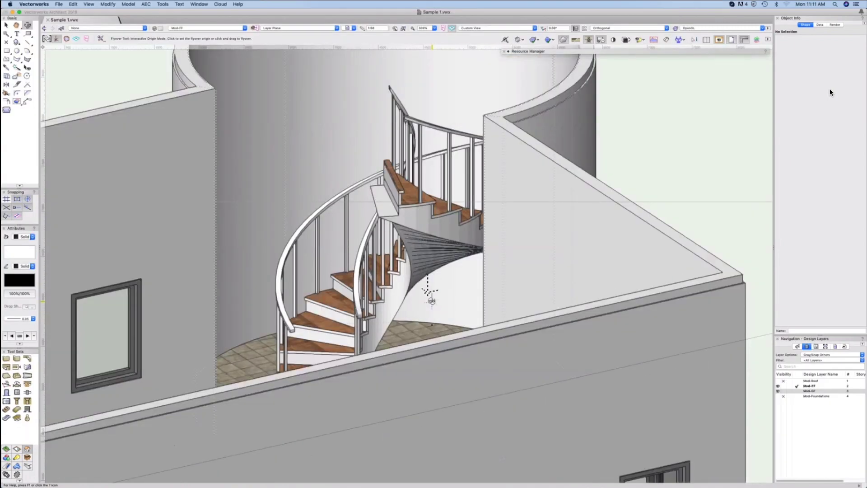
# Reopen the curved stair's graphic attributes and assign the stair structure's Inside/Outside faces to the stair-concrete class
pyautogui.click(399, 282)
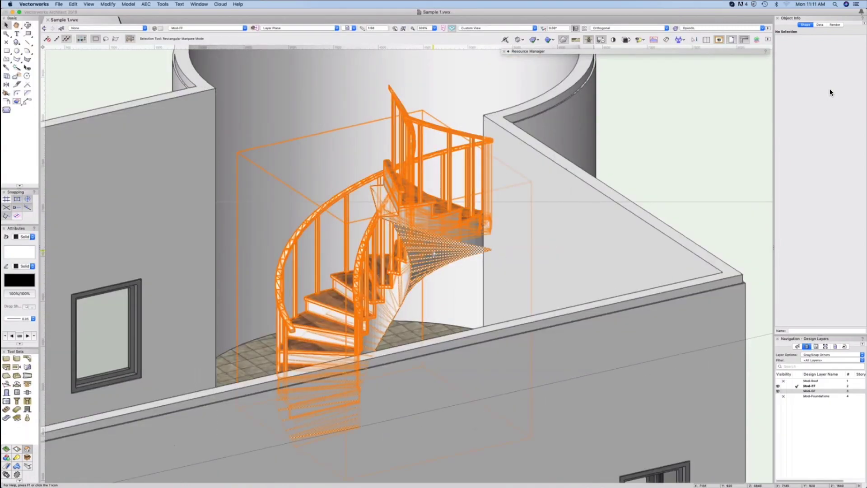
pyautogui.doubleClick(424, 282)
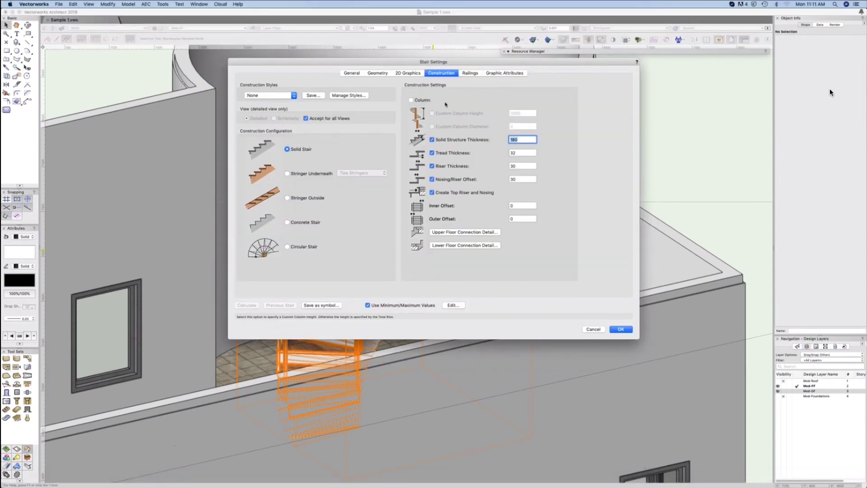
pyautogui.click(505, 73)
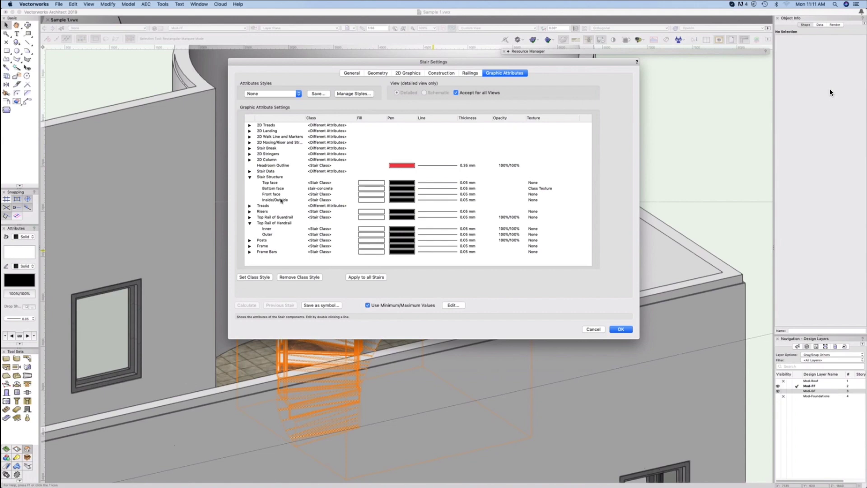
pyautogui.click(281, 200)
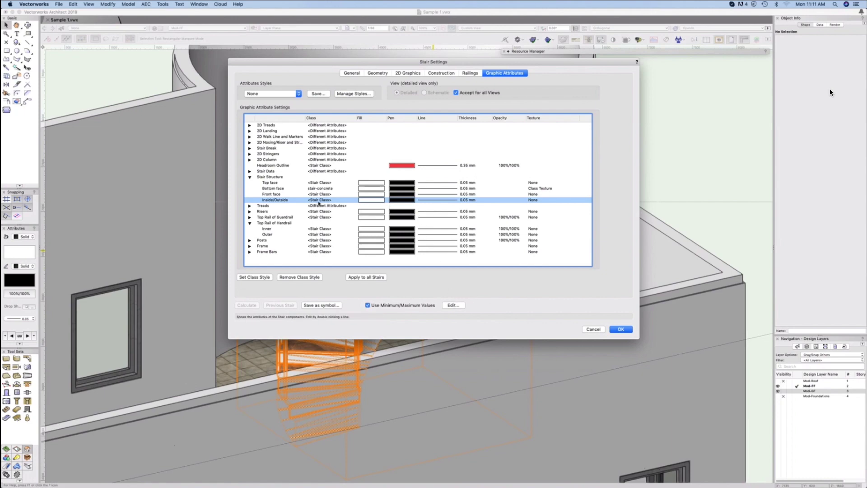
pyautogui.doubleClick(318, 200)
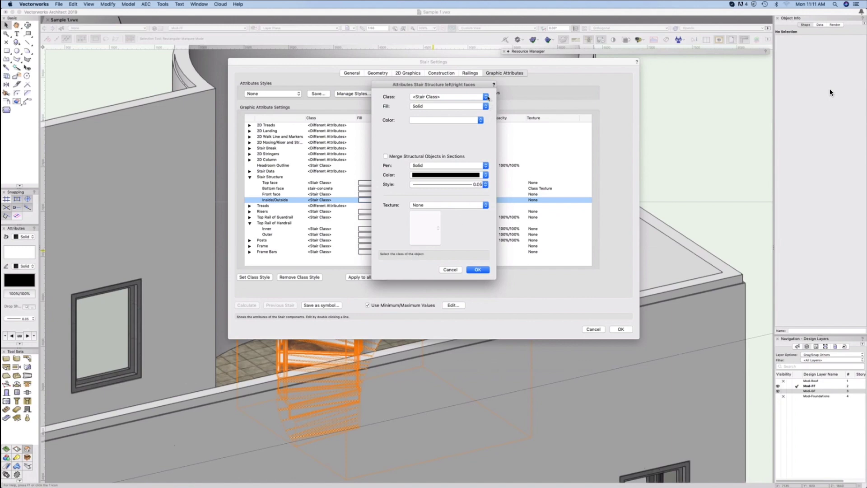
pyautogui.click(486, 97)
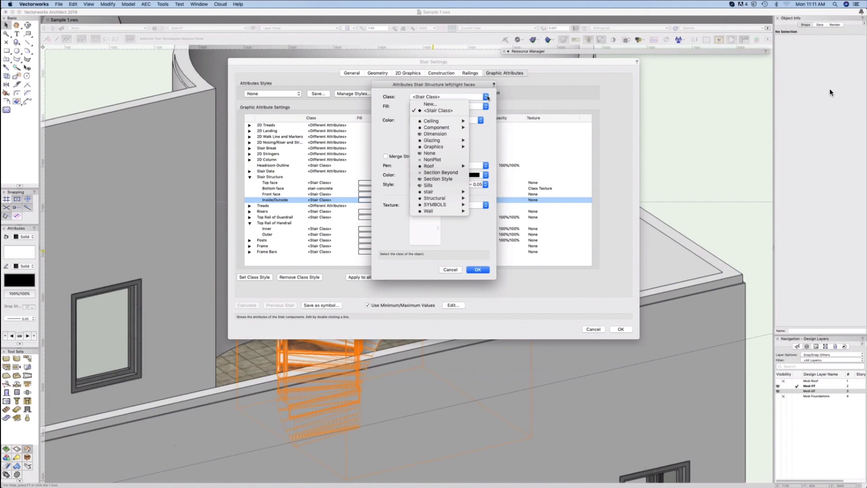
pyautogui.click(495, 96)
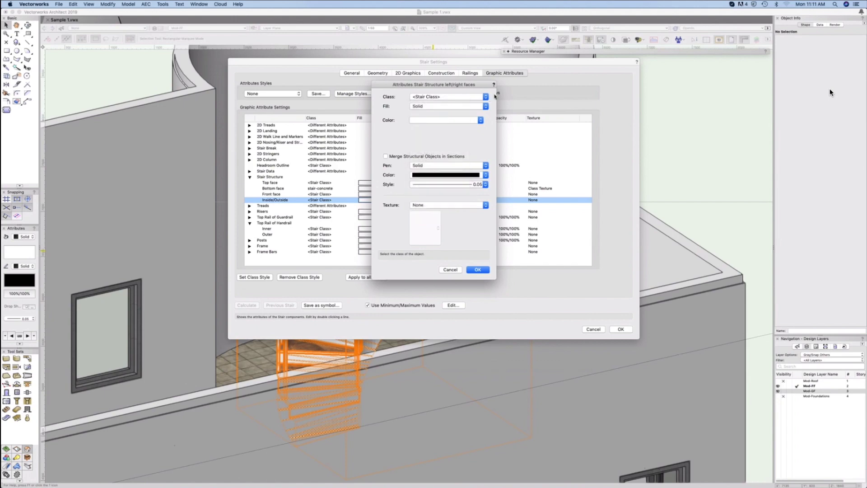
pyautogui.click(486, 97)
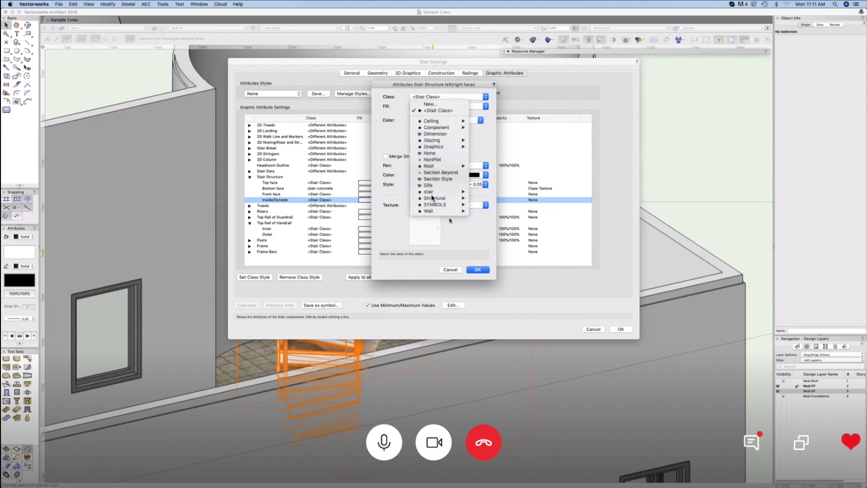
pyautogui.moveTo(451, 213)
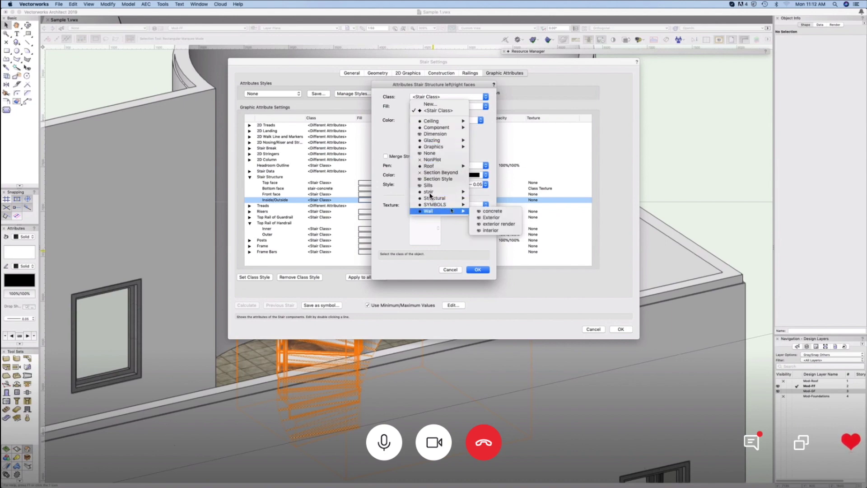
pyautogui.moveTo(430, 192)
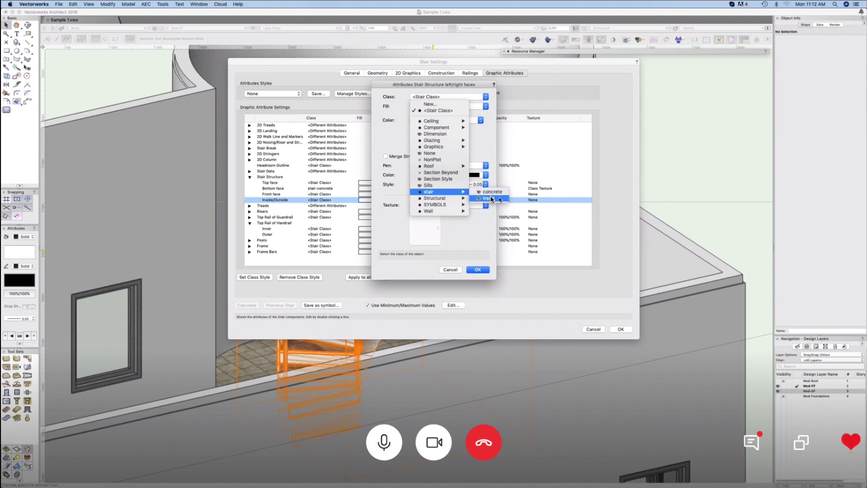
pyautogui.click(490, 191)
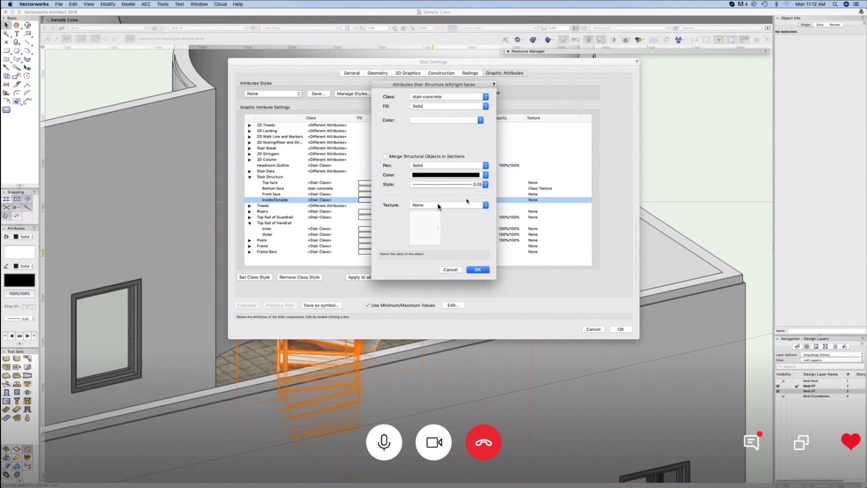
# Set the Inside/Outside faces' texture to Class Style and confirm their attributes
pyautogui.click(461, 206)
pyautogui.click(450, 219)
pyautogui.click(474, 270)
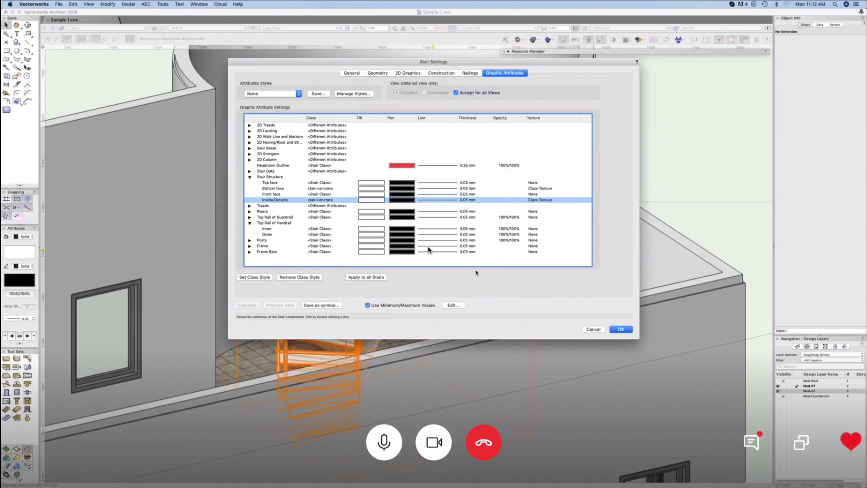
# Expand the tread components and assign the tread edges to the stair-tread class
pyautogui.click(250, 208)
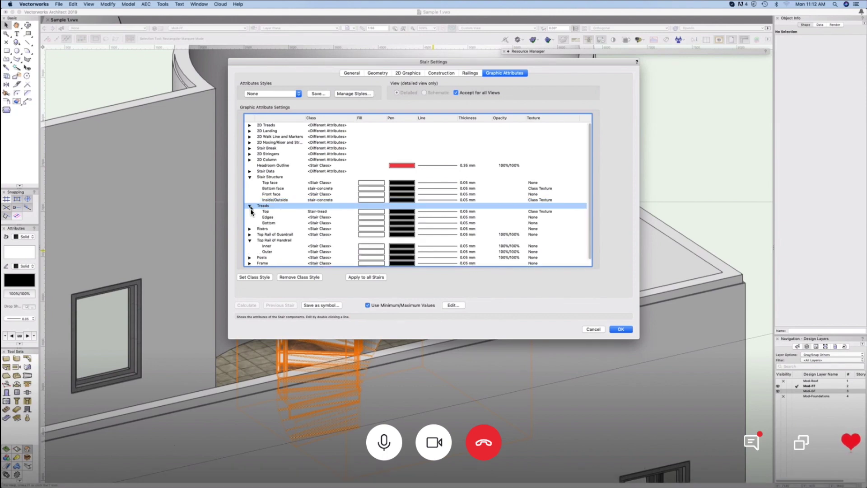
pyautogui.click(322, 218)
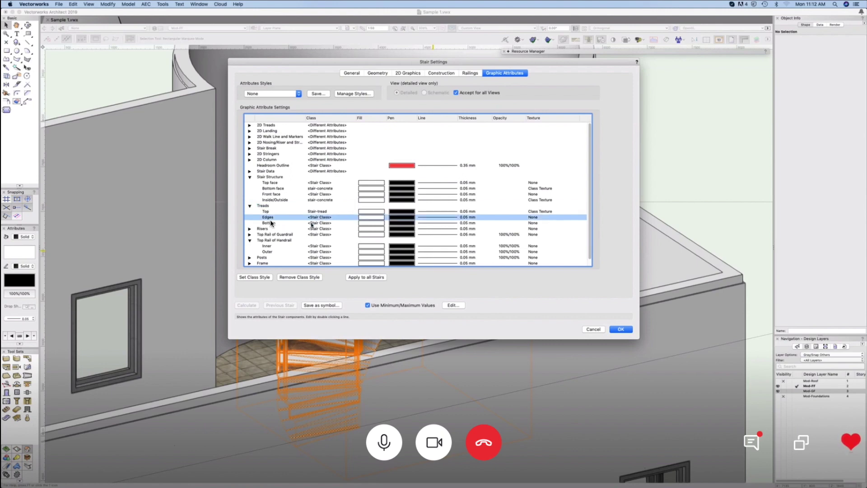
pyautogui.doubleClick(270, 219)
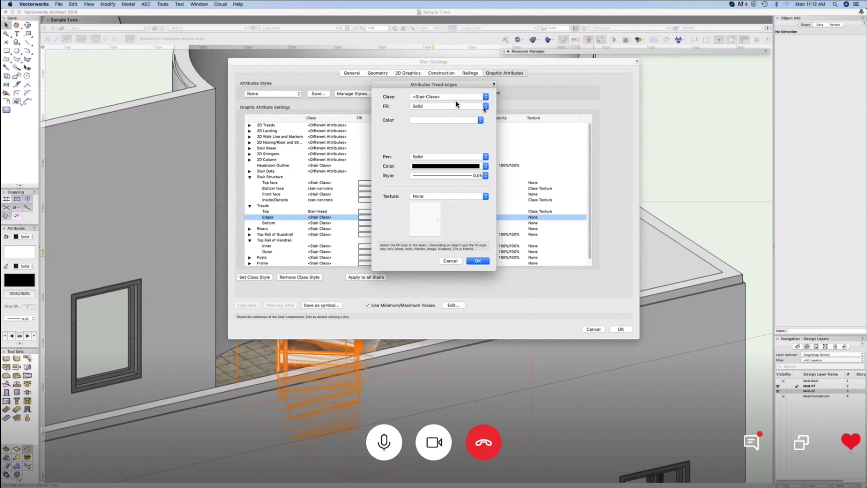
pyautogui.click(478, 97)
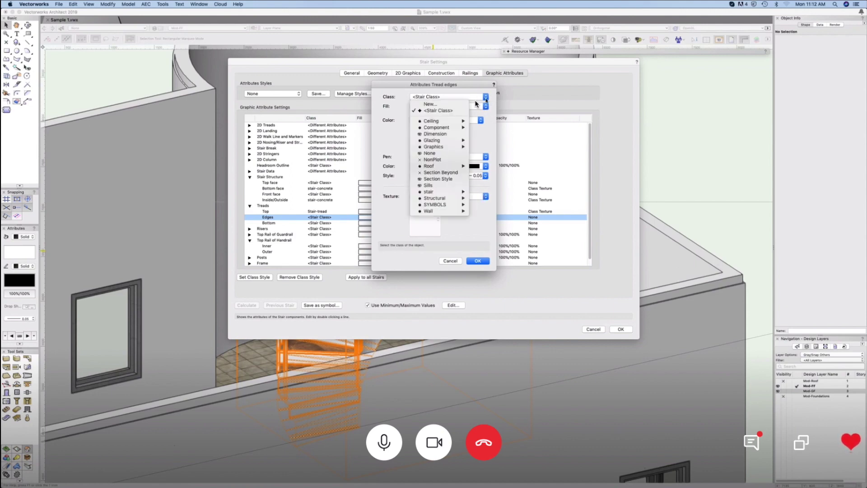
pyautogui.moveTo(444, 193)
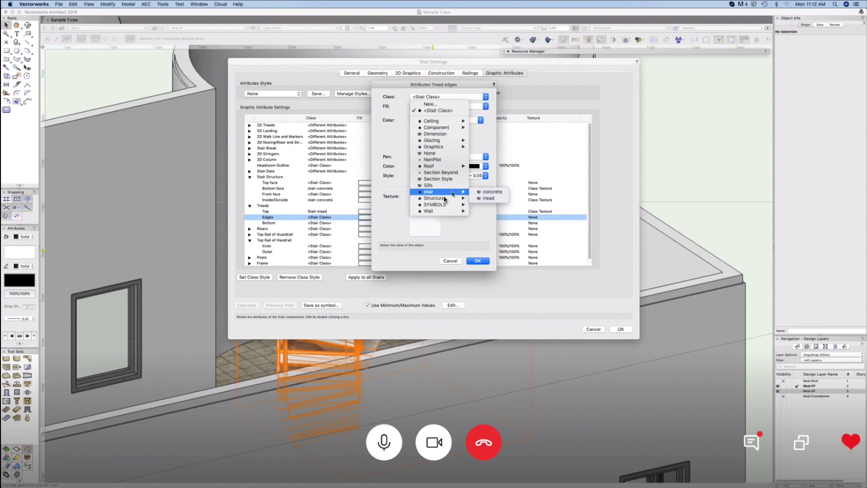
pyautogui.click(489, 199)
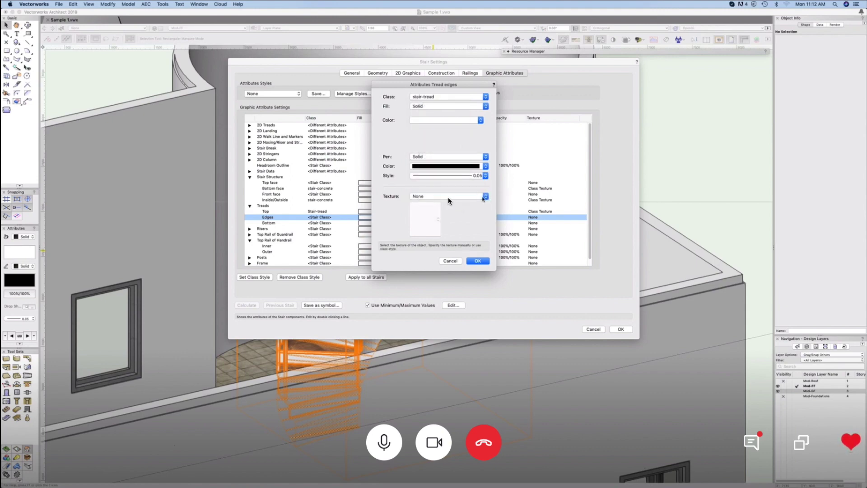
# Set the tread edges' texture to Class Style and apply the stair settings
pyautogui.click(467, 197)
pyautogui.click(465, 208)
pyautogui.click(477, 260)
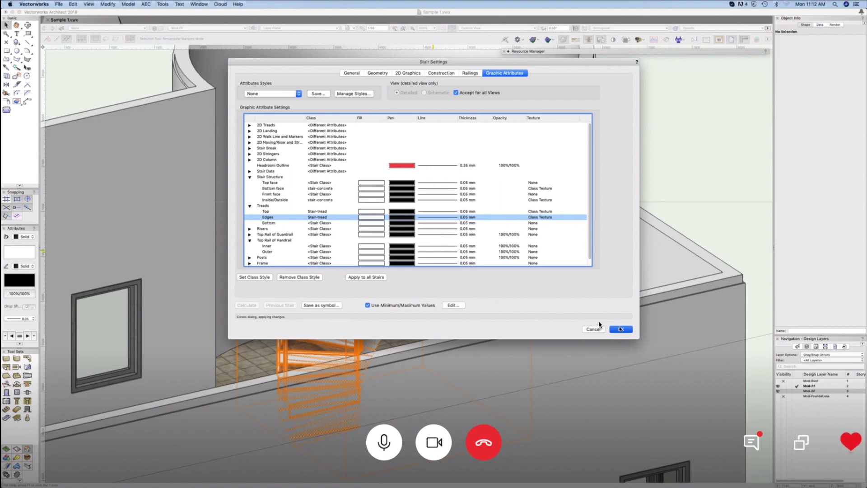
pyautogui.click(621, 329)
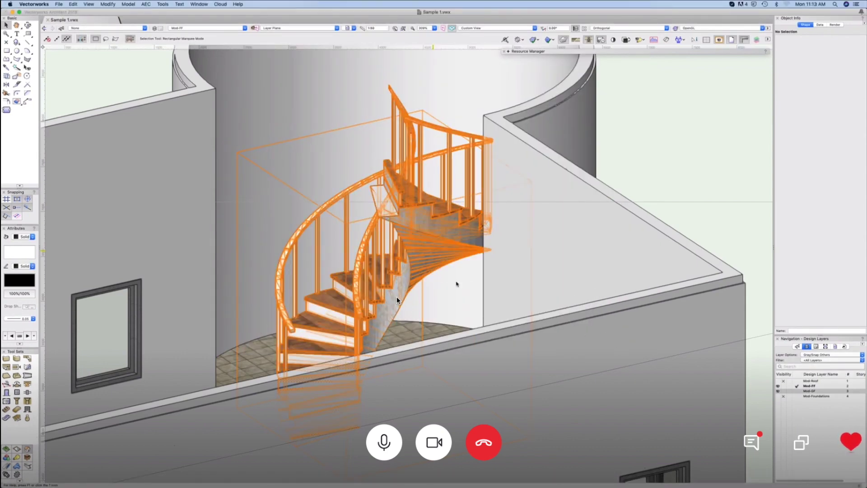
# Zoom and orbit around the curved stair and its circular bay to examine the textured sides, tread edges and surrounding floor
pyautogui.scroll(-10, 456, 282)
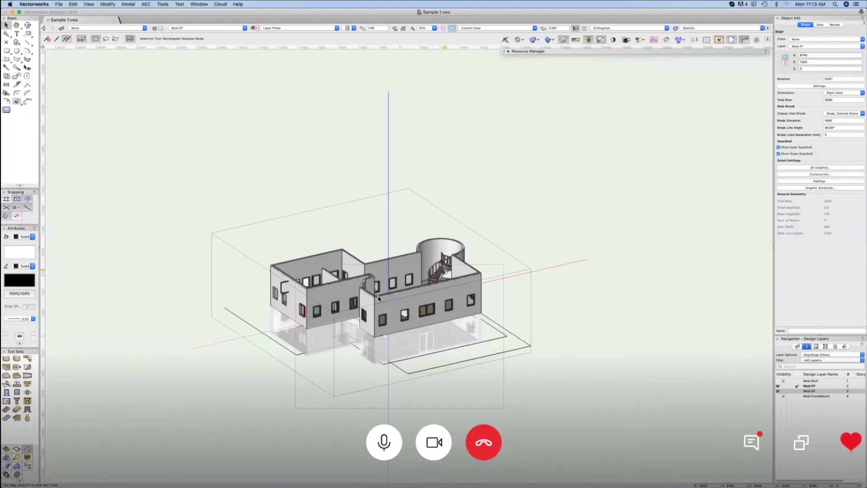
pyautogui.scroll(10, 378, 298)
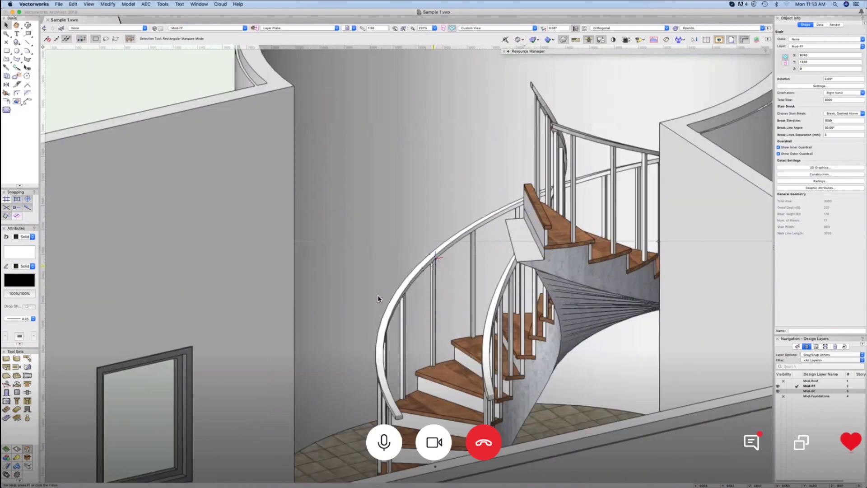
pyautogui.click(28, 26)
pyautogui.moveTo(421, 266); pyautogui.dragTo(421, 265)
pyautogui.moveTo(378, 296); pyautogui.dragTo(378, 298)
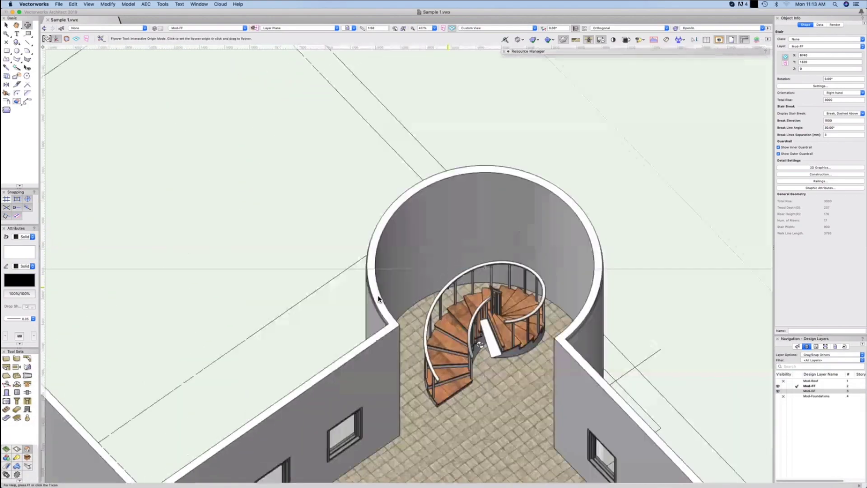
pyautogui.scroll(-3, 379, 298)
pyautogui.scroll(5, 378, 298)
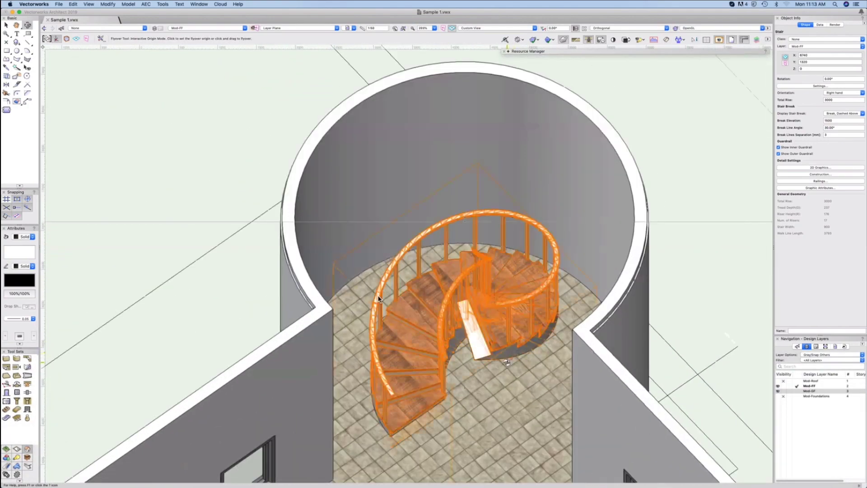
pyautogui.scroll(5, 379, 298)
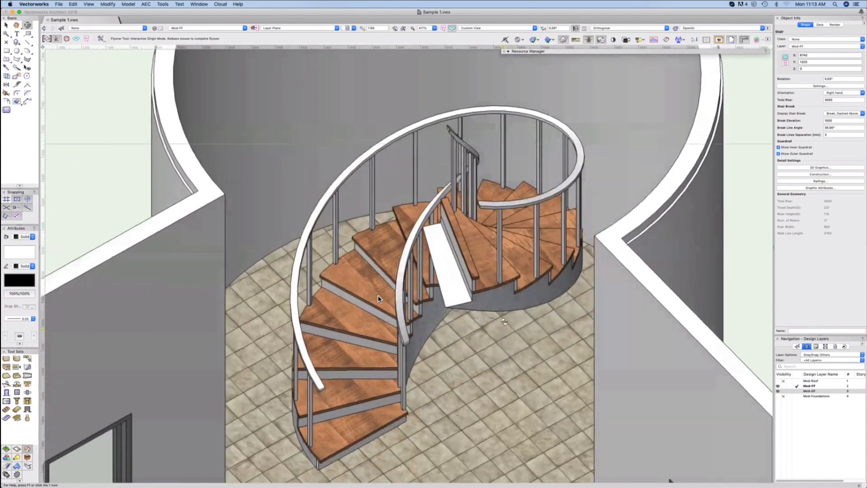
pyautogui.moveTo(378, 298); pyautogui.dragTo(379, 298)
pyautogui.scroll(-10, 378, 298)
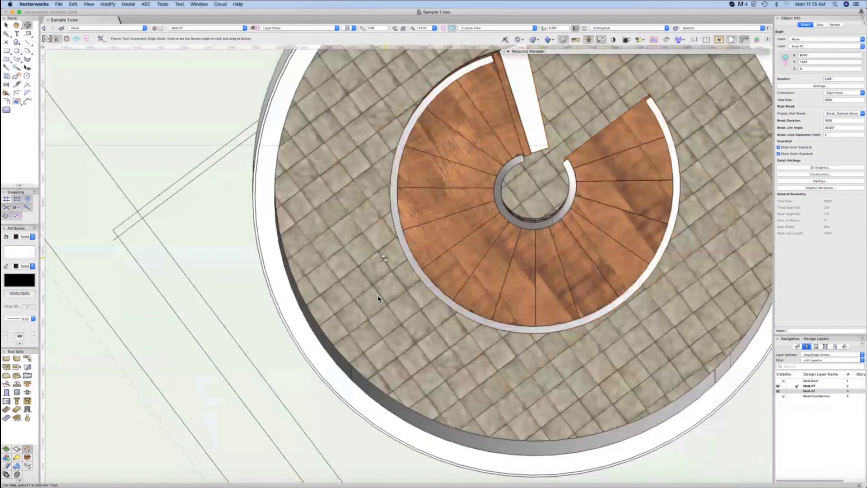
pyautogui.scroll(10, 379, 299)
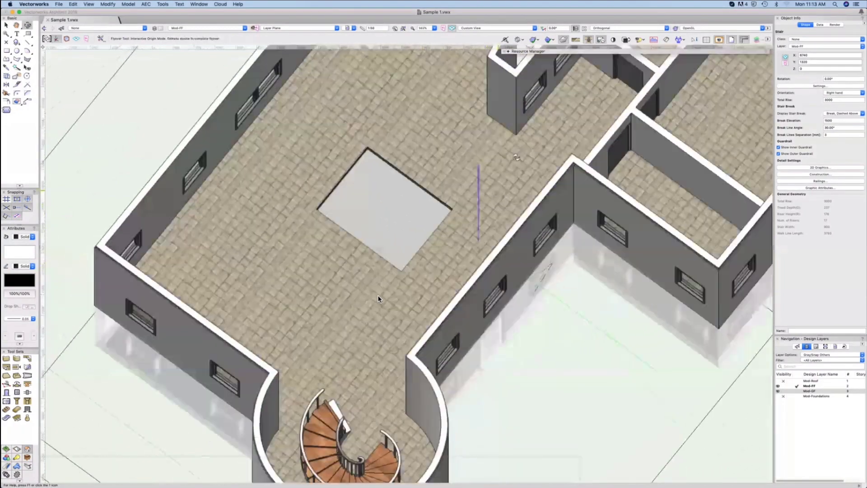
pyautogui.moveTo(516, 157); pyautogui.dragTo(372, 363)
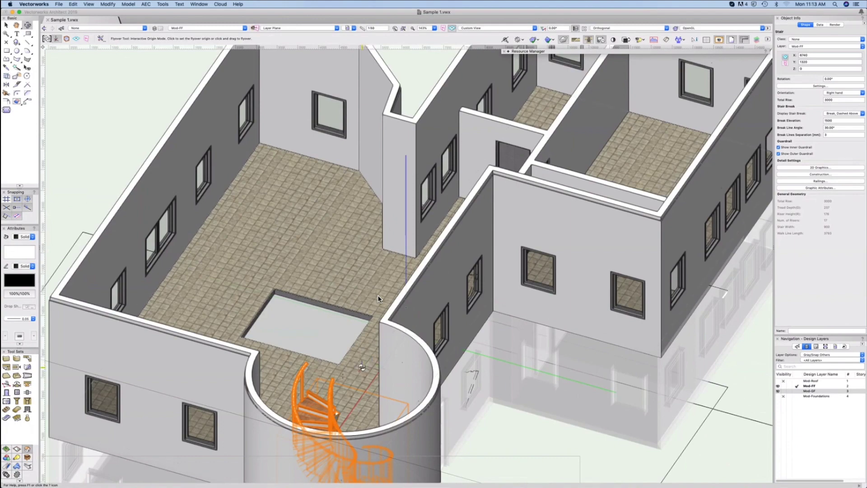
pyautogui.moveTo(282, 336); pyautogui.dragTo(348, 345)
pyautogui.scroll(-5, 349, 345)
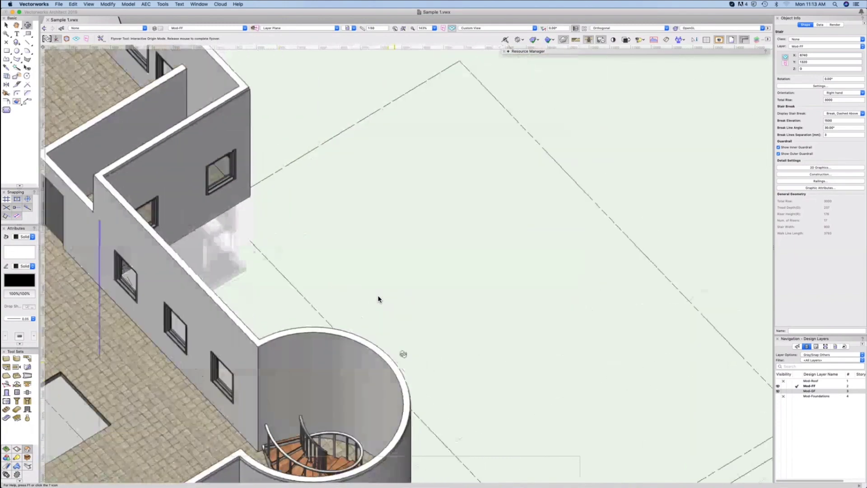
pyautogui.moveTo(343, 379); pyautogui.dragTo(223, 357)
# Switch the model to the Top/Plan view and make Mod-GF the active design layer
pyautogui.press('super+1')
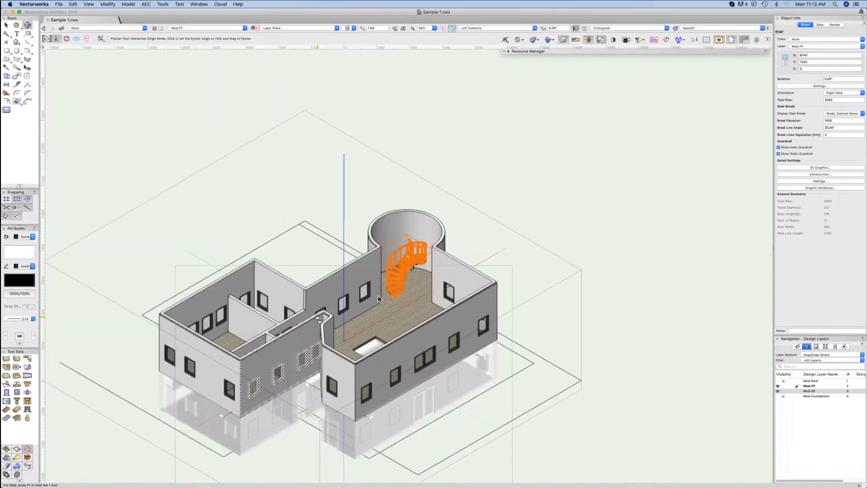
pyautogui.press('super+5')
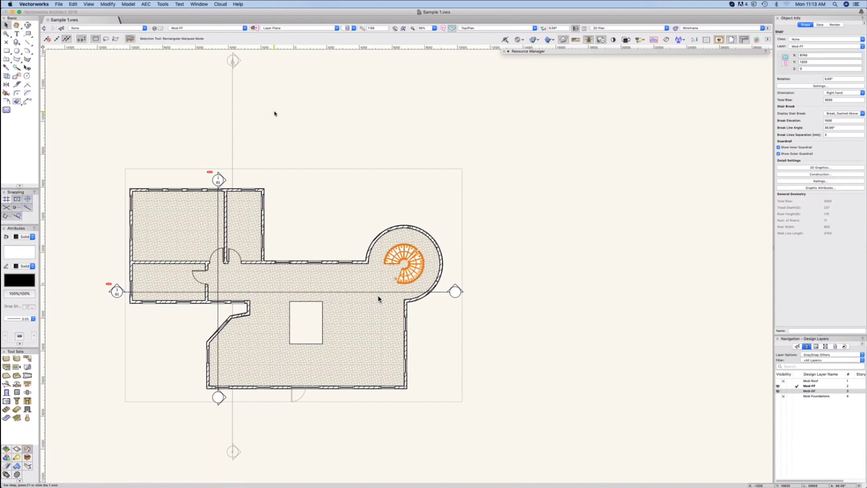
pyautogui.press('super+shift+Down')
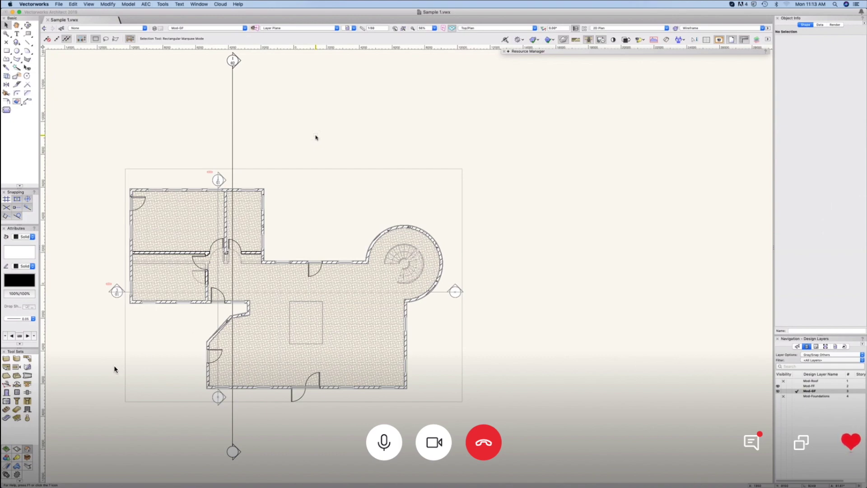
# Start a new stair with the Stair tool and choose the U-Stair, Single Winder Return standard configuration
pyautogui.click(7, 411)
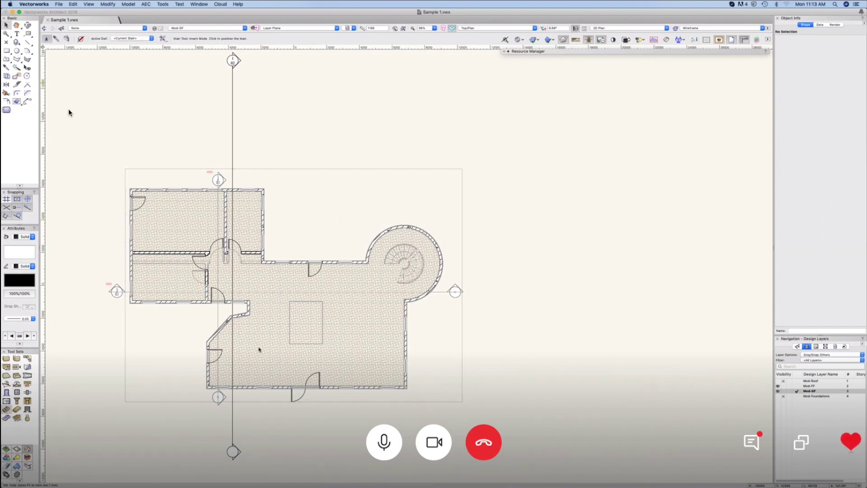
pyautogui.click(161, 41)
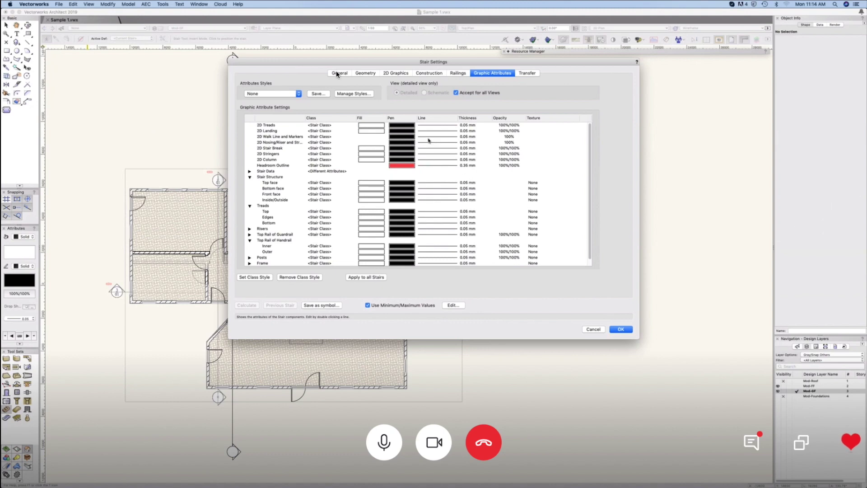
pyautogui.click(338, 73)
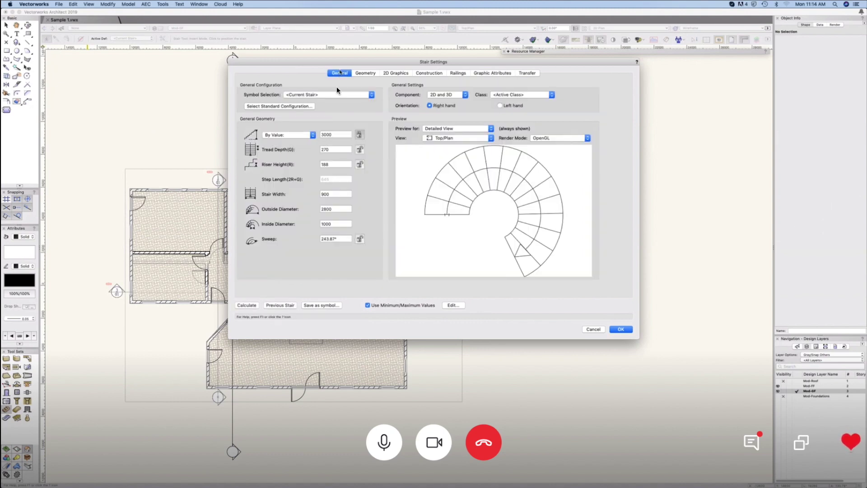
pyautogui.click(297, 106)
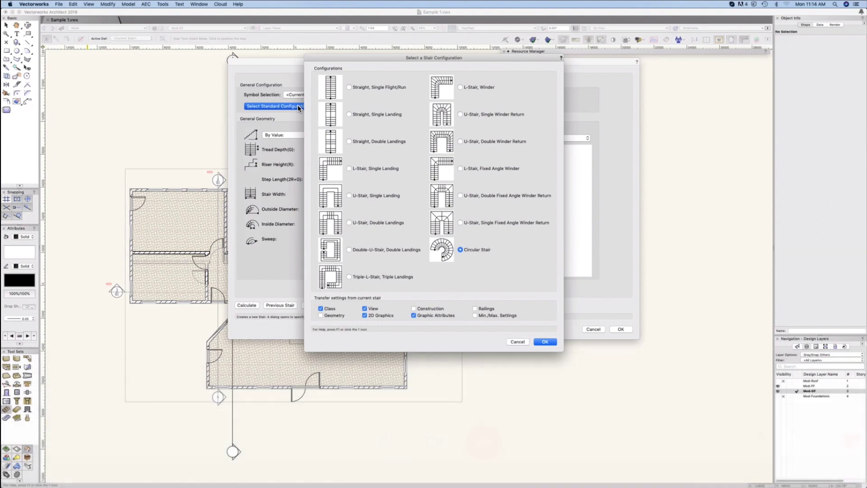
pyautogui.moveTo(362, 58); pyautogui.dragTo(632, 57)
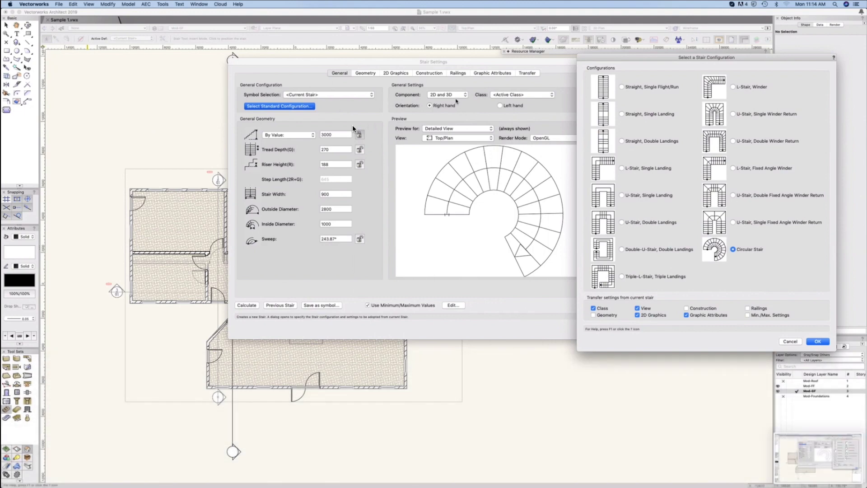
pyautogui.moveTo(633, 58); pyautogui.dragTo(369, 43)
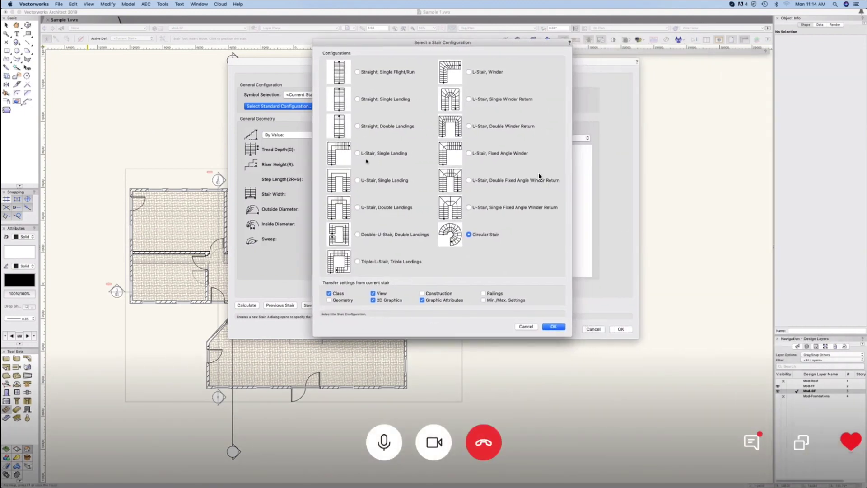
pyautogui.click(469, 100)
pyautogui.click(552, 326)
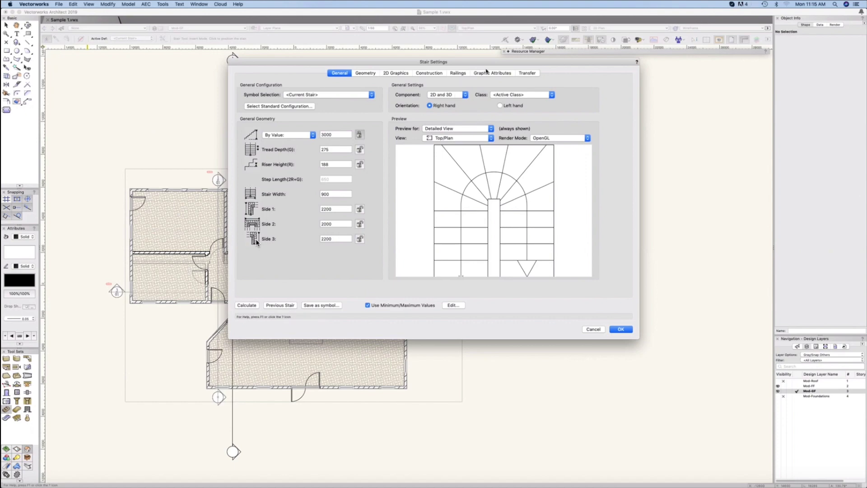
# Assign the stair structure's top face to the stair-concrete class and set its texture to Class Style
pyautogui.click(491, 73)
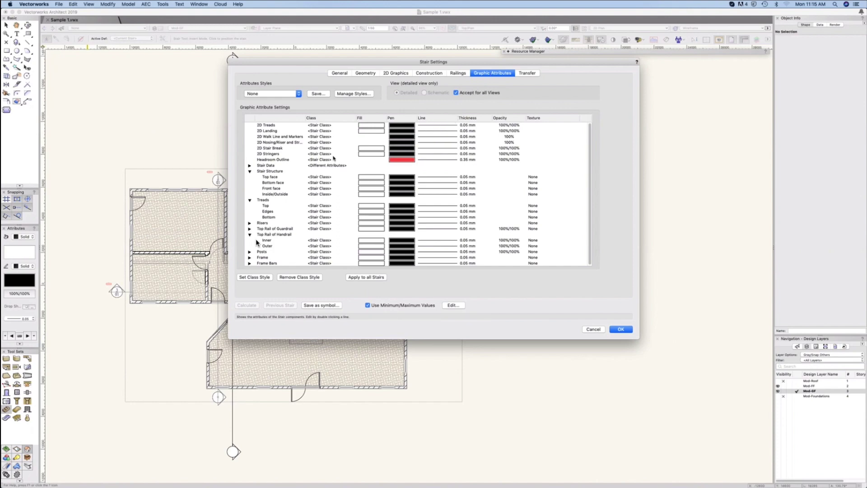
pyautogui.click(276, 177)
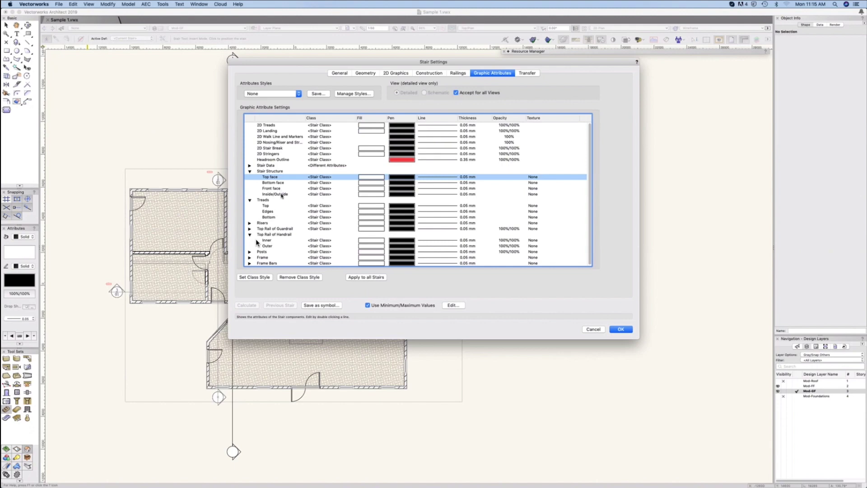
pyautogui.click(282, 195)
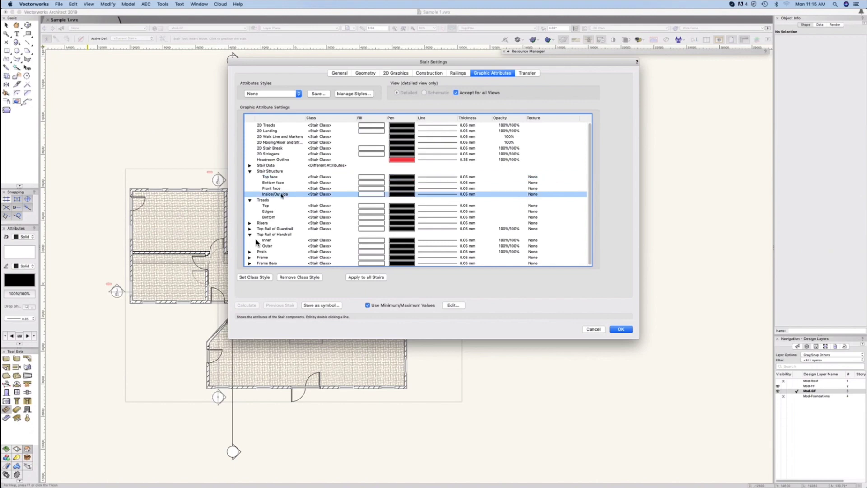
pyautogui.click(277, 177)
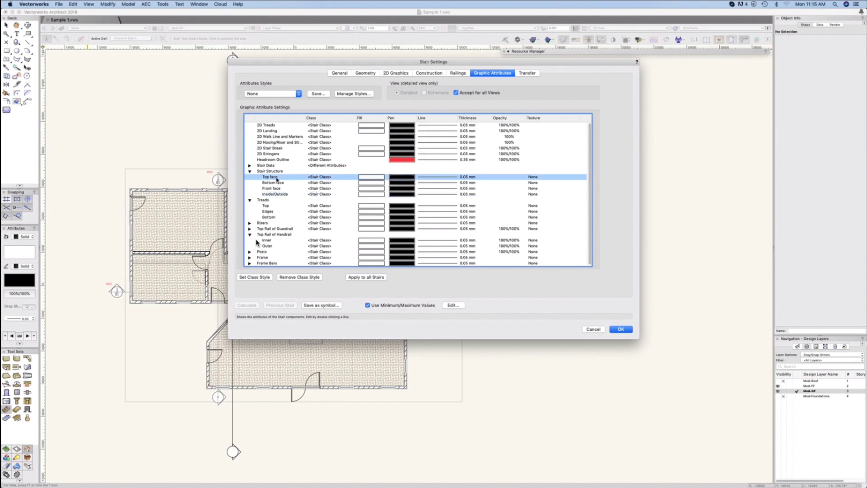
pyautogui.doubleClick(277, 178)
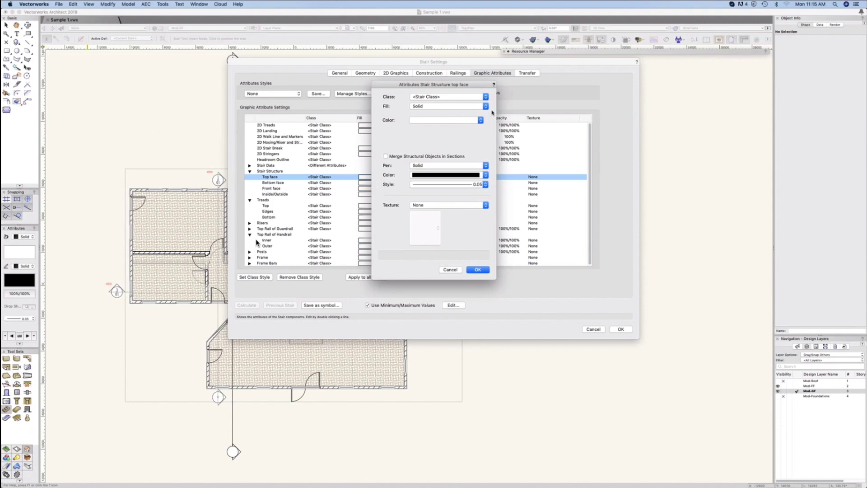
pyautogui.click(486, 97)
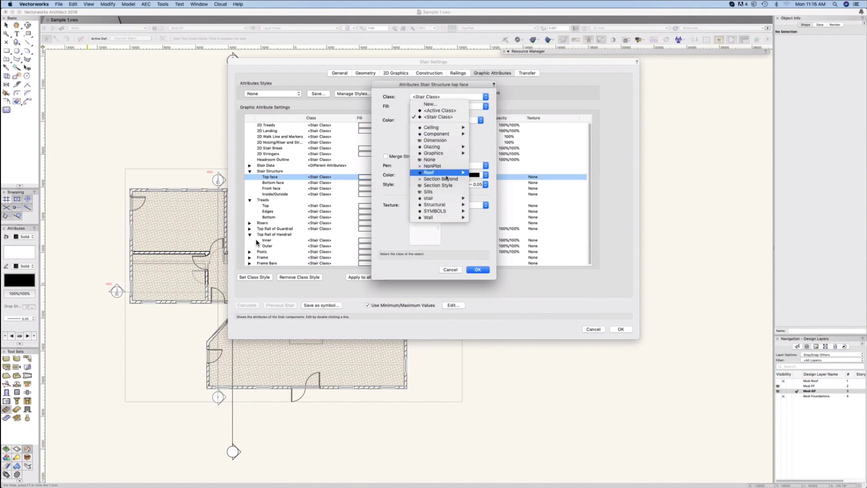
pyautogui.moveTo(465, 198)
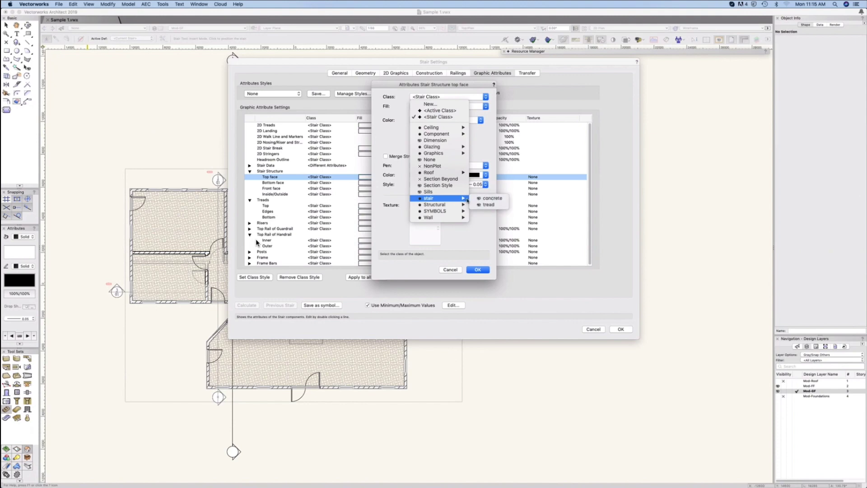
pyautogui.click(489, 200)
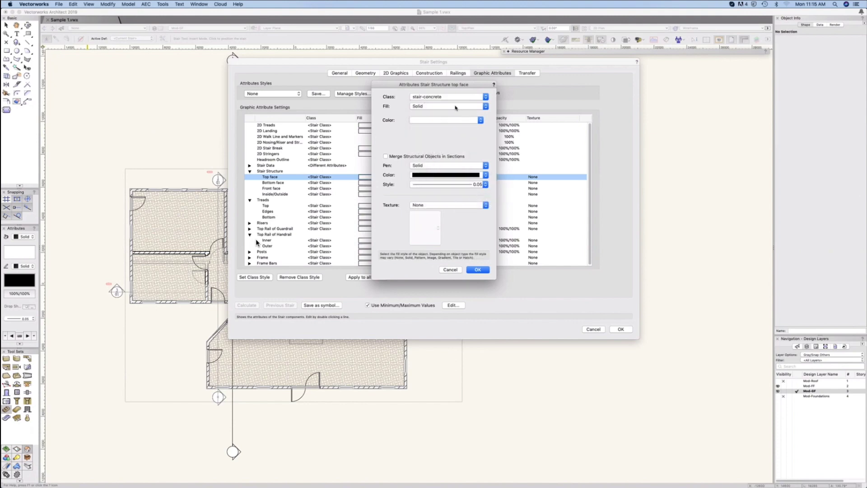
pyautogui.click(486, 206)
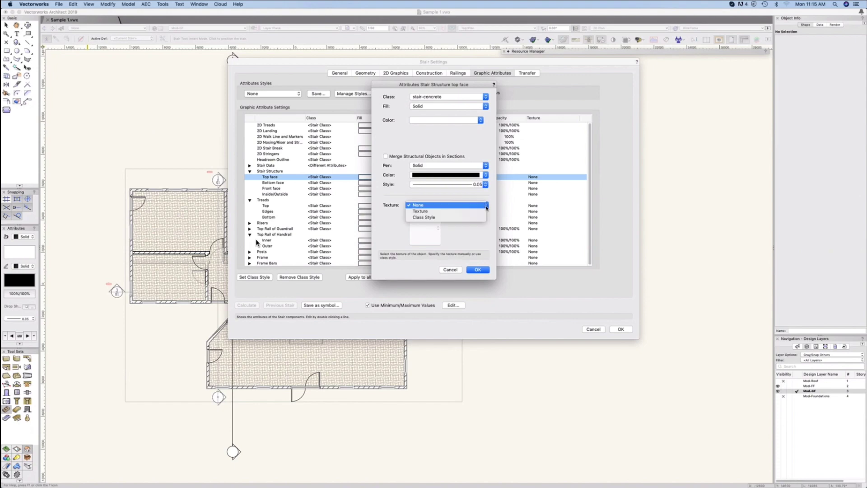
pyautogui.click(474, 217)
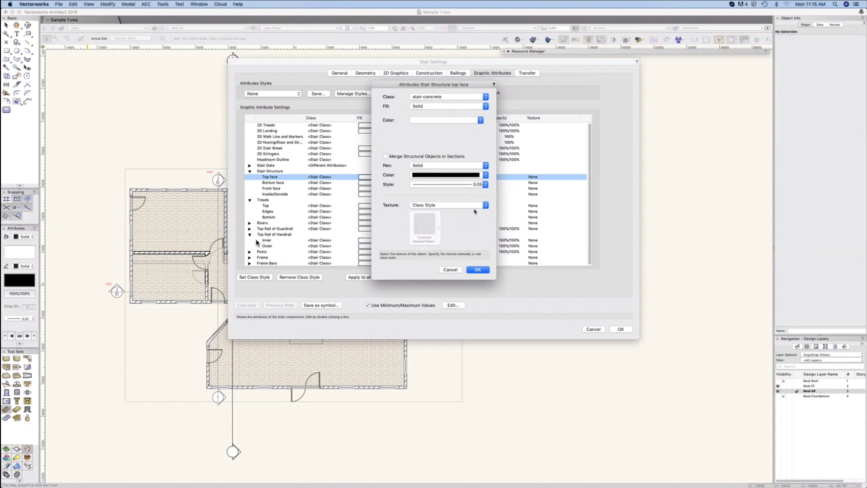
pyautogui.click(478, 270)
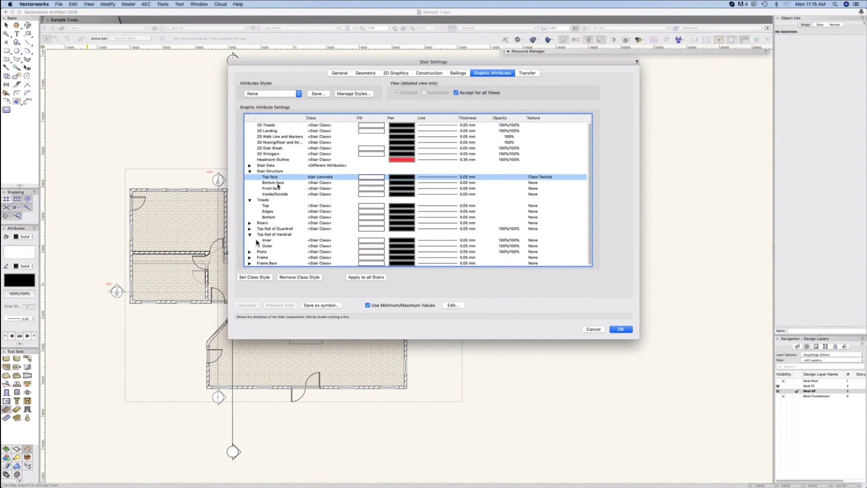
# Assign the top of the treads to the stair-tread class and set its texture to Class Style
pyautogui.click(268, 206)
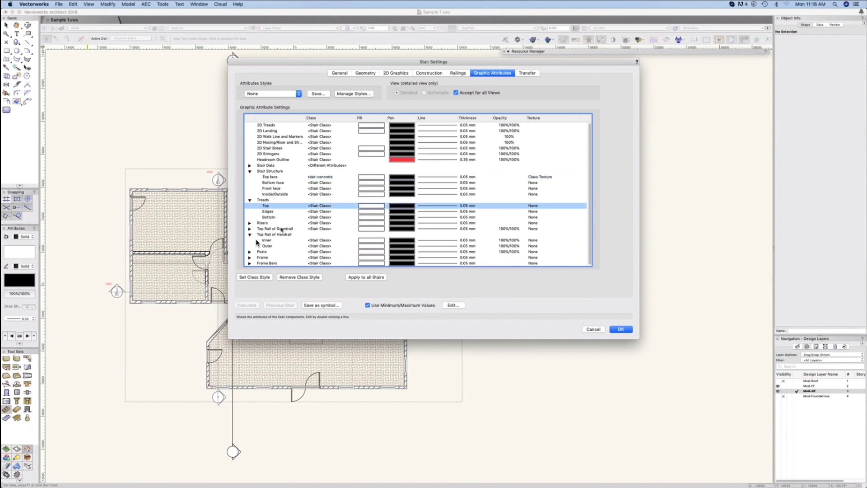
pyautogui.doubleClick(267, 207)
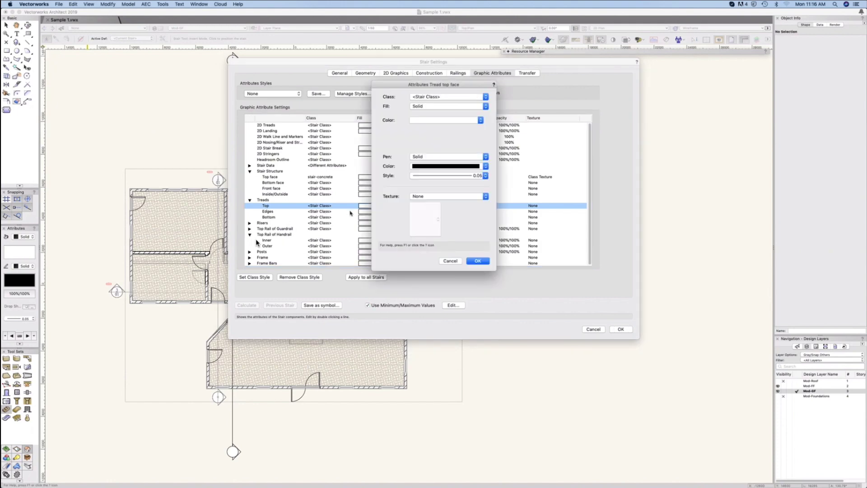
pyautogui.click(487, 97)
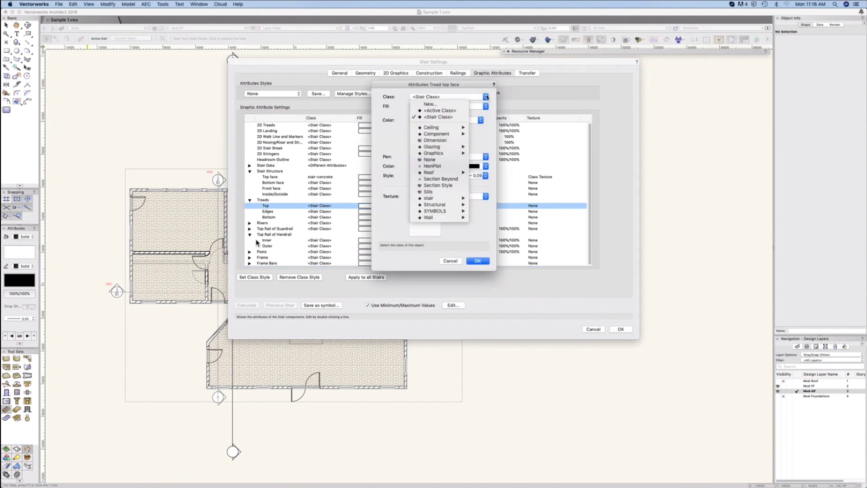
pyautogui.moveTo(454, 199)
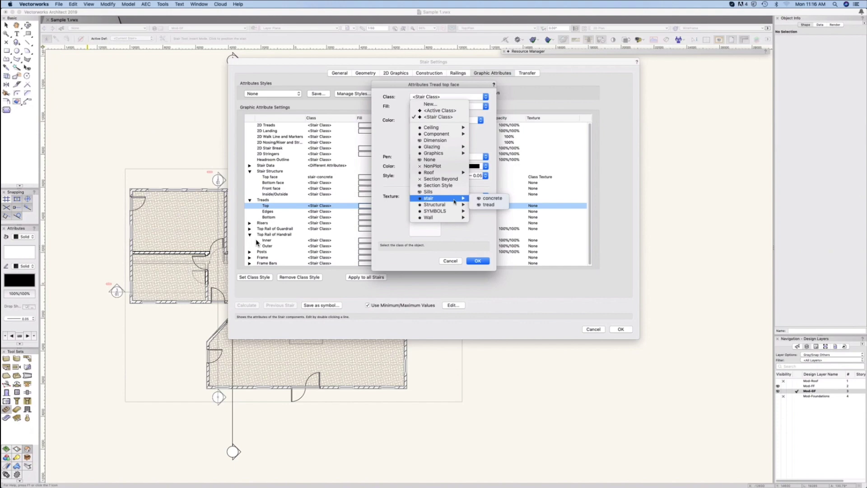
pyautogui.click(488, 206)
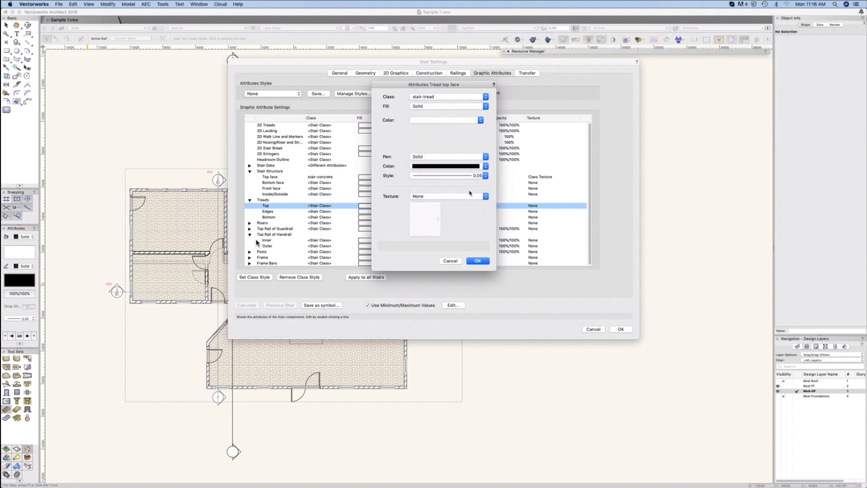
pyautogui.click(485, 196)
pyautogui.click(477, 210)
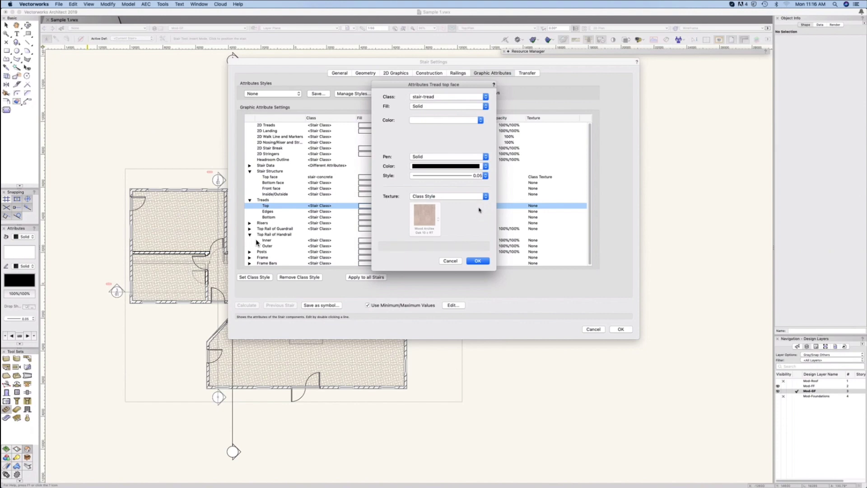
pyautogui.click(478, 261)
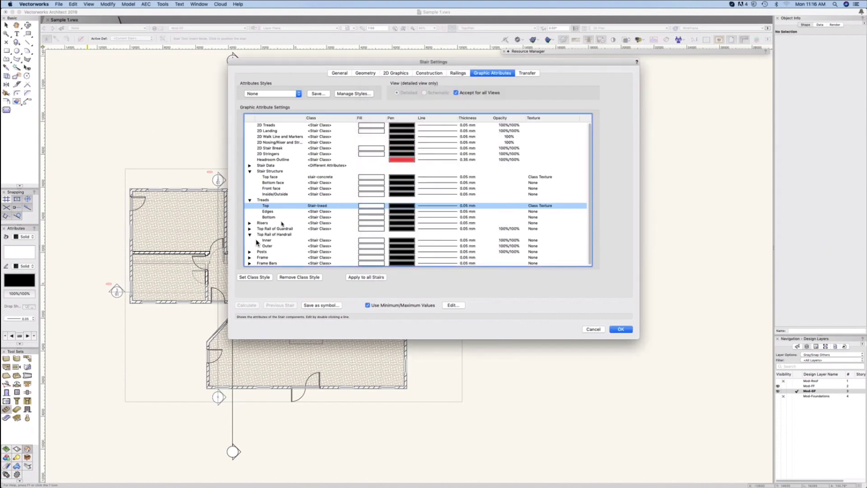
# Assign the tread edges to the stair-tread class with the Class Style texture
pyautogui.click(267, 212)
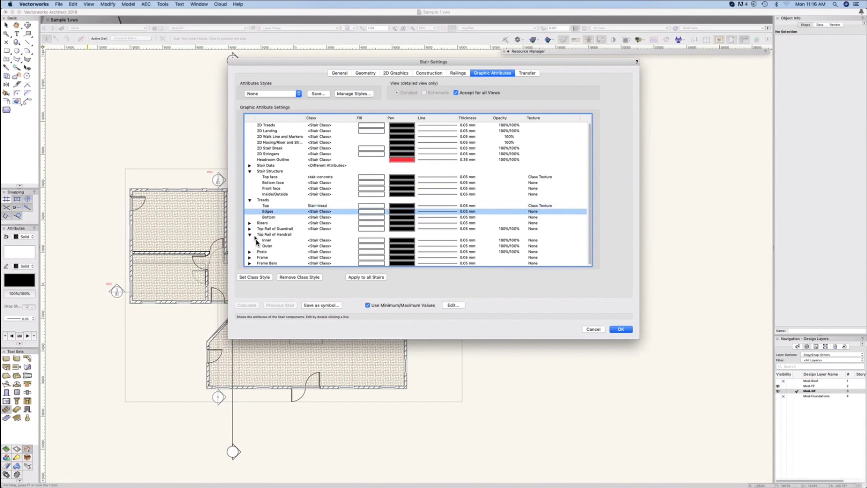
pyautogui.doubleClick(271, 211)
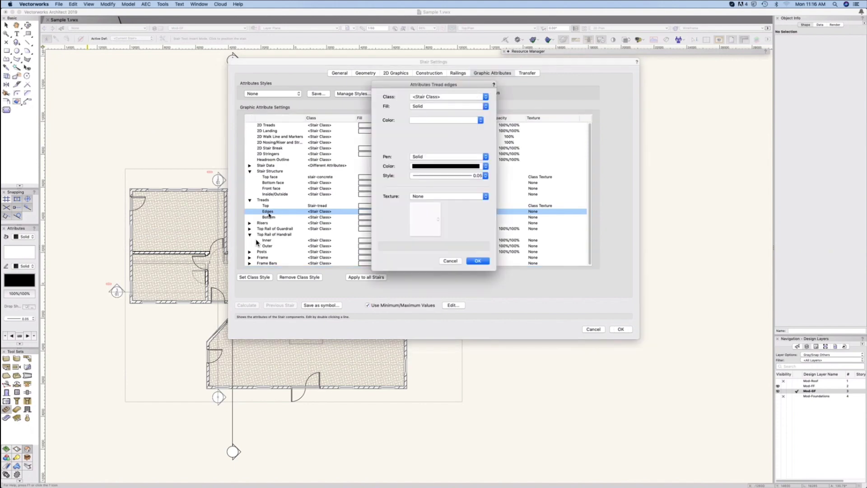
pyautogui.click(485, 97)
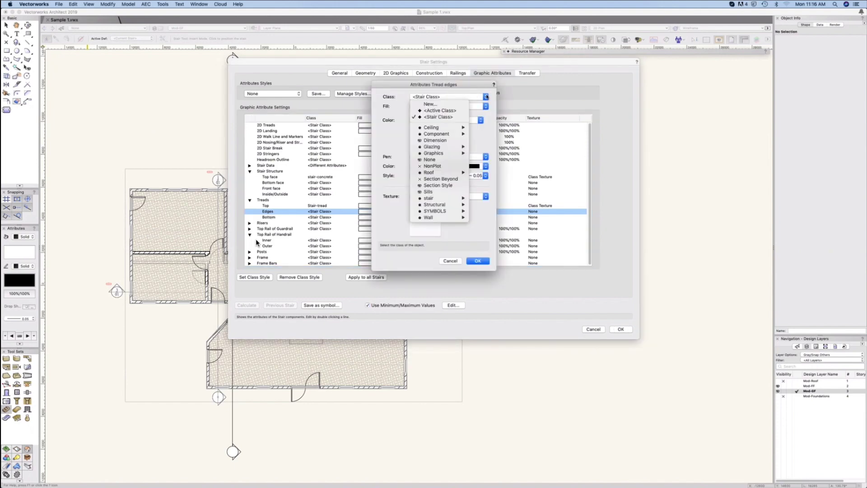
pyautogui.moveTo(445, 197)
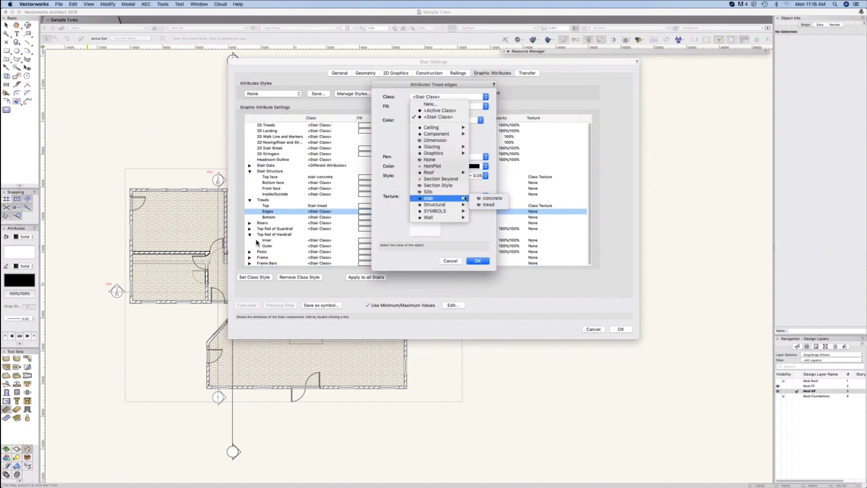
pyautogui.click(486, 204)
pyautogui.click(485, 196)
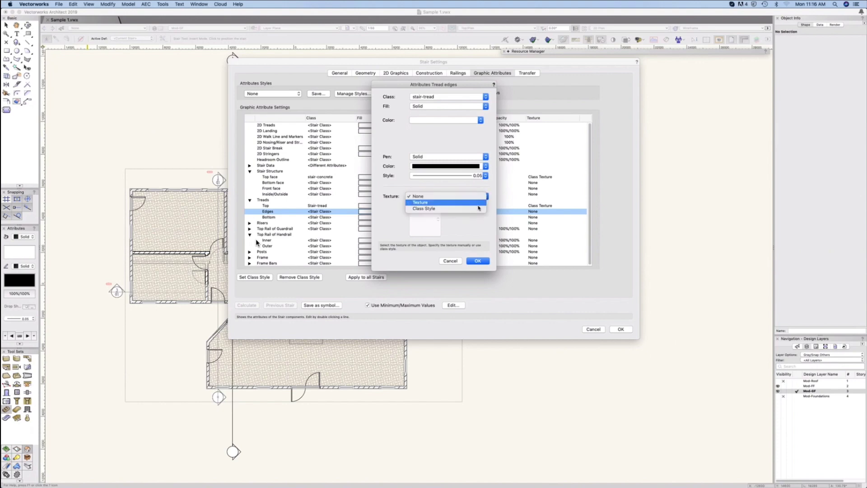
pyautogui.click(474, 210)
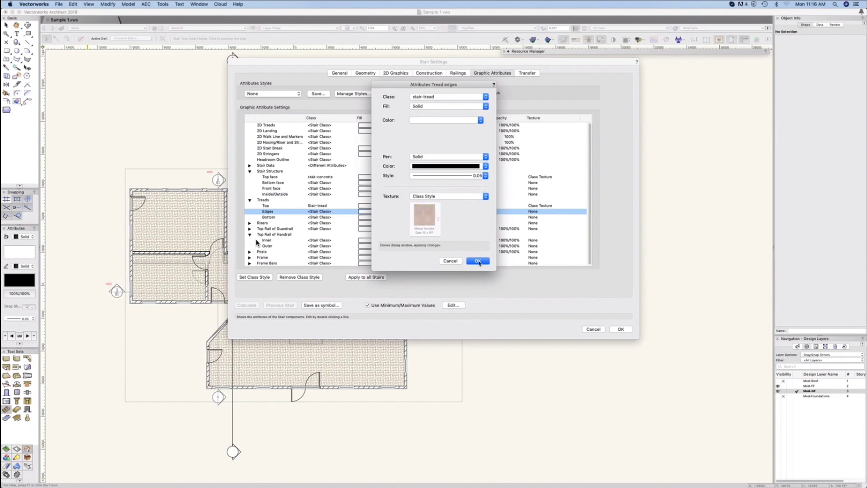
pyautogui.click(478, 261)
# Check the attributes of the treads' bottom face and accept the settings for the new U-shaped stair
pyautogui.click(272, 218)
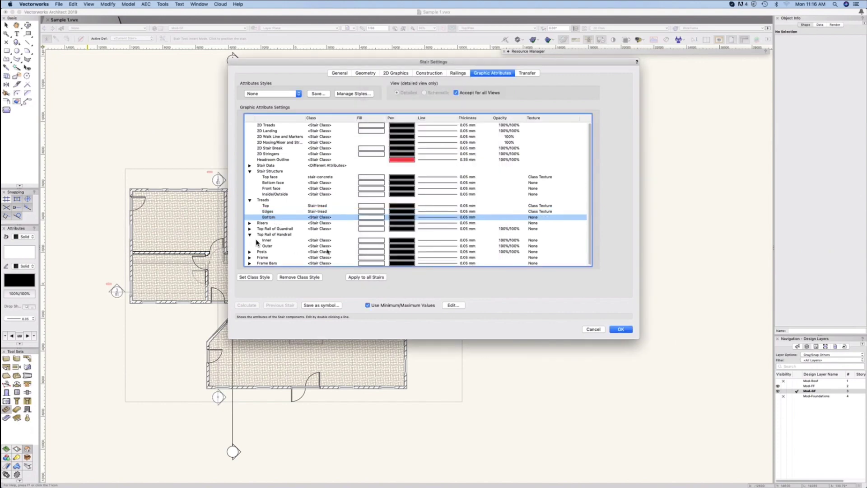
pyautogui.doubleClick(273, 217)
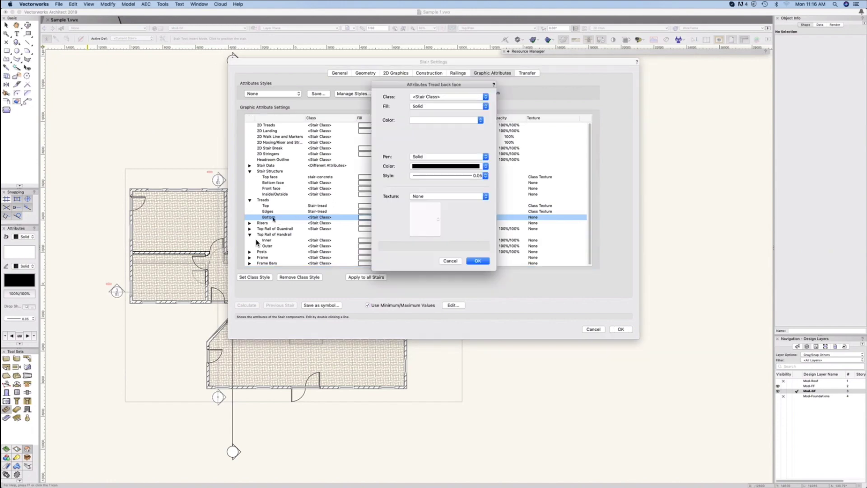
pyautogui.click(479, 261)
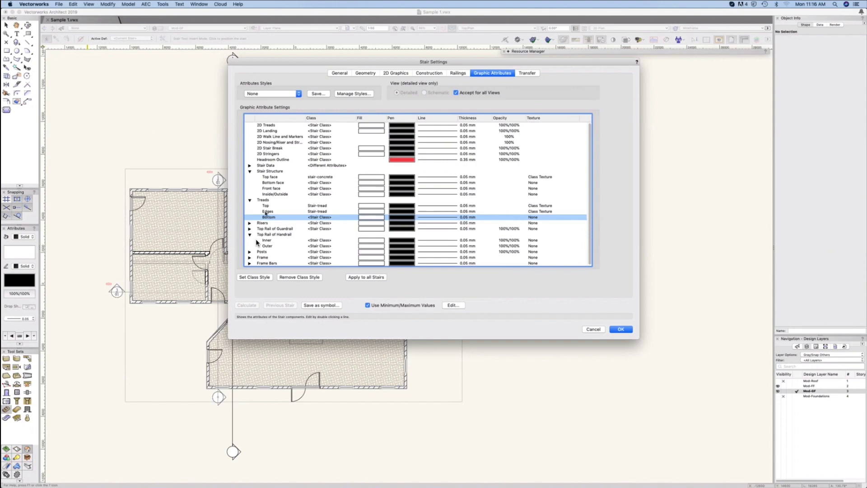
pyautogui.click(620, 330)
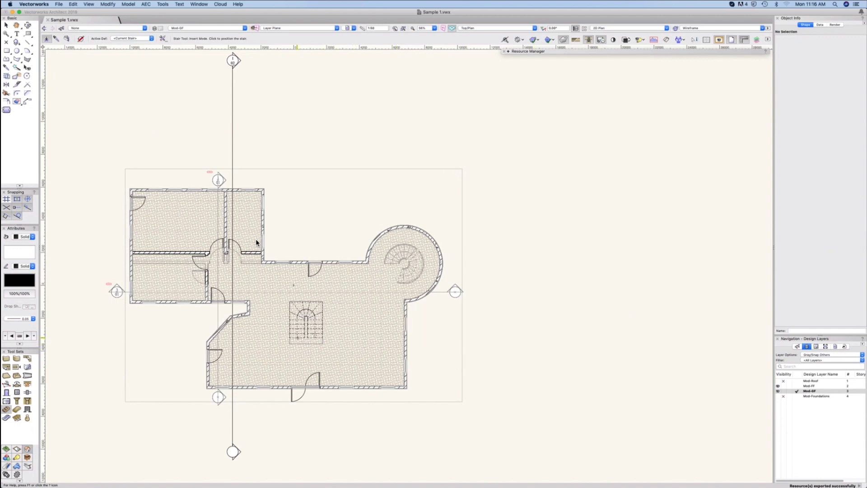
# Place the U-shaped winder stair in the ground floor's rectangular opening and end the placement
pyautogui.click(298, 338)
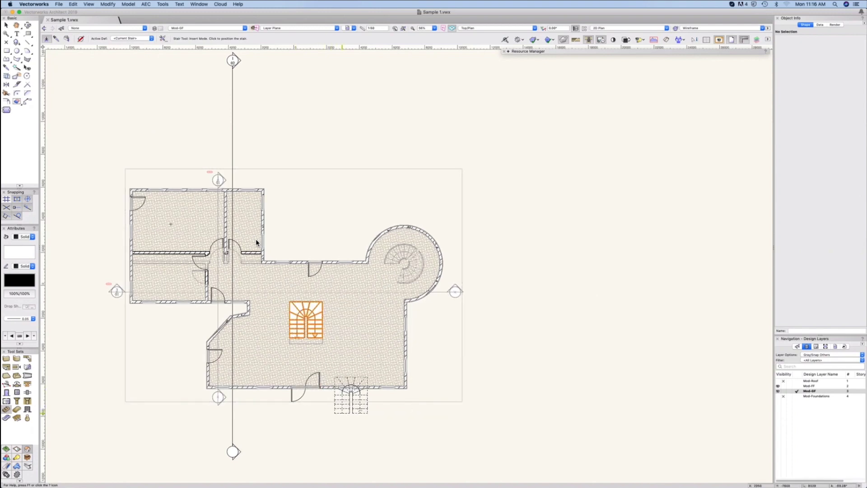
pyautogui.press('x')
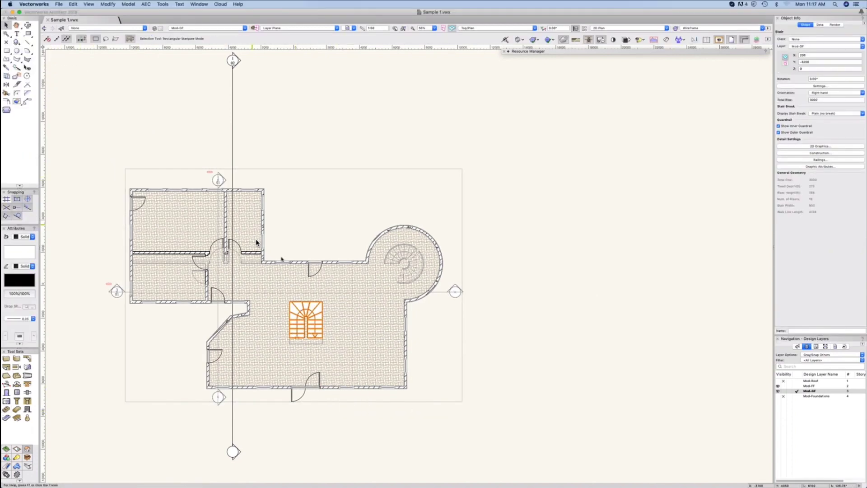
pyautogui.scroll(10, 309, 321)
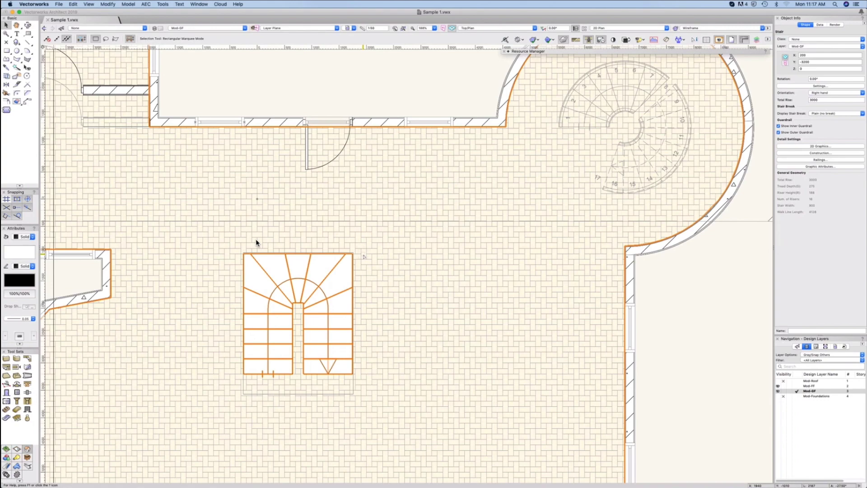
# Show the building in Left Isometric view with the layer options set to Show/Snap/Modify Others
pyautogui.press('1')
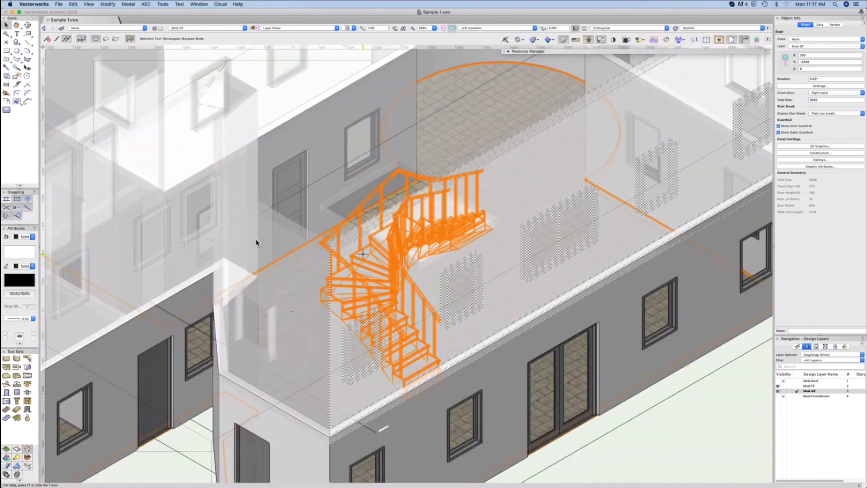
pyautogui.scroll(-6, 256, 240)
pyautogui.scroll(1, 256, 239)
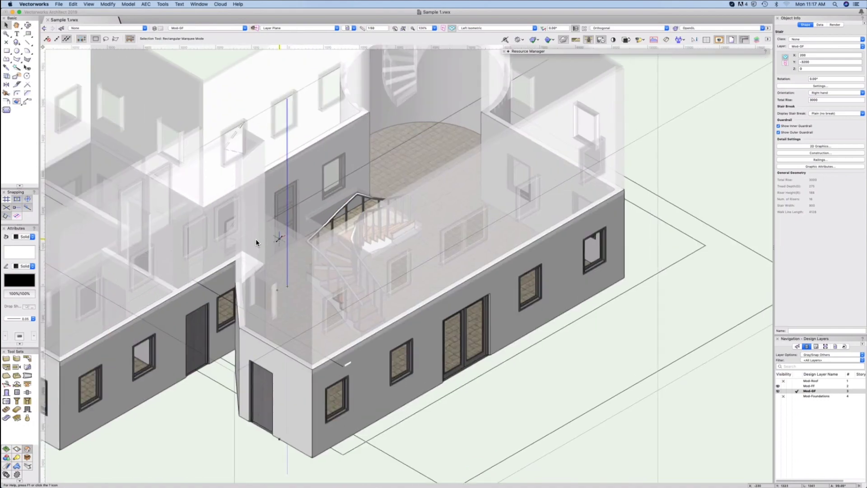
pyautogui.scroll(-1, 256, 239)
pyautogui.scroll(5, 256, 238)
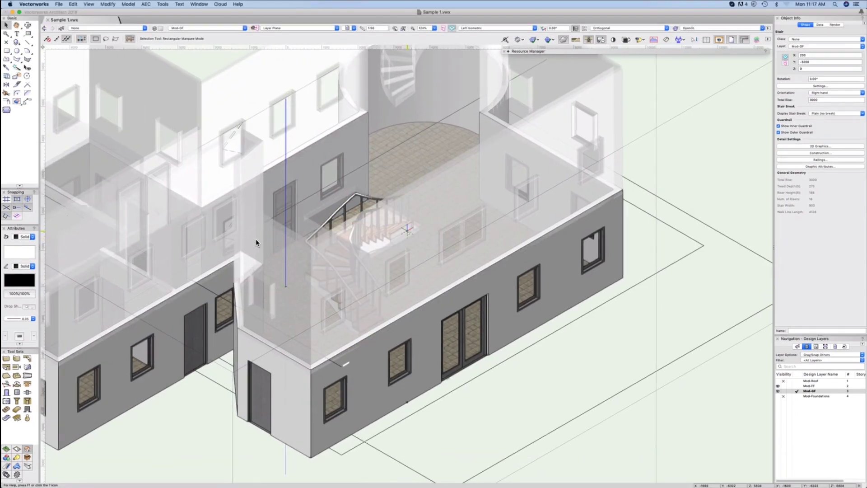
pyautogui.scroll(-5, 255, 238)
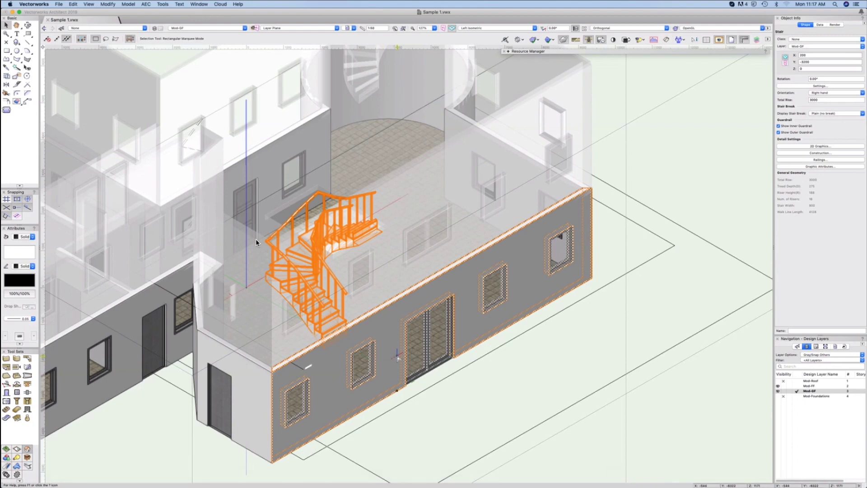
pyautogui.press('alt+super+6')
pyautogui.scroll(-3, 396, 288)
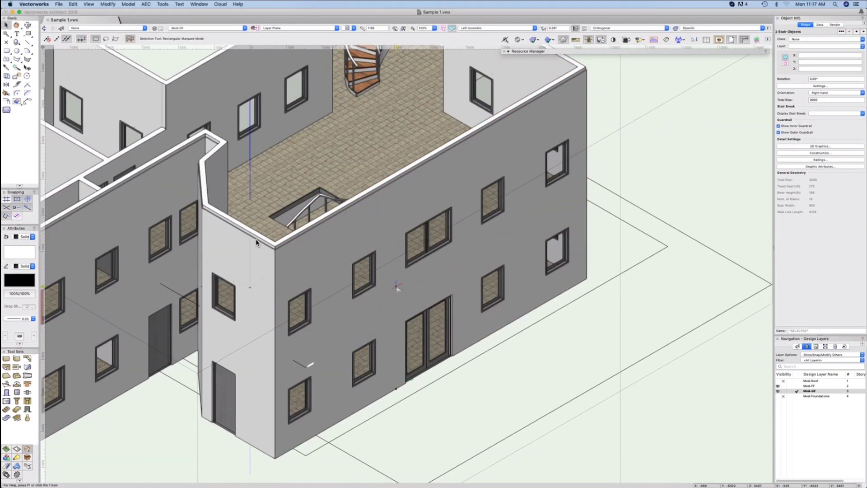
# Inspect both stairs and their floor openings in 3D from above, and return to the Top/Plan view
pyautogui.scroll(3, 256, 242)
pyautogui.press('c')
pyautogui.moveTo(363, 153); pyautogui.dragTo(246, 136)
pyautogui.scroll(-10, 256, 240)
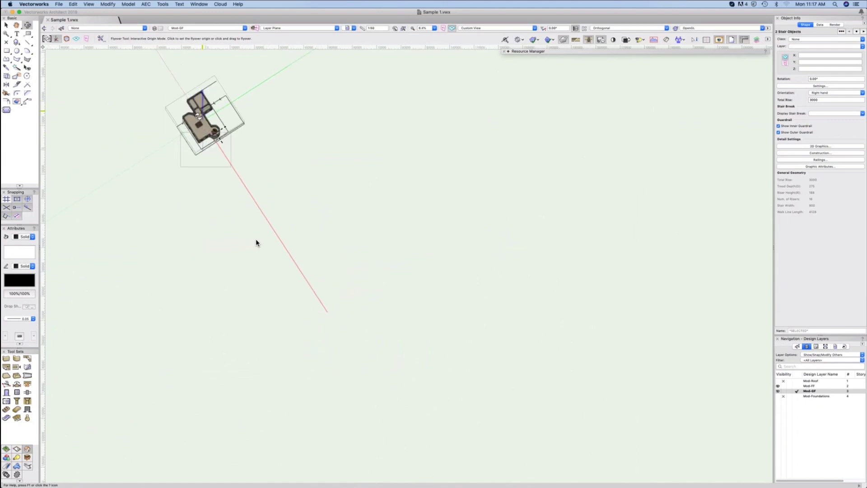
pyautogui.scroll(20, 256, 243)
pyautogui.scroll(-10, 256, 242)
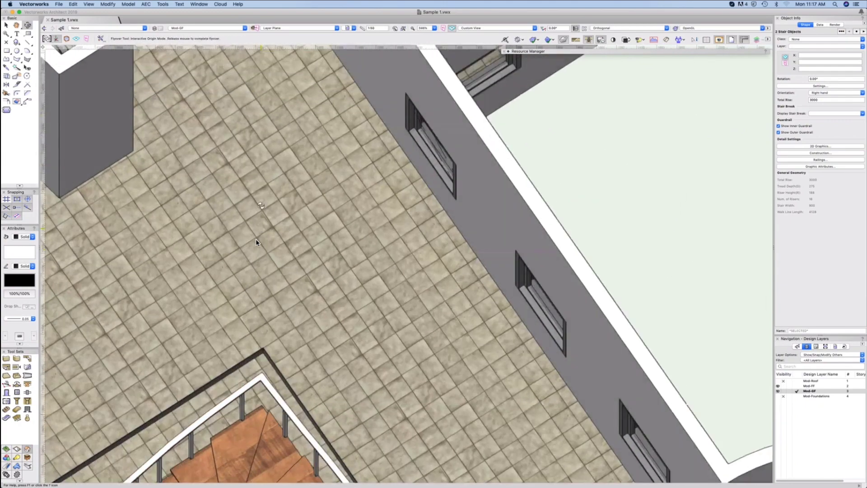
pyautogui.scroll(5, 256, 242)
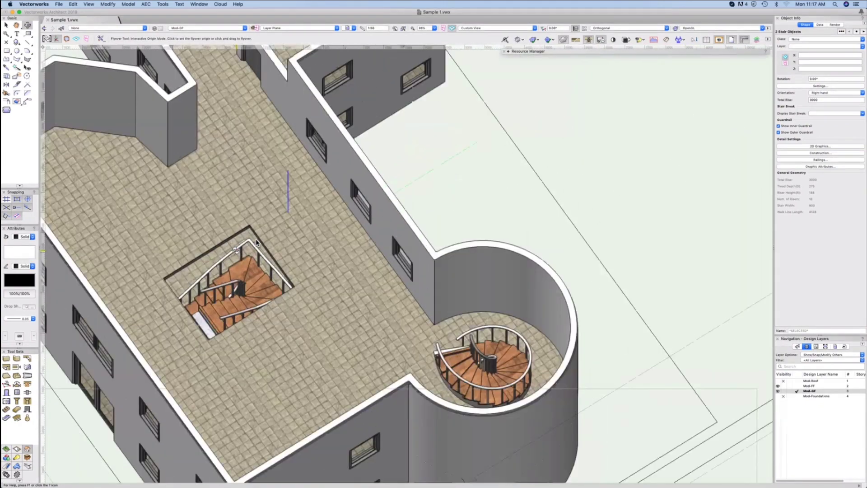
pyautogui.moveTo(255, 242); pyautogui.dragTo(256, 239)
pyautogui.scroll(-3, 255, 240)
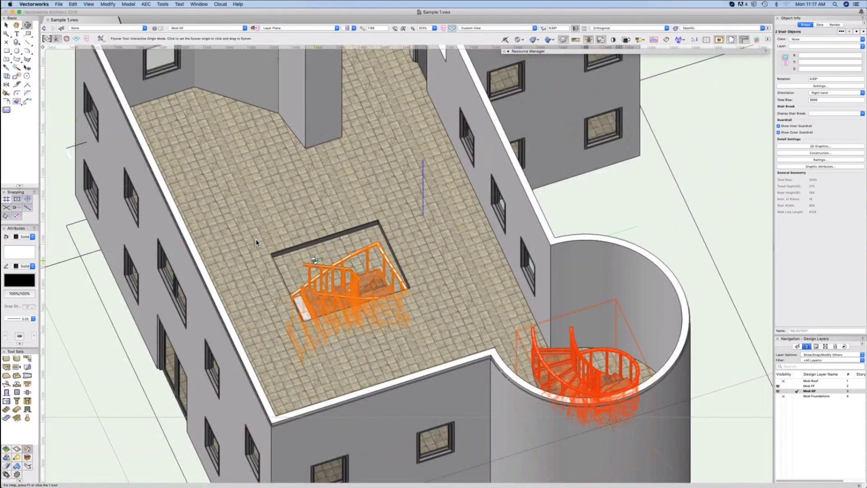
pyautogui.press('super+5')
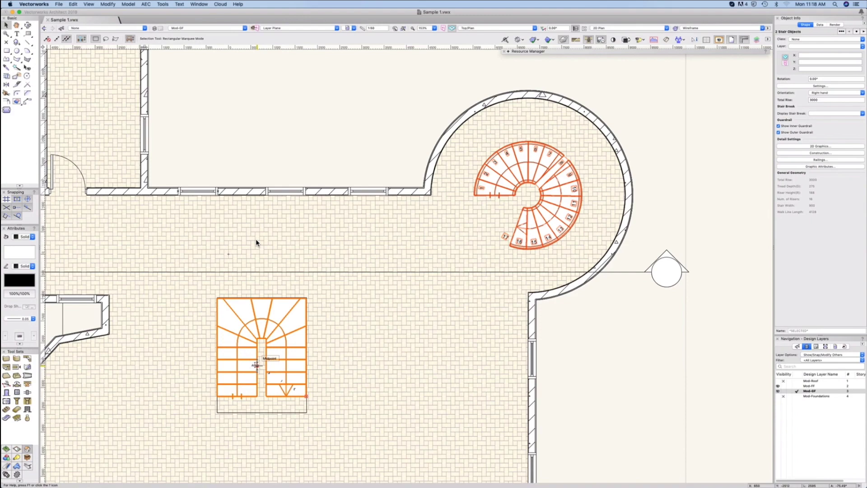
# Try to add a 400 mm top tread in the geometry settings of the two selected stairs
pyautogui.doubleClick(275, 393)
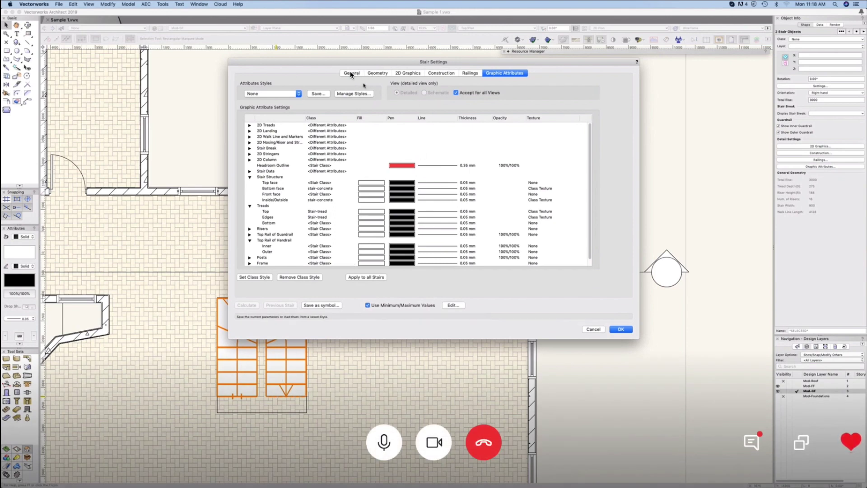
pyautogui.click(372, 74)
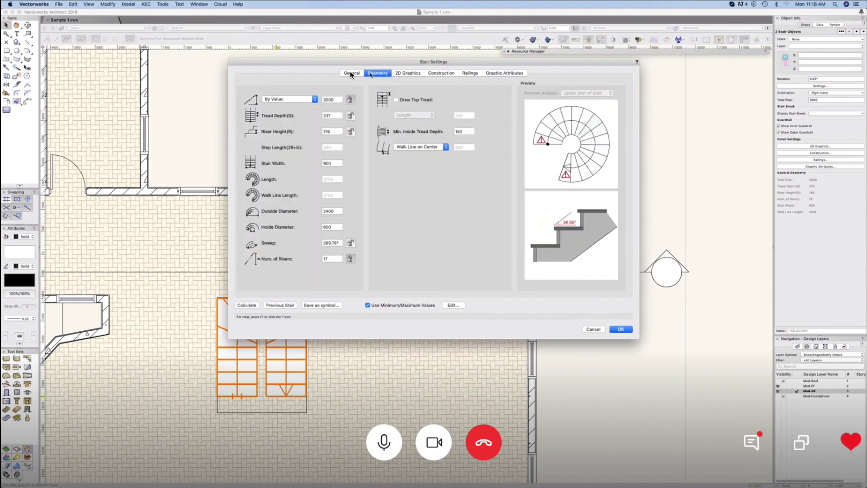
pyautogui.click(399, 99)
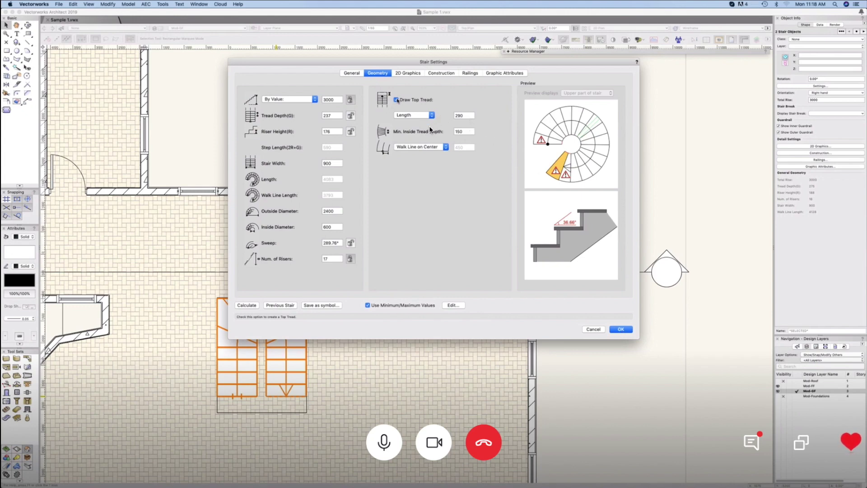
pyautogui.press('Tab')
pyautogui.write('400')
pyautogui.click(620, 329)
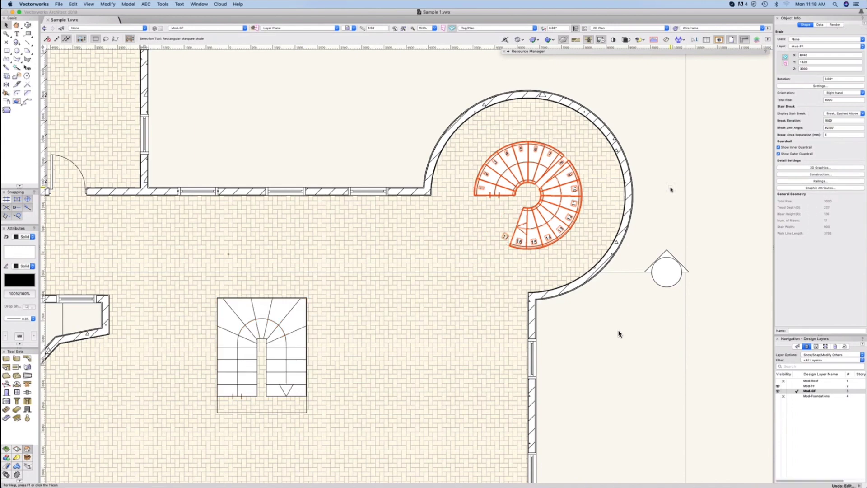
pyautogui.click(619, 333)
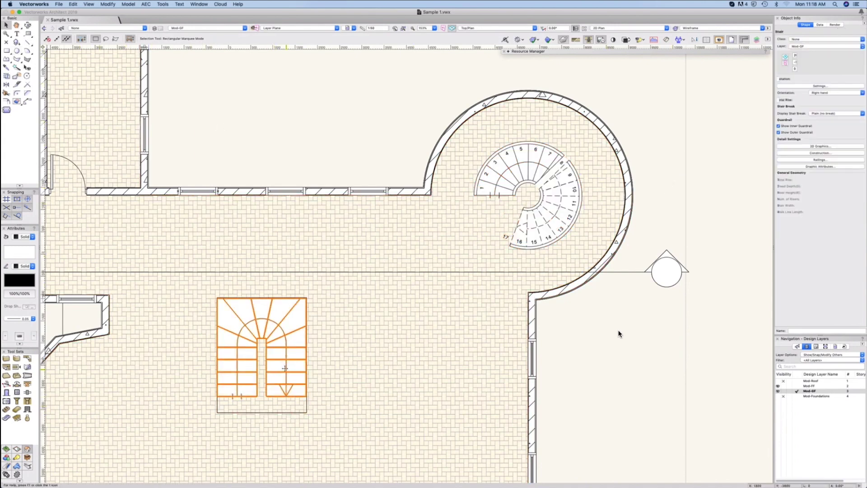
pyautogui.doubleClick(285, 368)
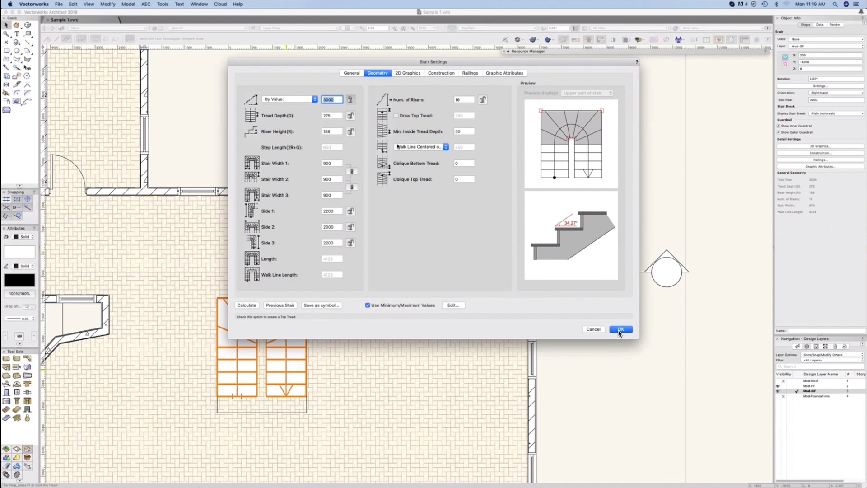
pyautogui.click(396, 115)
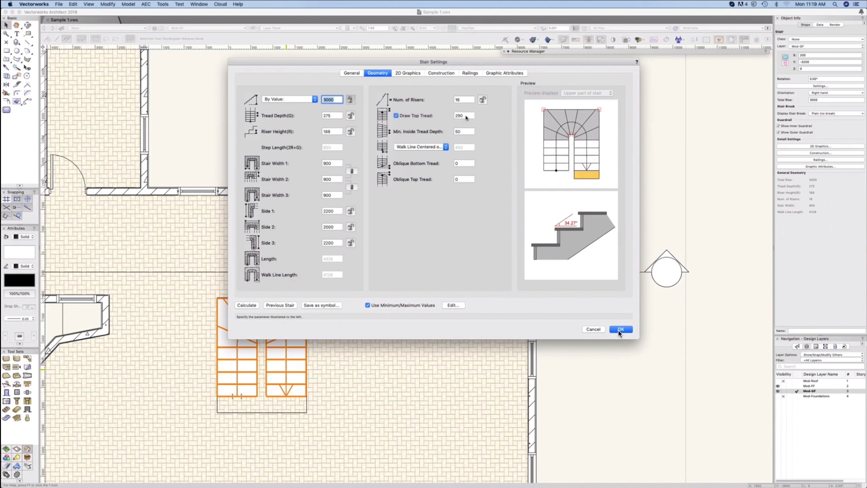
pyautogui.click(463, 116)
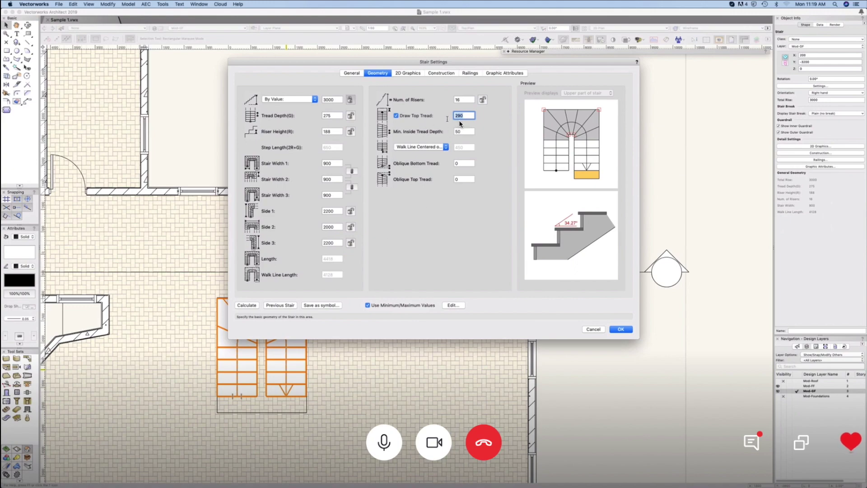
pyautogui.click(593, 329)
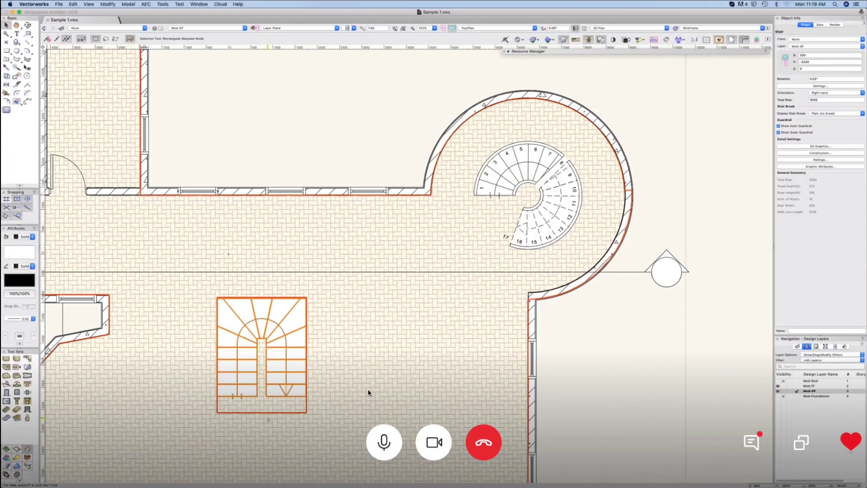
# Measure the gap between the U-shaped stair's open end and the near edge of the rectangular opening
pyautogui.press('n')
pyautogui.click(307, 412)
pyautogui.click(306, 395)
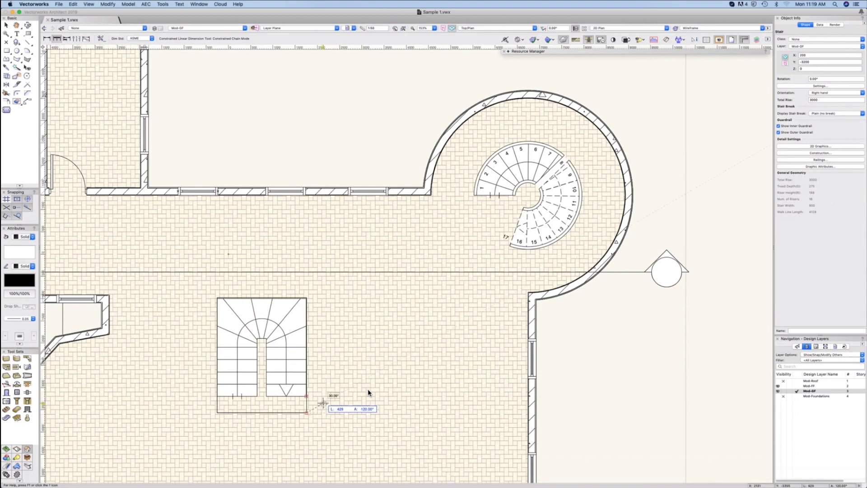
pyautogui.hotkey('alt', 'shift', 'm')
pyautogui.click(307, 412)
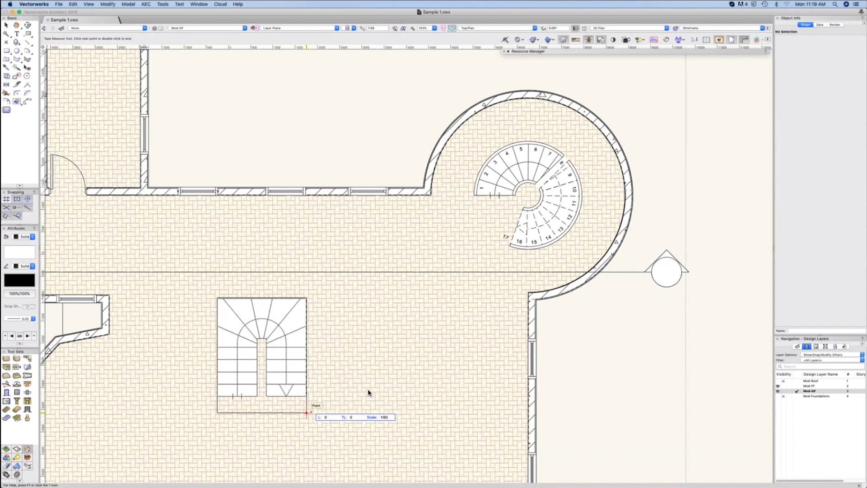
pyautogui.press('x')
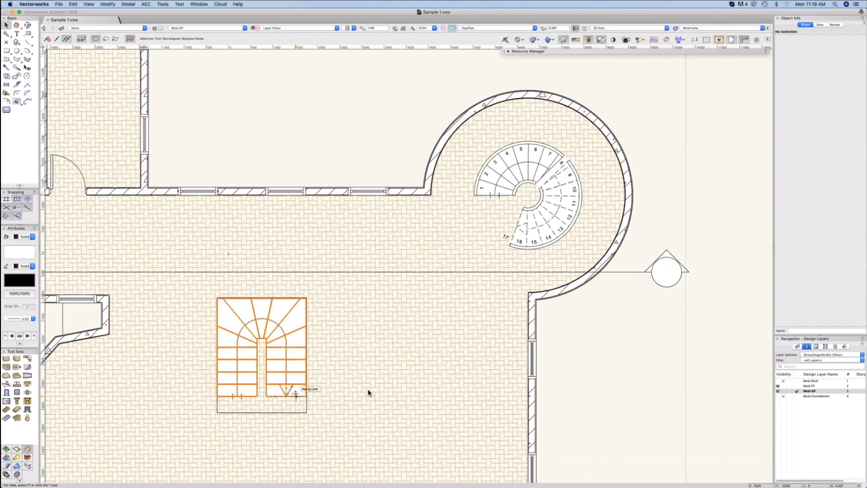
# Try to give the U-shaped stair a 370 mm top tread and 17 risers
pyautogui.click(295, 393)
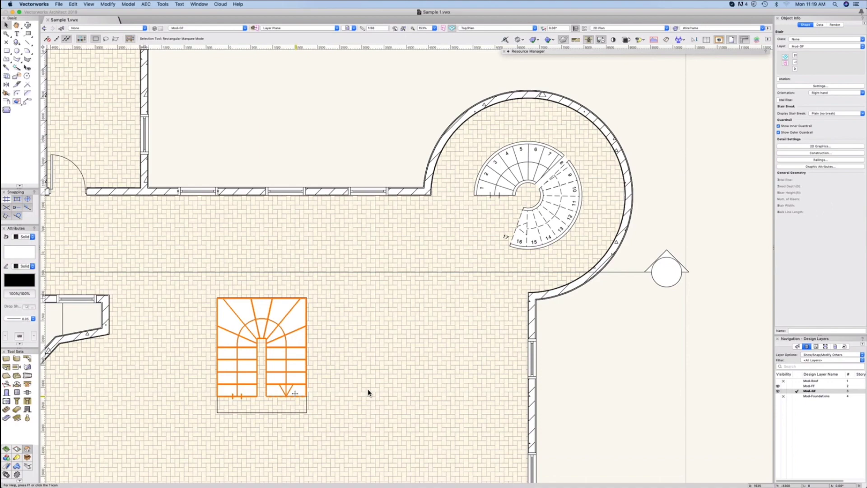
pyautogui.doubleClick(295, 393)
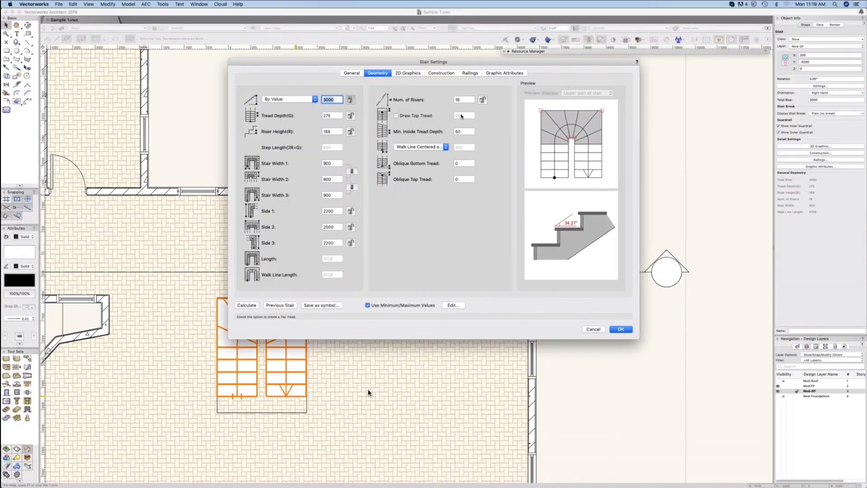
pyautogui.click(396, 115)
pyautogui.write('3')
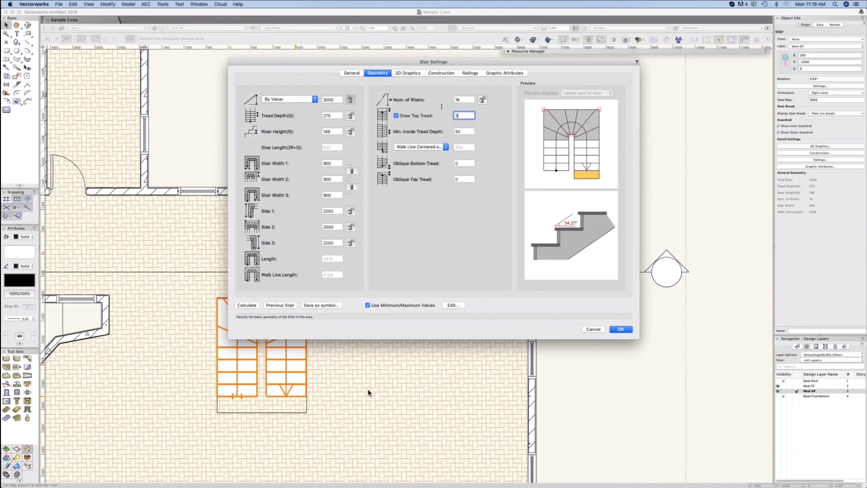
pyautogui.write('6')
pyautogui.click(457, 100)
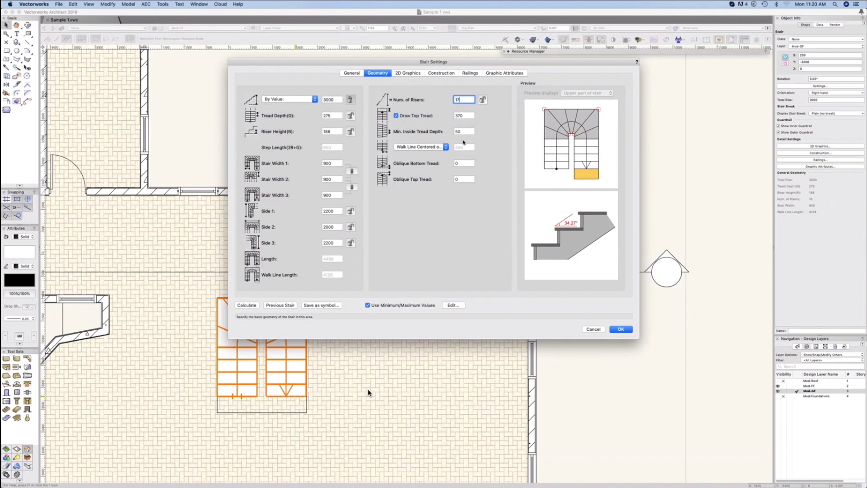
pyautogui.click(620, 329)
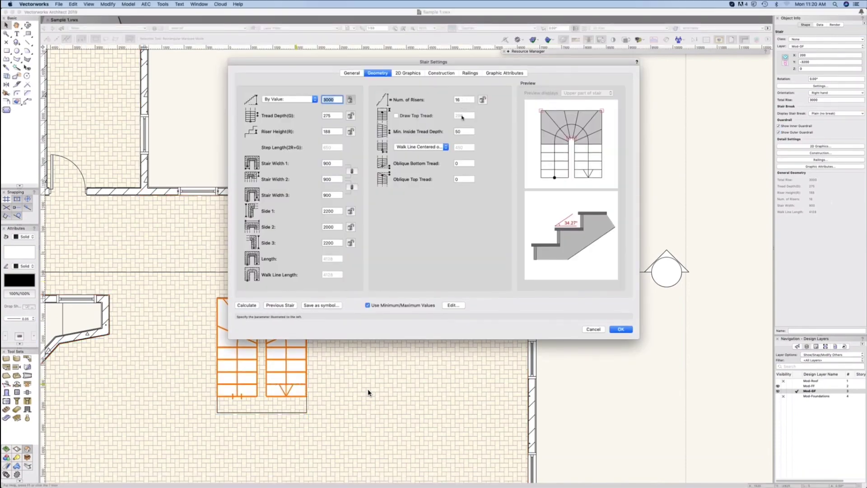
# Add a 370 mm top tread to the U-shaped stair, accept the settings and deselect the stair
pyautogui.click(416, 116)
pyautogui.write('370')
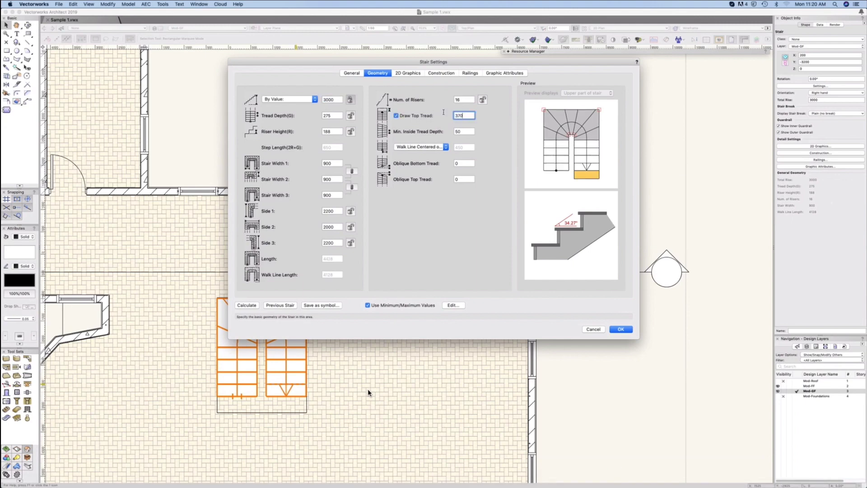
pyautogui.click(621, 329)
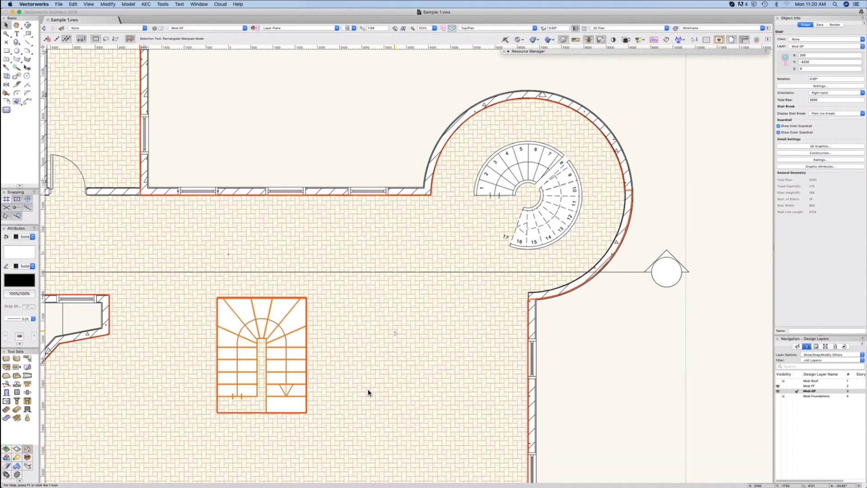
pyautogui.click(407, 139)
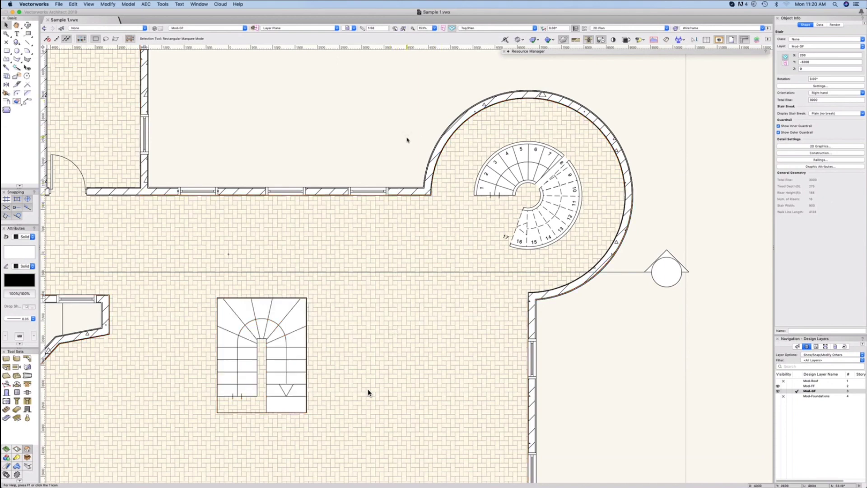
pyautogui.press('super+4')
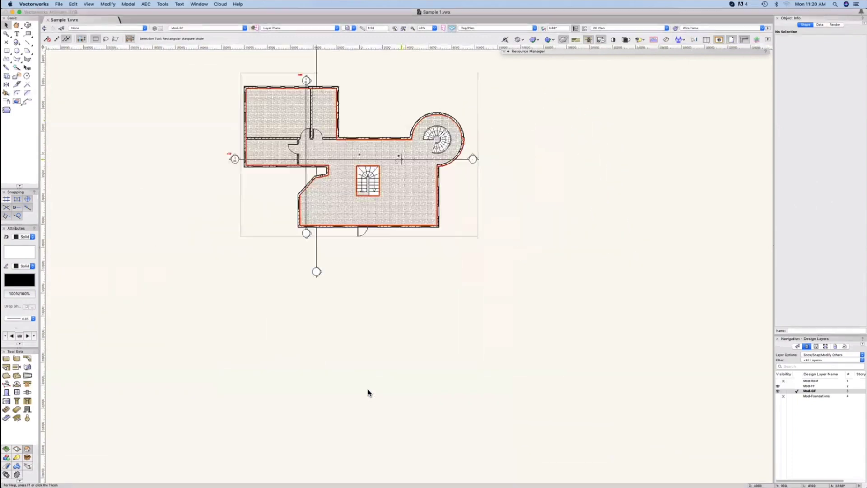
pyautogui.scroll(5, 379, 166)
pyautogui.scroll(-3, 378, 175)
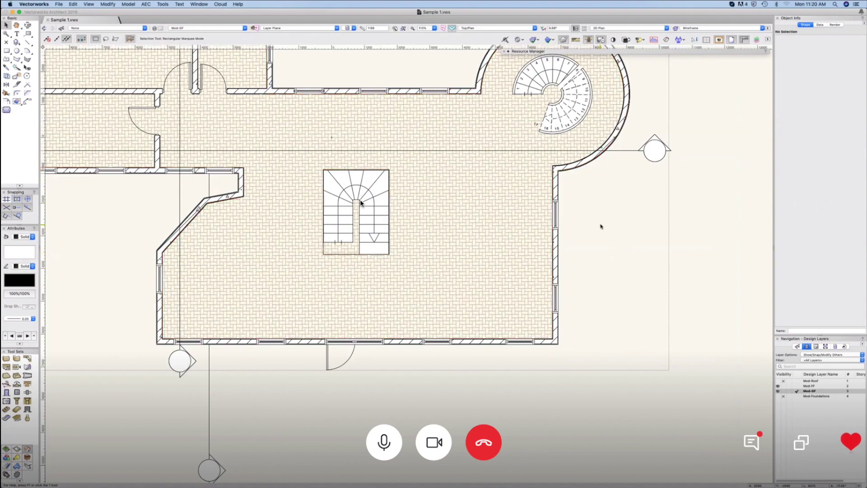
# Duplicate the horizontal section line across the U-shaped stair and rotate the copy 90° to the left
pyautogui.scroll(-5, 397, 215)
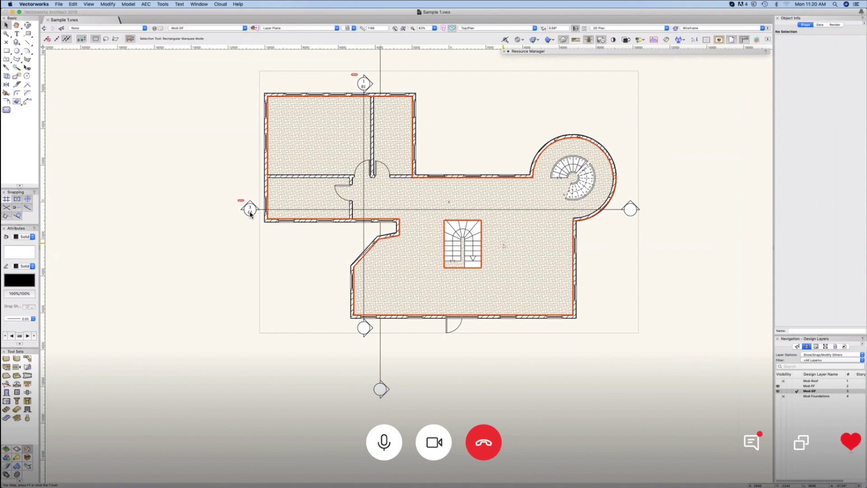
pyautogui.scroll(-3, 414, 341)
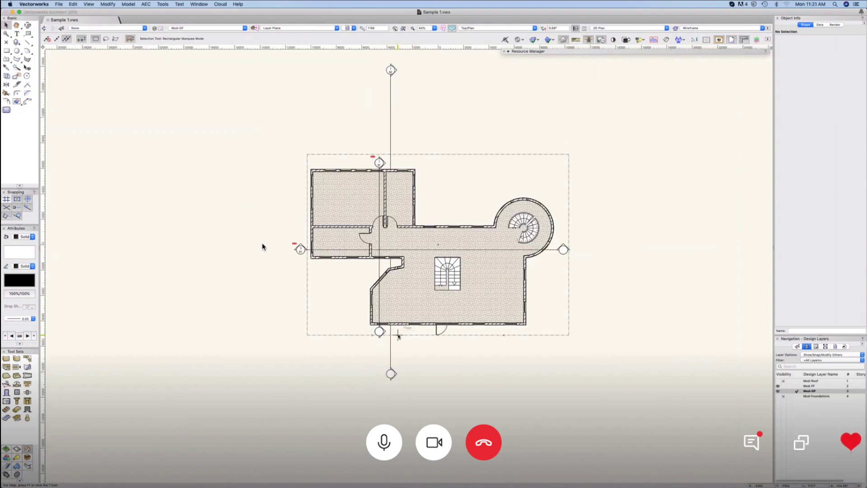
pyautogui.moveTo(445, 256); pyautogui.dragTo(446, 269)
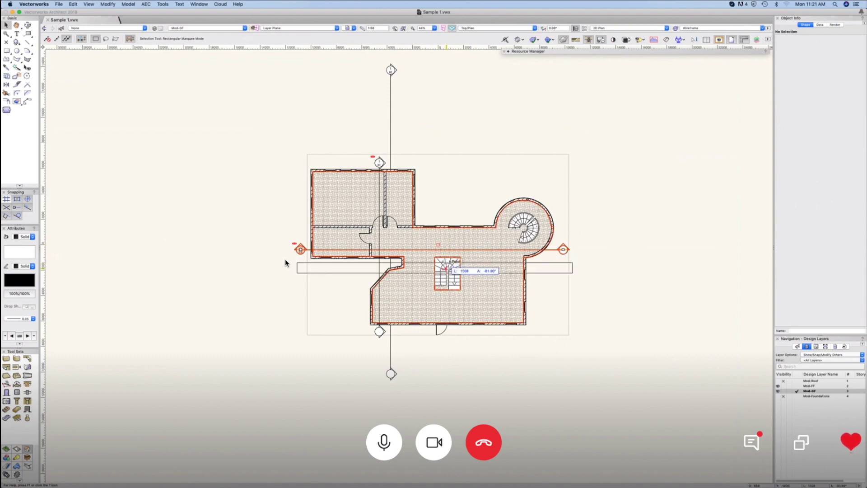
pyautogui.moveTo(446, 269); pyautogui.dragTo(446, 268)
pyautogui.scroll(5, 557, 298)
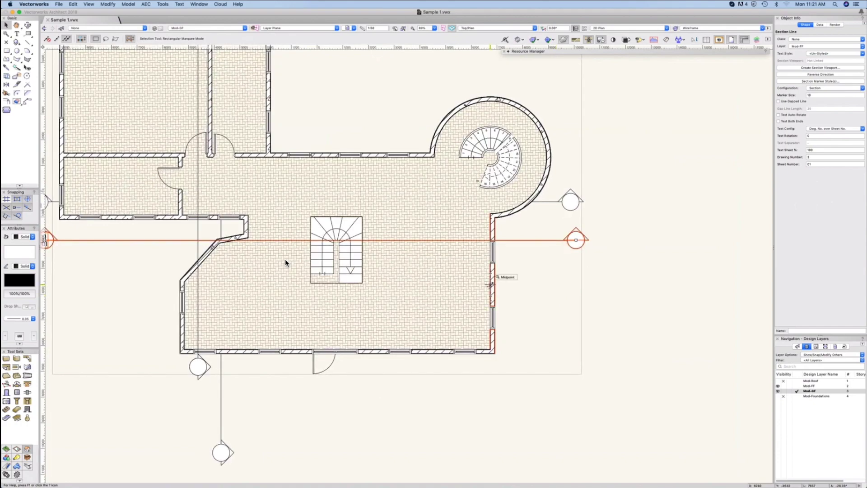
pyautogui.press('super+l')
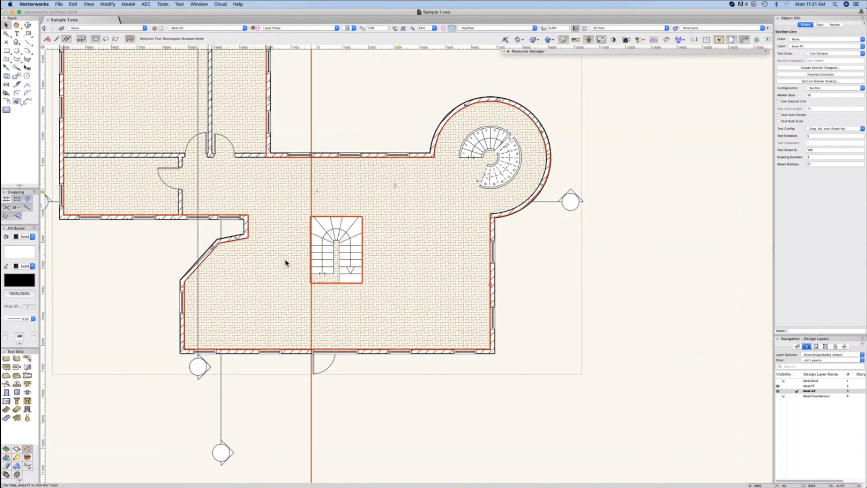
# Move the vertical section line sideways so it cuts lengthwise through the U-shaped stair's right-hand flight
pyautogui.scroll(-3, 386, 208)
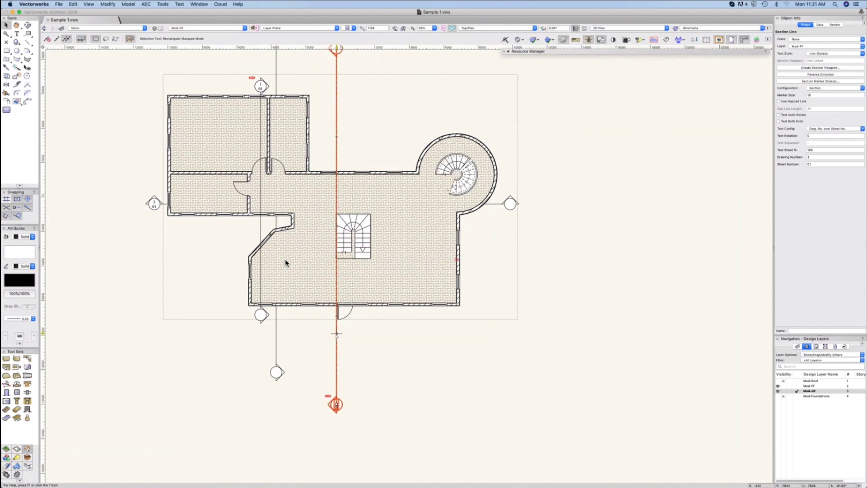
pyautogui.moveTo(336, 334); pyautogui.dragTo(345, 334)
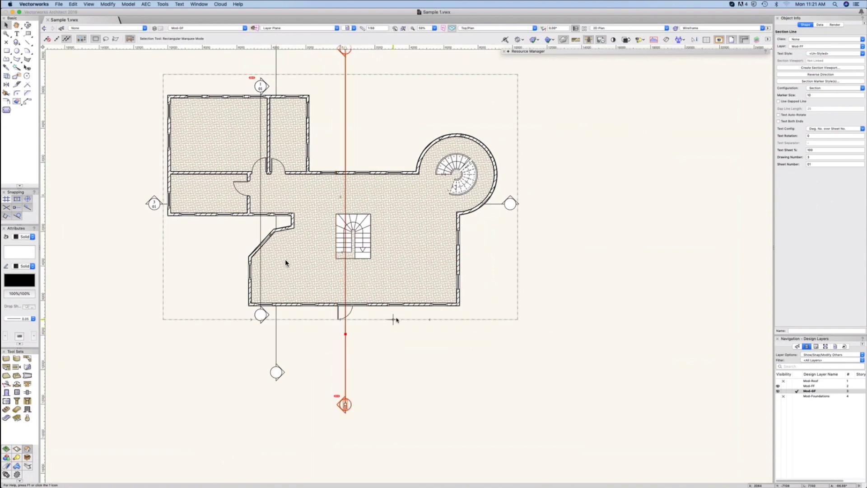
pyautogui.moveTo(346, 330); pyautogui.dragTo(364, 330)
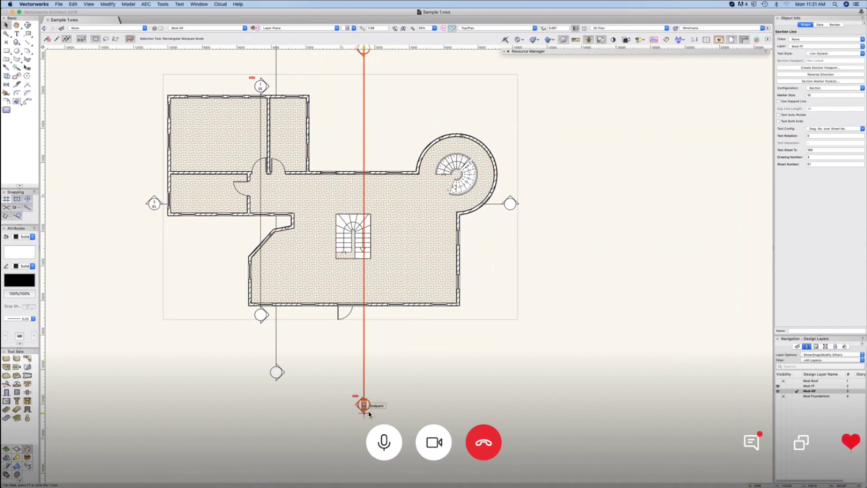
# Shorten the lower end of the stair's section line so its marker sits just outside the wall beside the entrance door
pyautogui.moveTo(363, 404); pyautogui.dragTo(369, 324)
pyautogui.click(378, 389)
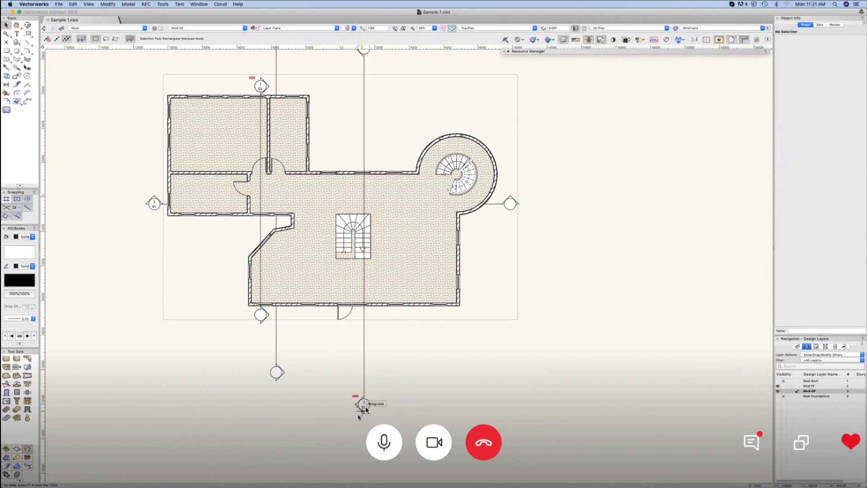
pyautogui.scroll(3, 366, 409)
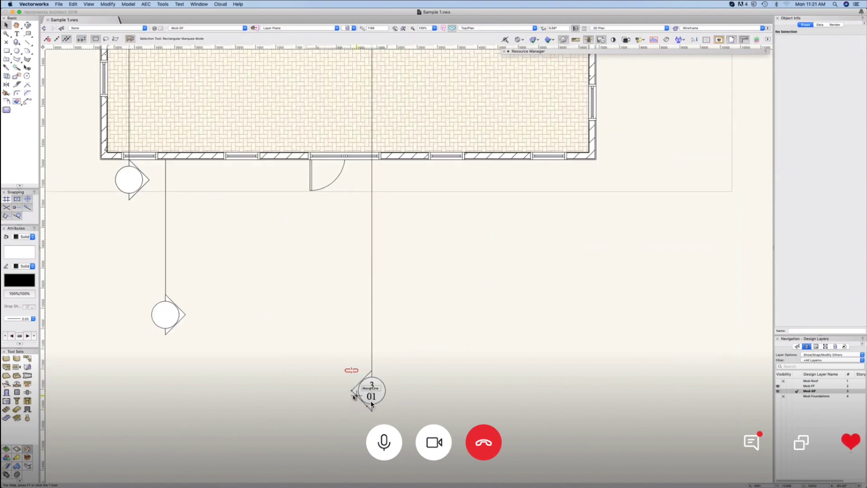
pyautogui.scroll(-2, 371, 403)
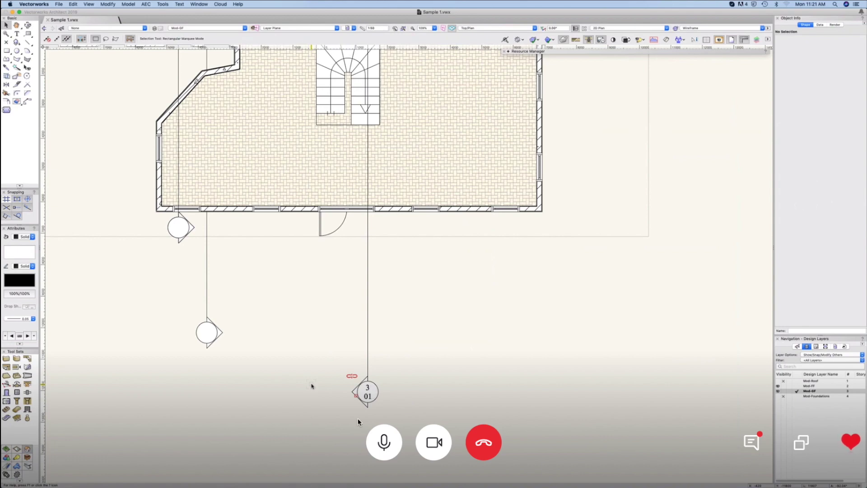
pyautogui.click(373, 395)
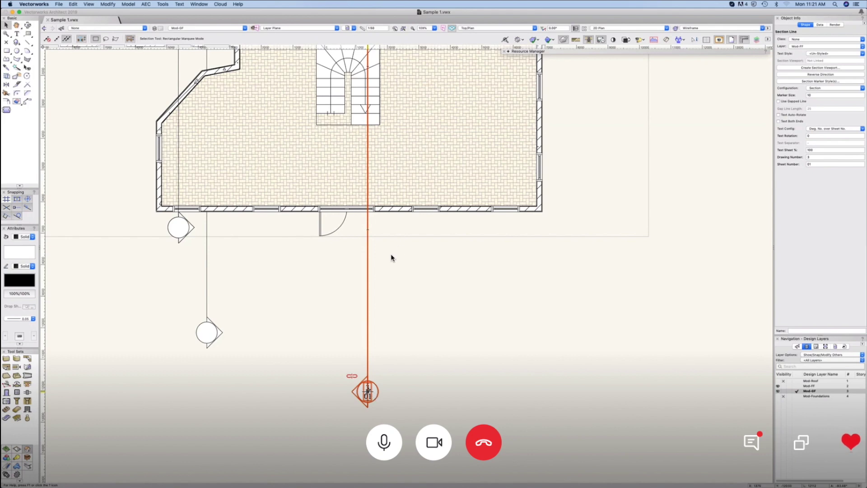
pyautogui.moveTo(368, 391); pyautogui.dragTo(371, 229)
pyautogui.moveTo(391, 257); pyautogui.dragTo(392, 257)
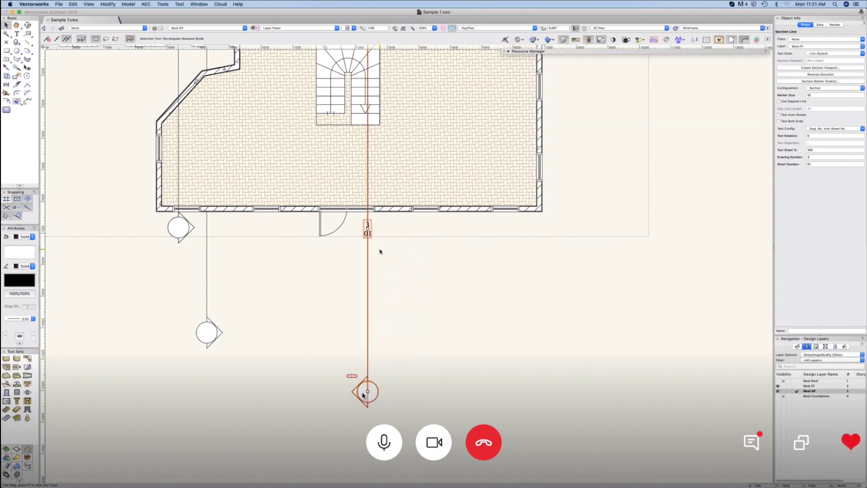
pyautogui.moveTo(372, 398); pyautogui.dragTo(369, 235)
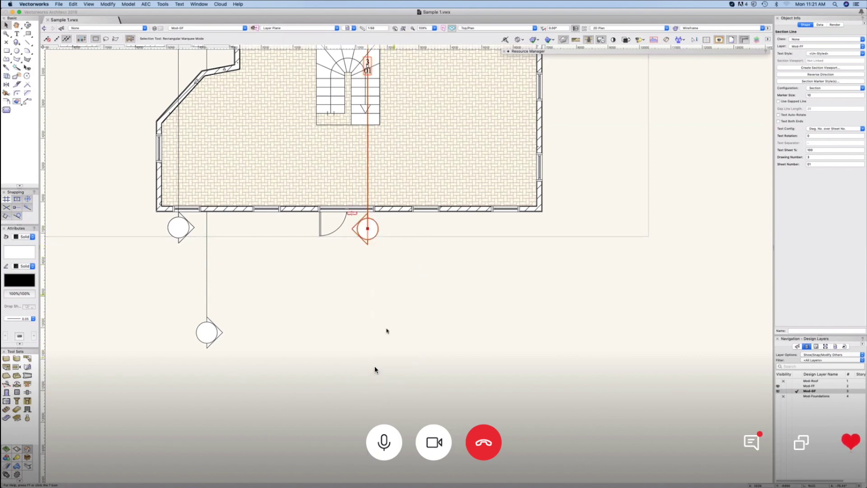
# Shorten the upper end of the stair's section line to just outside the building's upper wall and deselect it
pyautogui.press('super+6')
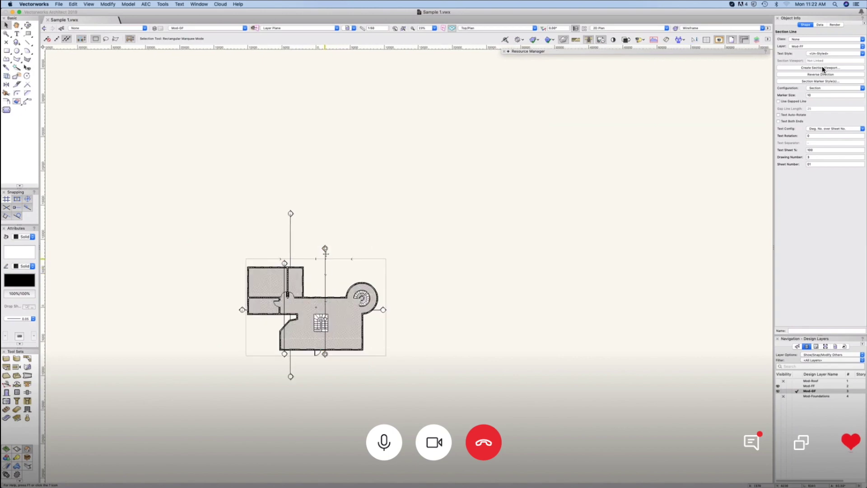
pyautogui.scroll(3, 325, 252)
pyautogui.moveTo(324, 238); pyautogui.dragTo(324, 326)
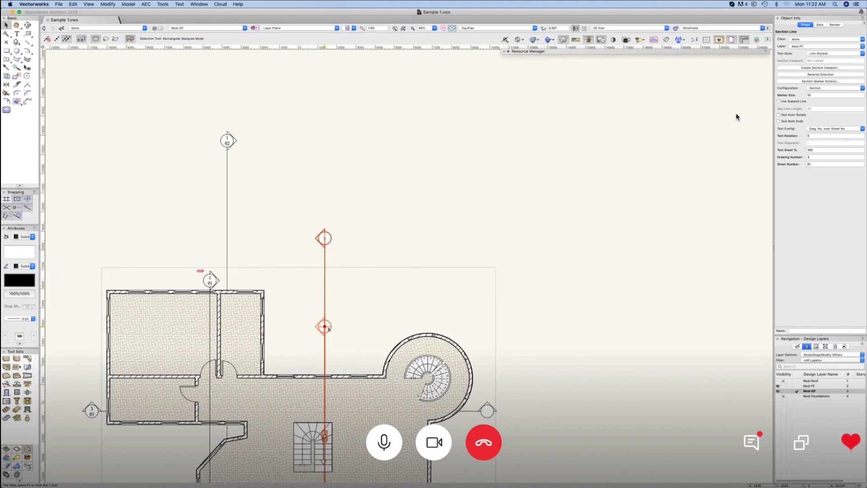
pyautogui.click(345, 316)
pyautogui.scroll(-3, 330, 335)
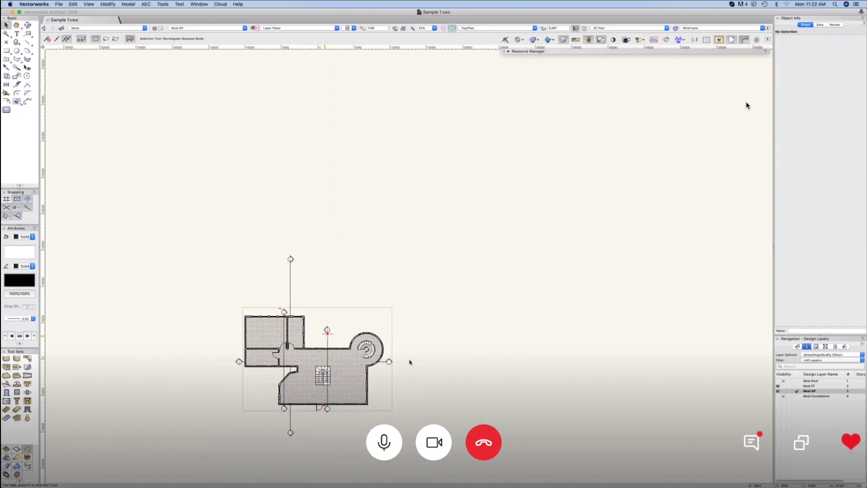
pyautogui.click(495, 166)
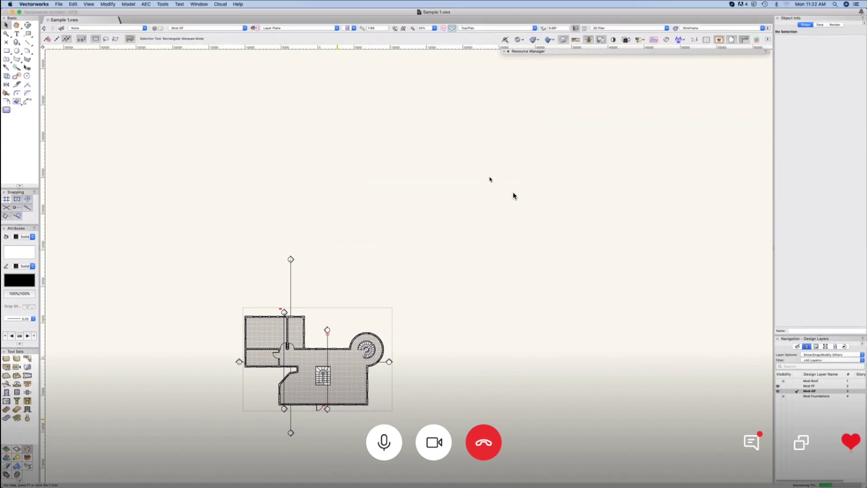
# Create a section viewport from the stair's section line on sheet 02 [Sections 2] at 1:50 with Hidden Line background rendering
pyautogui.click(327, 333)
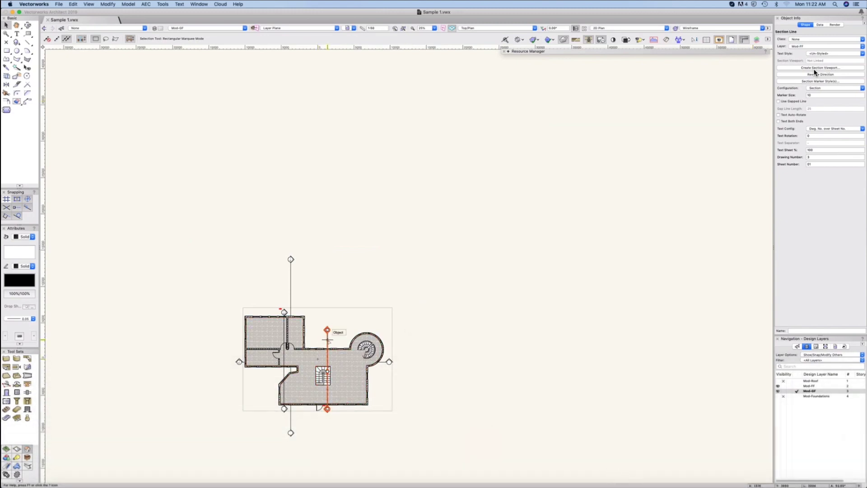
pyautogui.rightClick(326, 339)
pyautogui.scroll(-5, 377, 466)
pyautogui.scroll(-3, 377, 464)
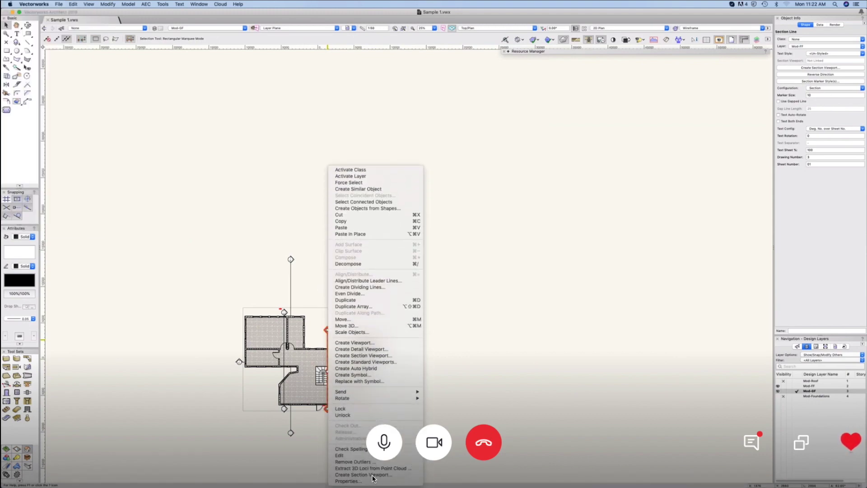
pyautogui.click(366, 475)
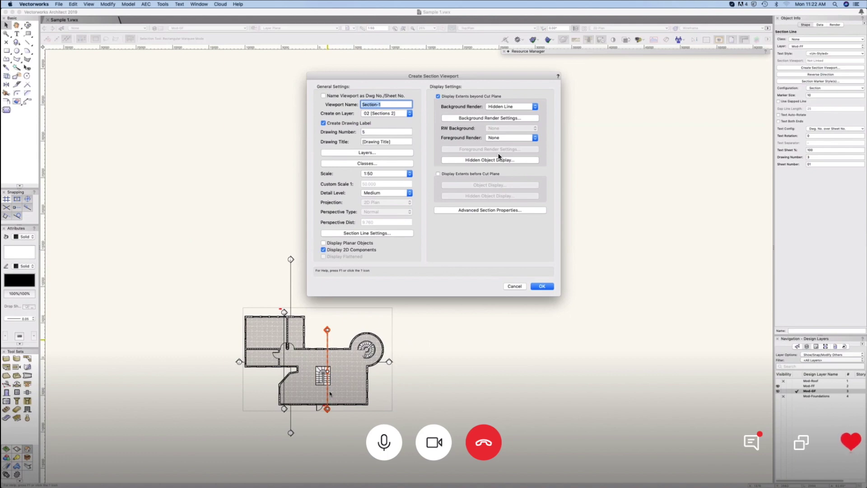
pyautogui.click(543, 287)
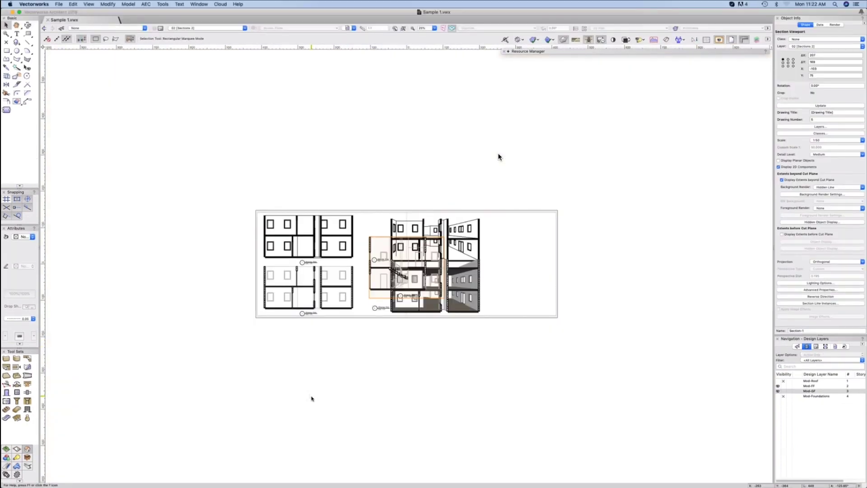
# Move the new stair section viewport into the free space to the right of the perspective sections and clear the selection
pyautogui.scroll(3, 463, 254)
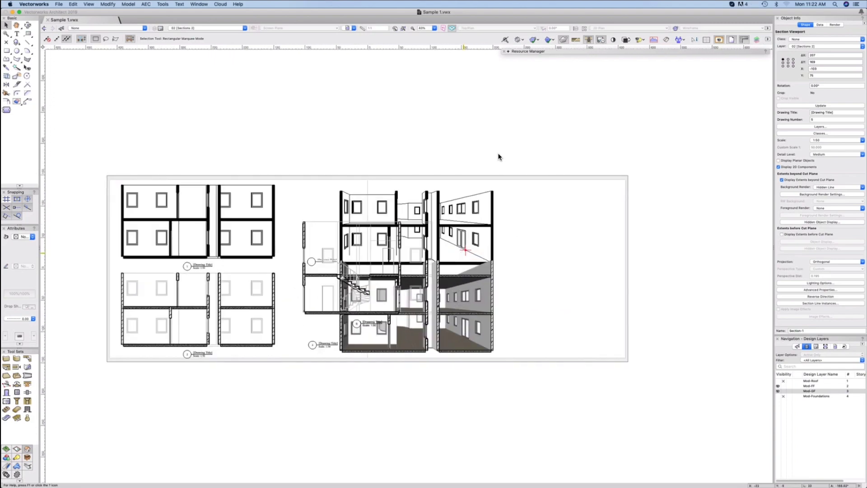
pyautogui.moveTo(303, 276); pyautogui.dragTo(495, 274)
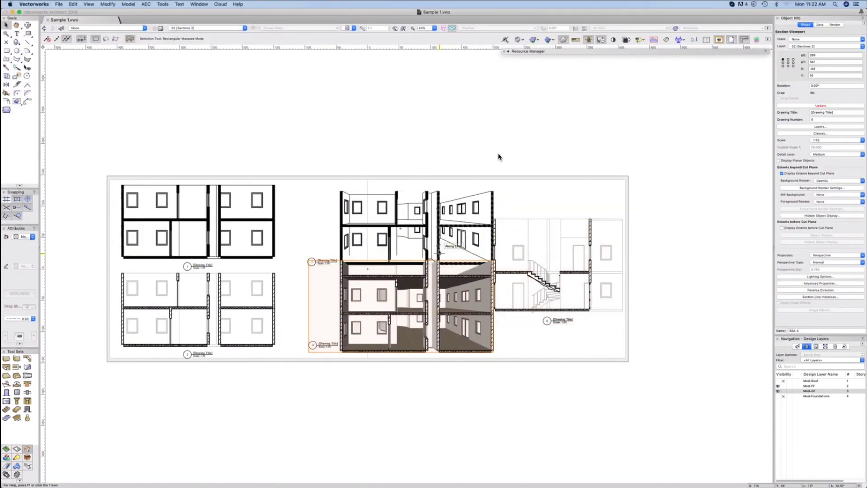
pyautogui.click(499, 157)
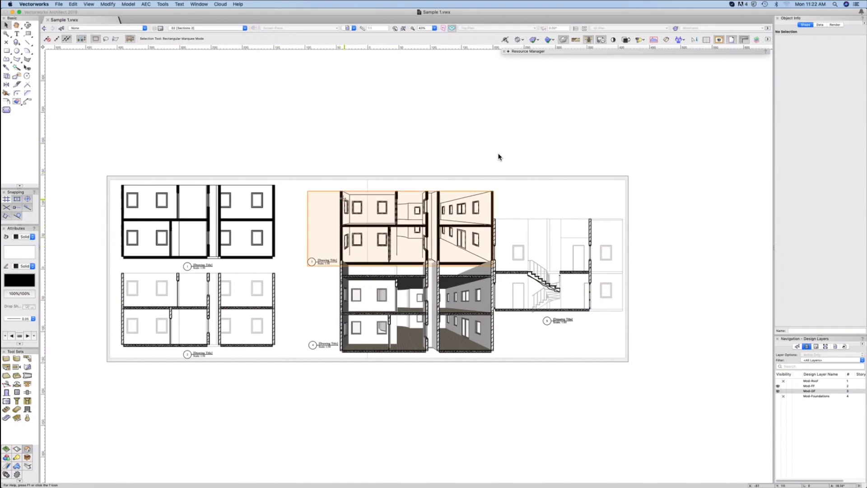
# Move the two perspective section viewports together to the left, clear of the stair section, and deselect them
pyautogui.click(338, 293)
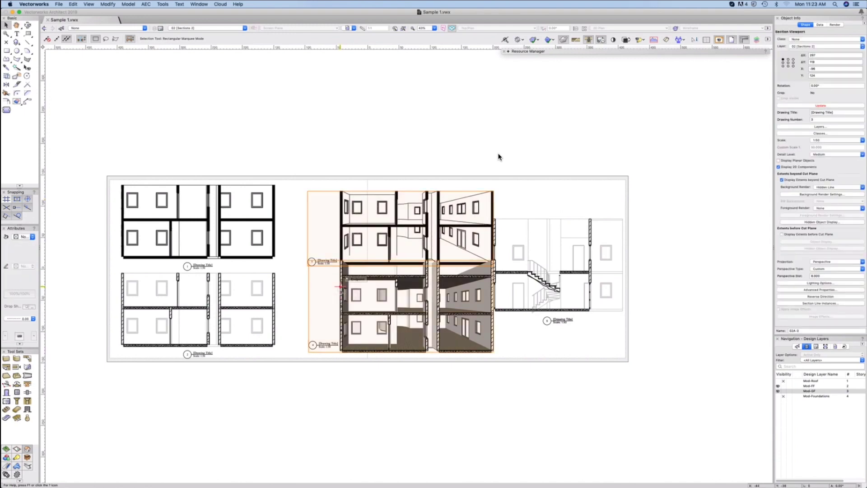
pyautogui.keyDown('shift'); pyautogui.click(340, 286); pyautogui.keyUp('shift')
pyautogui.moveTo(340, 286); pyautogui.dragTo(317, 286)
pyautogui.moveTo(364, 332); pyautogui.dragTo(364, 333)
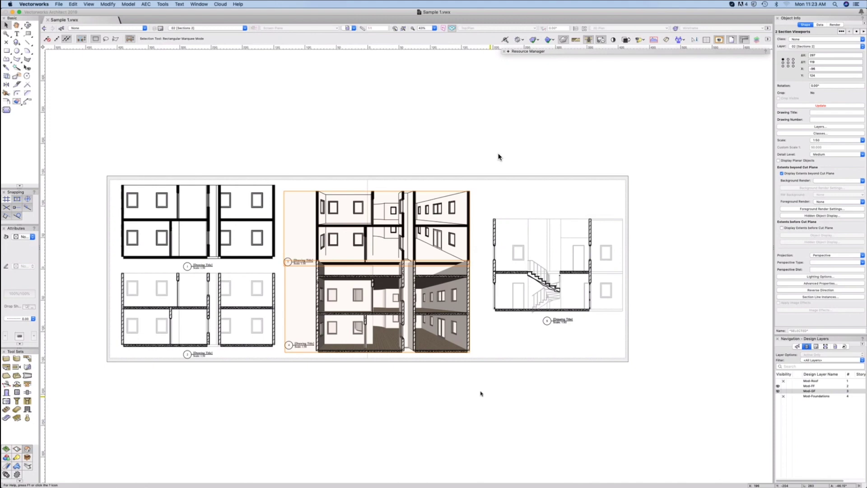
pyautogui.click(479, 396)
# Make the stair-concrete and Stair-tread classes visible in the four older section viewports
pyautogui.scroll(3, 597, 303)
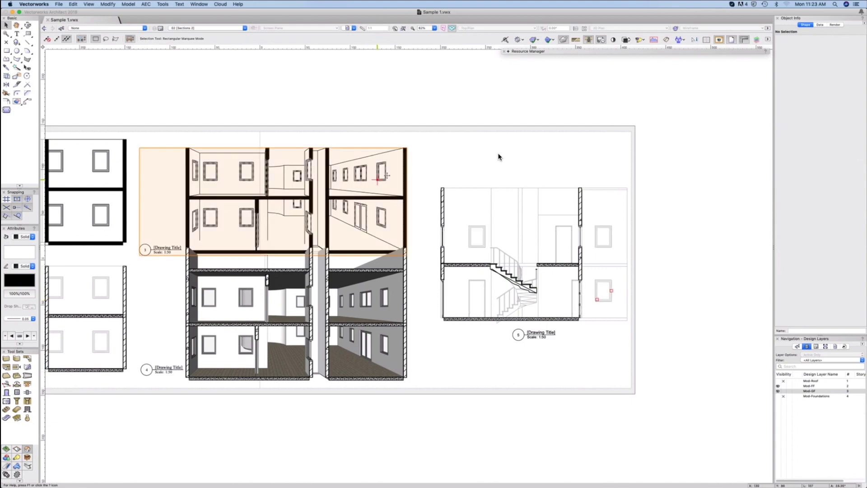
pyautogui.scroll(-12, 385, 176)
pyautogui.moveTo(290, 164); pyautogui.dragTo(394, 239)
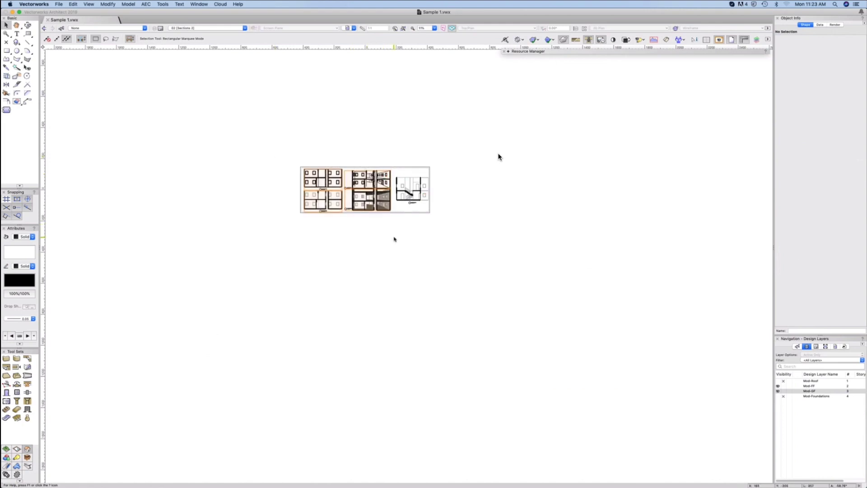
pyautogui.scroll(9, 388, 170)
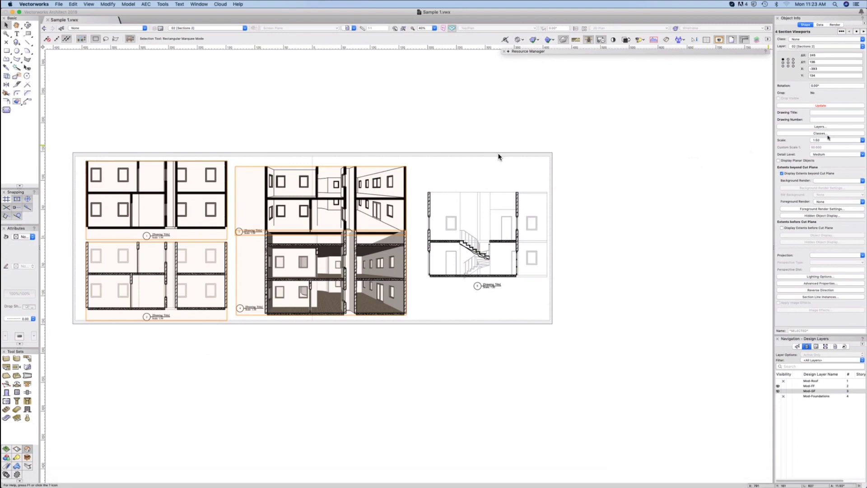
pyautogui.click(836, 134)
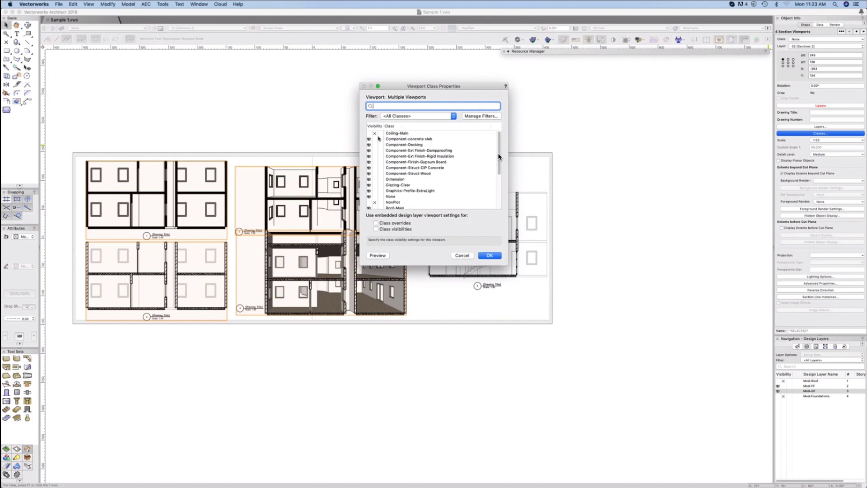
pyautogui.scroll(-4, 379, 139)
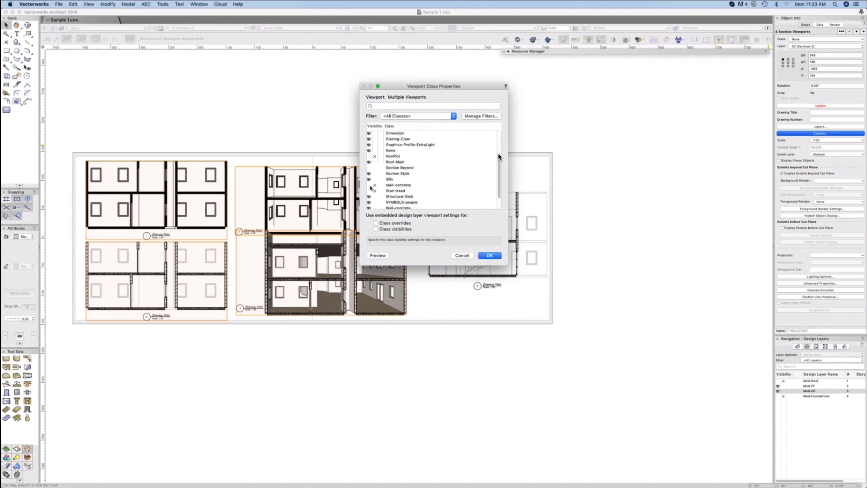
pyautogui.click(369, 193)
pyautogui.click(369, 199)
pyautogui.scroll(-3, 401, 169)
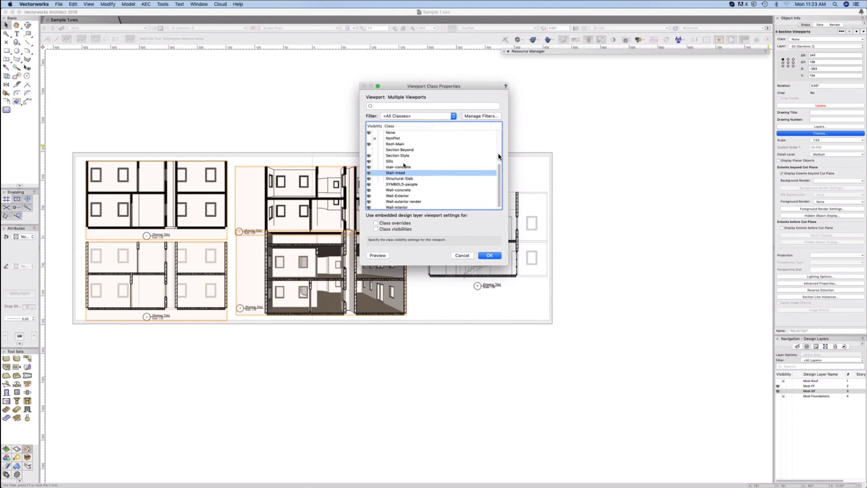
pyautogui.click(490, 255)
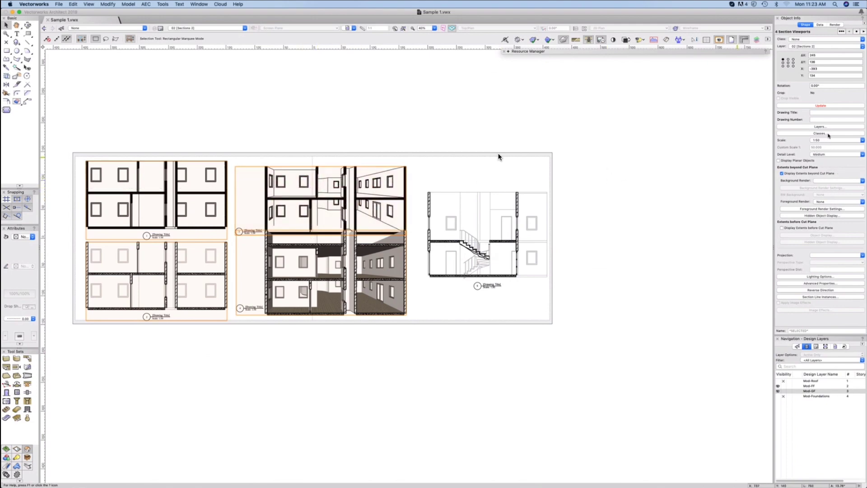
# Make the Section Beyond class visible in the four selected section viewports and update the viewports
pyautogui.click(828, 133)
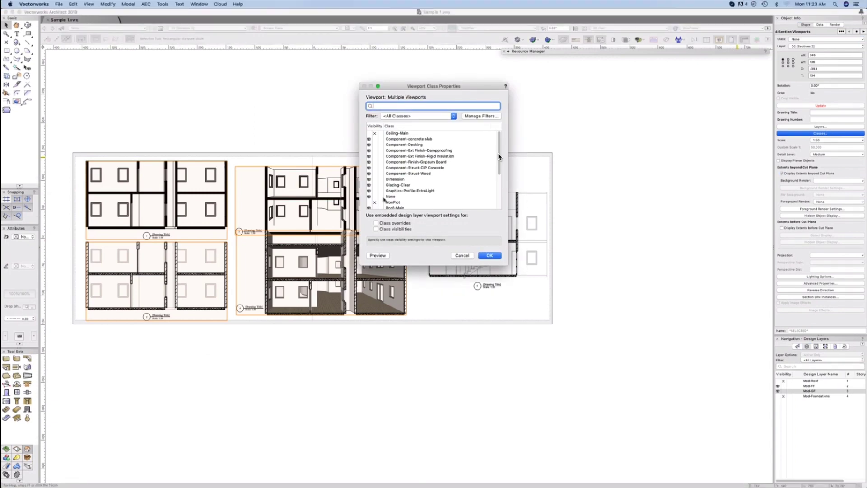
pyautogui.scroll(-1, 385, 179)
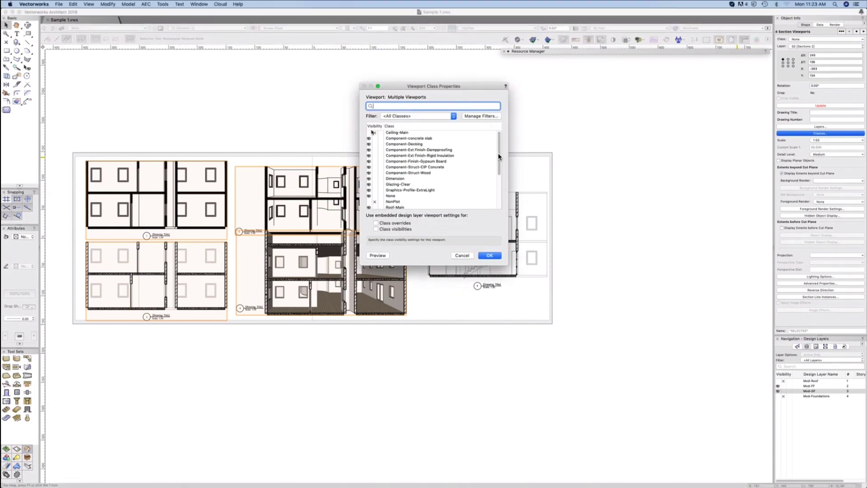
pyautogui.scroll(-5, 382, 162)
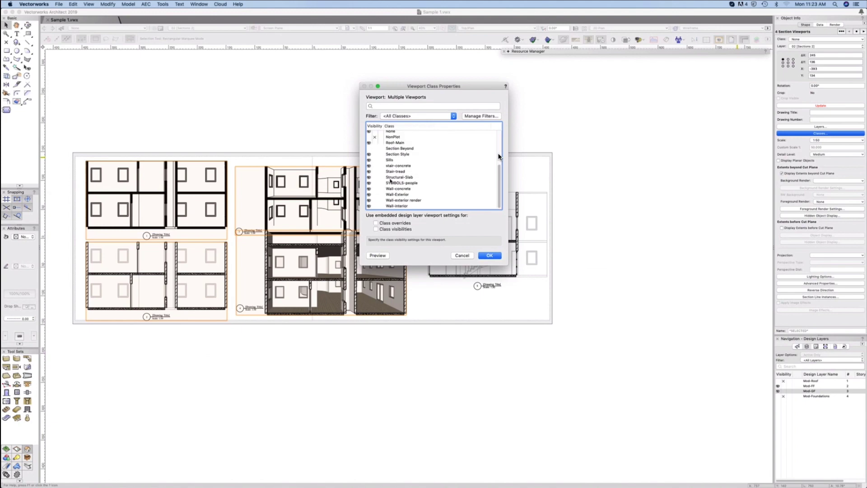
pyautogui.scroll(3, 383, 182)
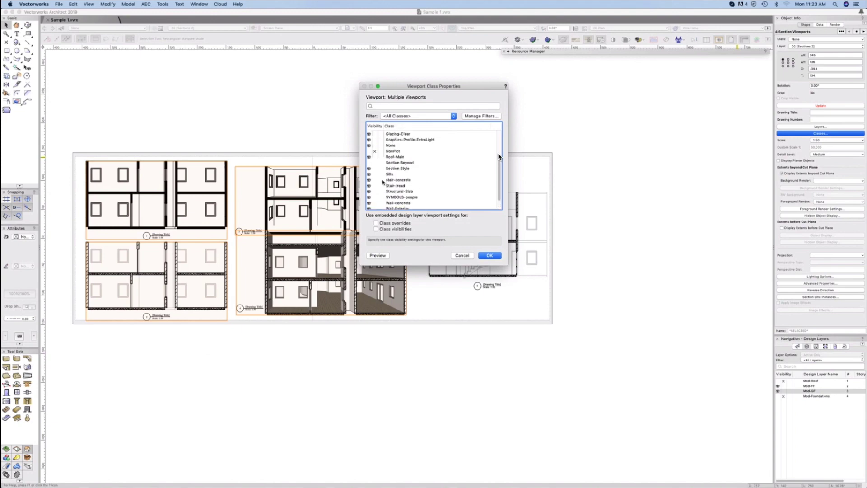
pyautogui.click(369, 163)
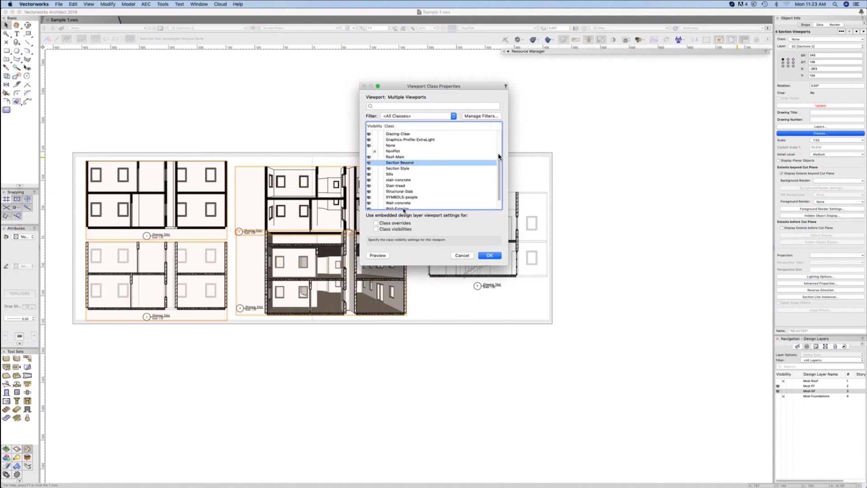
pyautogui.press('Return')
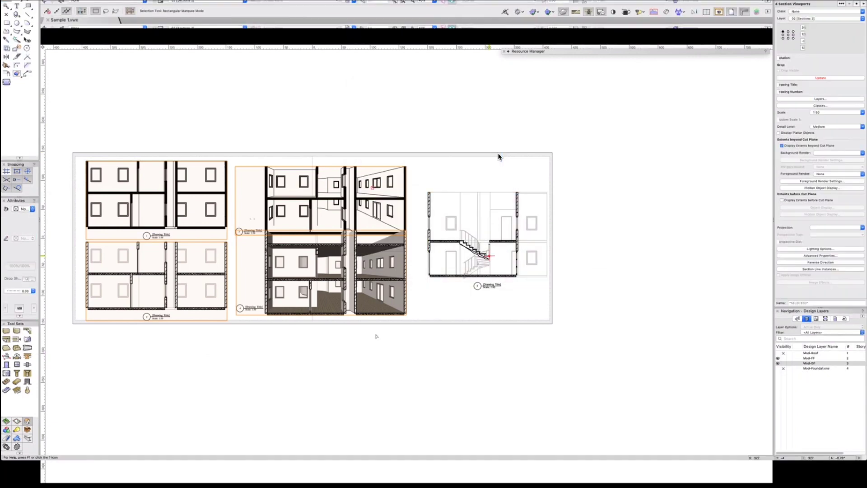
pyautogui.click(827, 105)
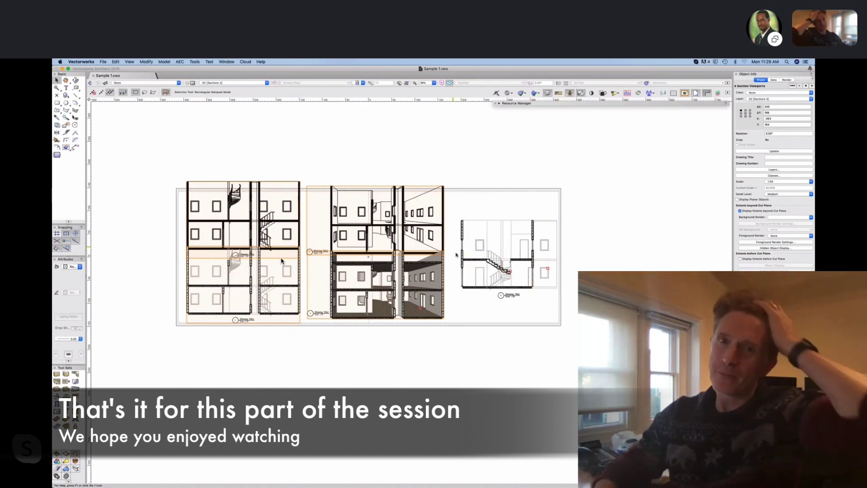
# Examine the stair section viewport up close, especially where the top tread meets the upper floor slab
pyautogui.scroll(5, 456, 255)
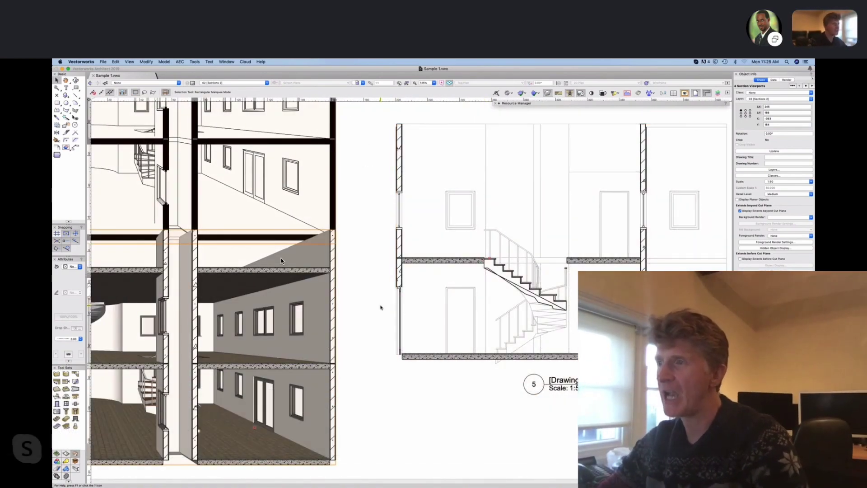
pyautogui.scroll(-2, 281, 259)
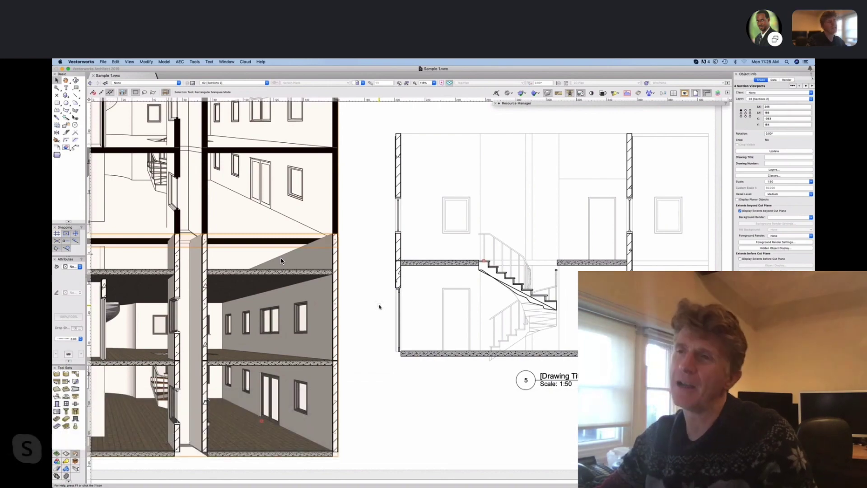
pyautogui.scroll(10, 487, 267)
pyautogui.scroll(-3, 454, 268)
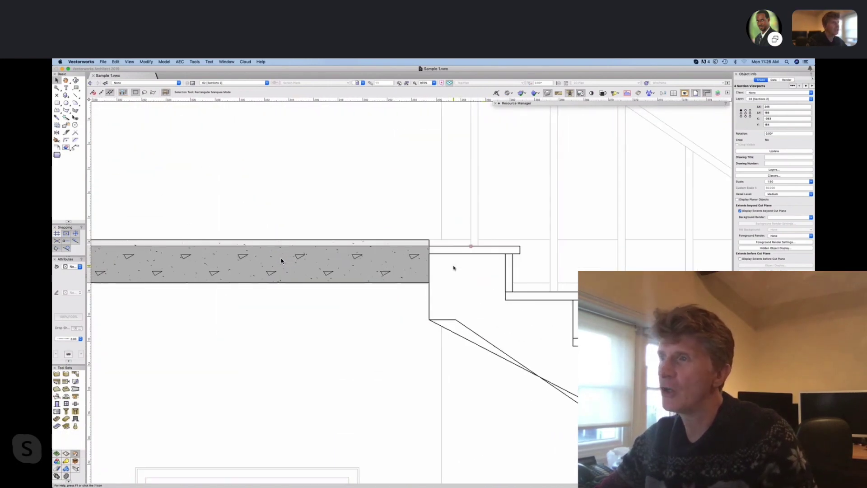
pyautogui.scroll(-5, 454, 268)
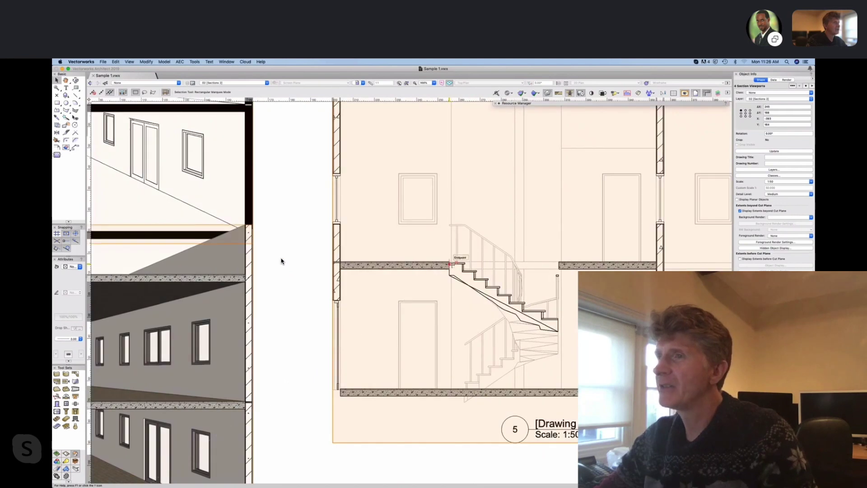